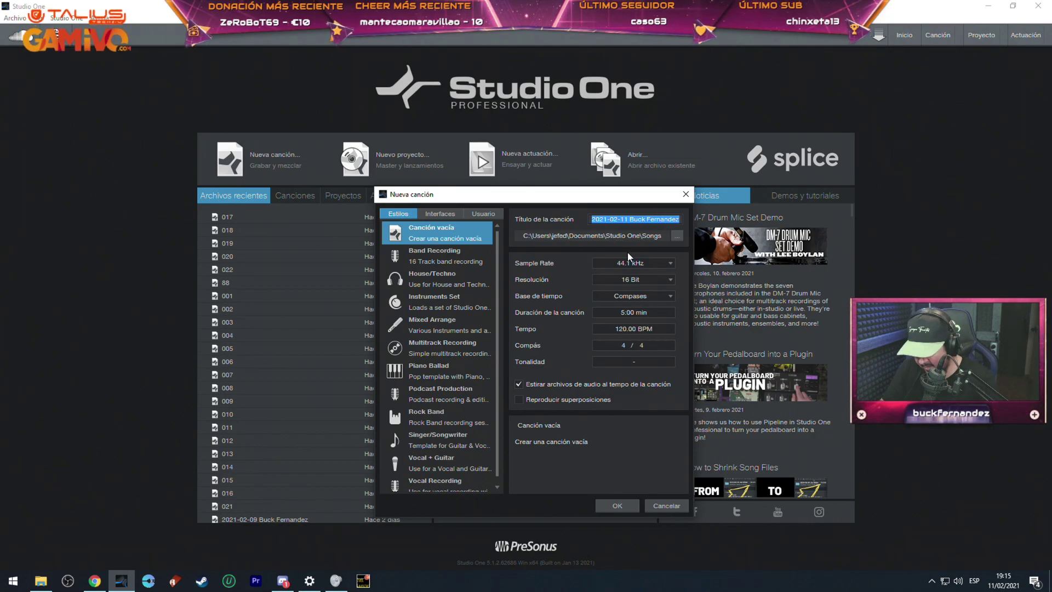
Name the new empty song 023 and create it.
type("023")
key("Return")
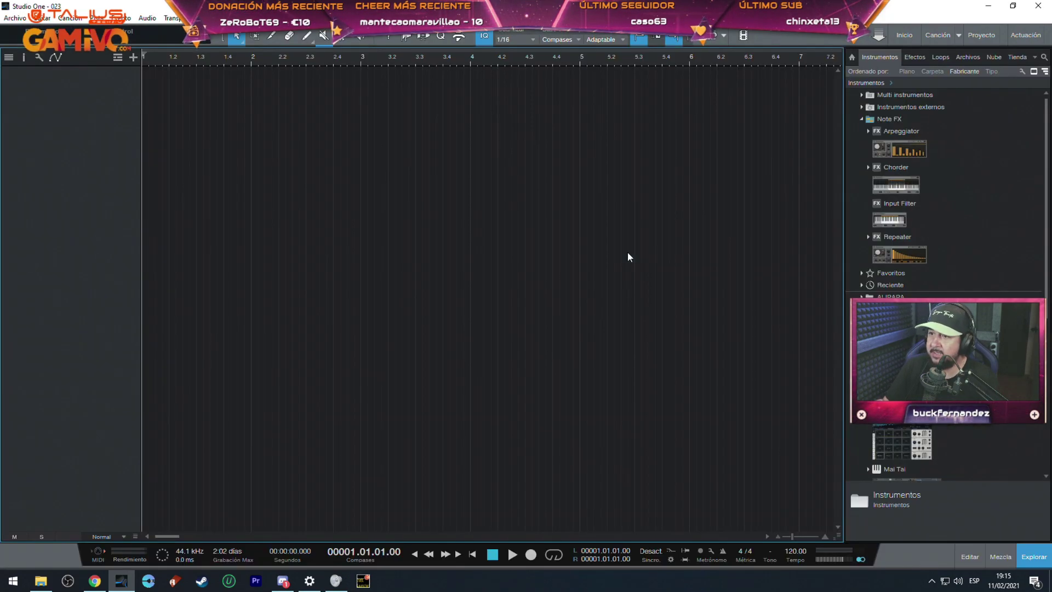
Add reFX Nexus to the empty arrangement as an instrument track, dismiss its update notice and close the instrument window.
scroll(976, 223, "down", 5)
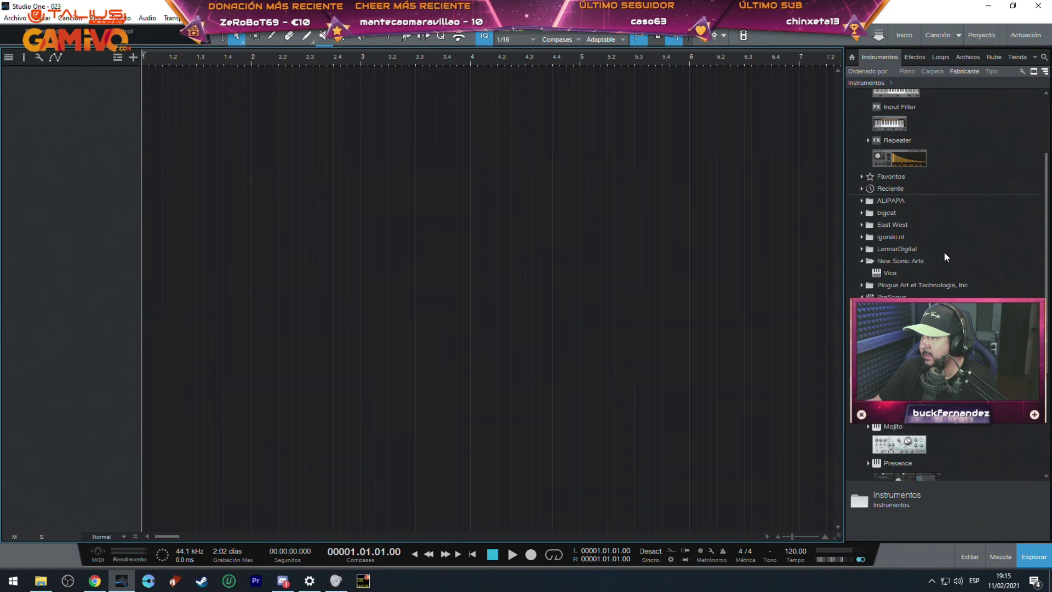
scroll(948, 274, "down", 5)
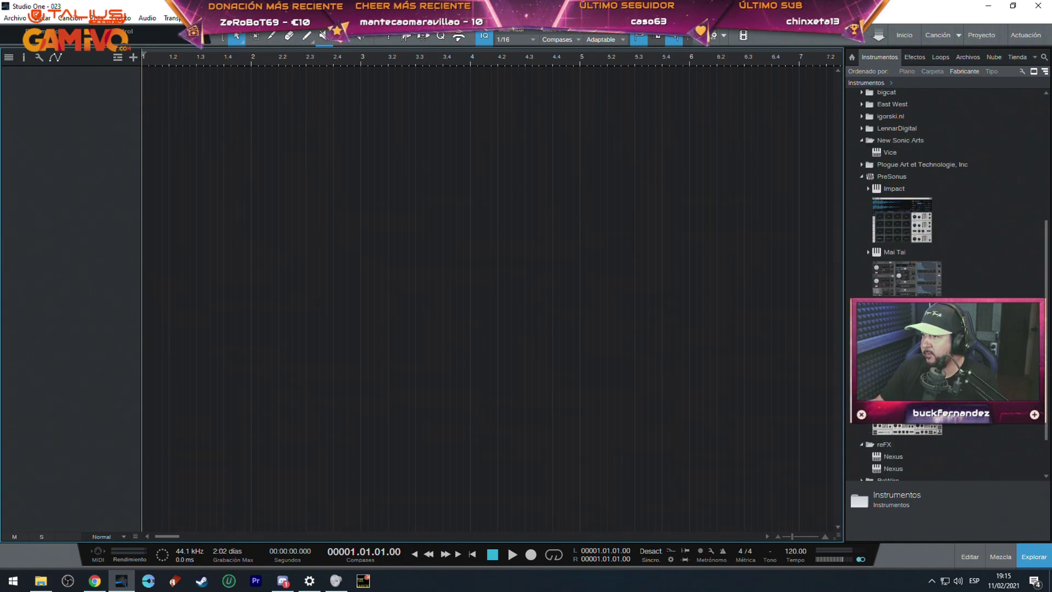
left_click_drag(893, 414, 77, 131)
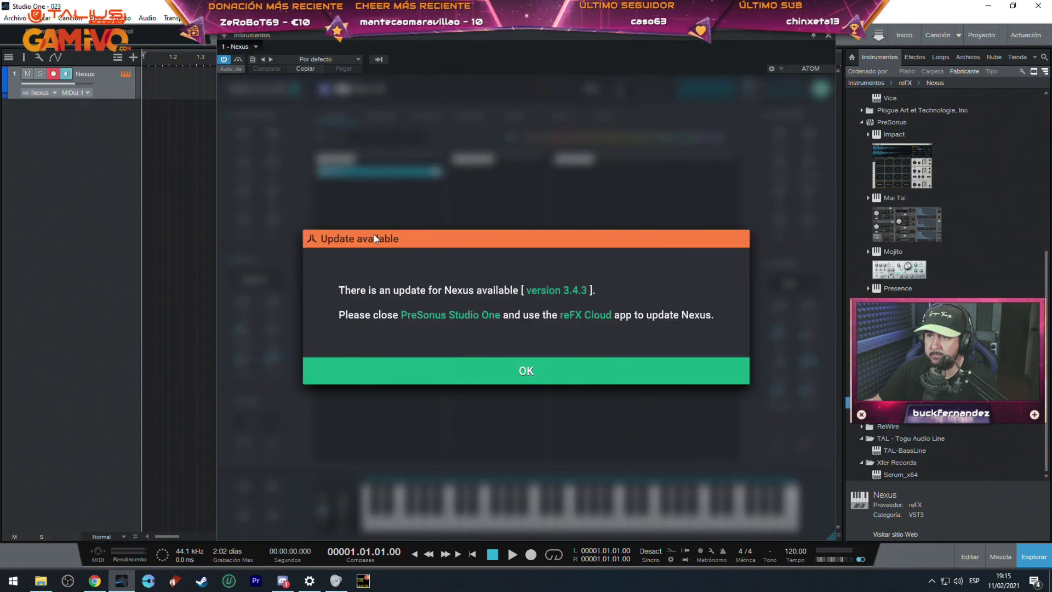
left_click(541, 373)
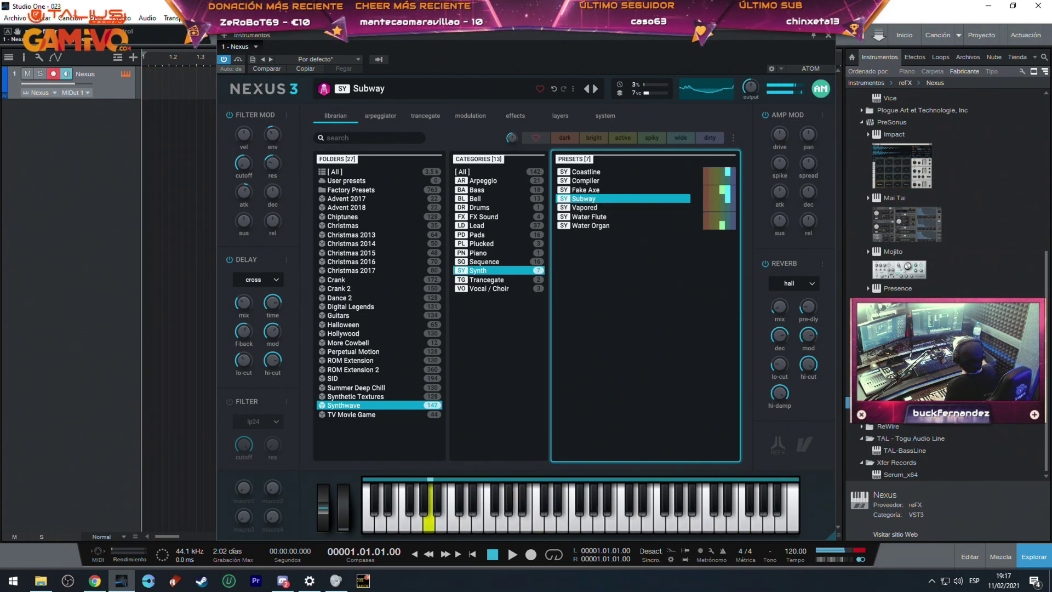
left_click(828, 35)
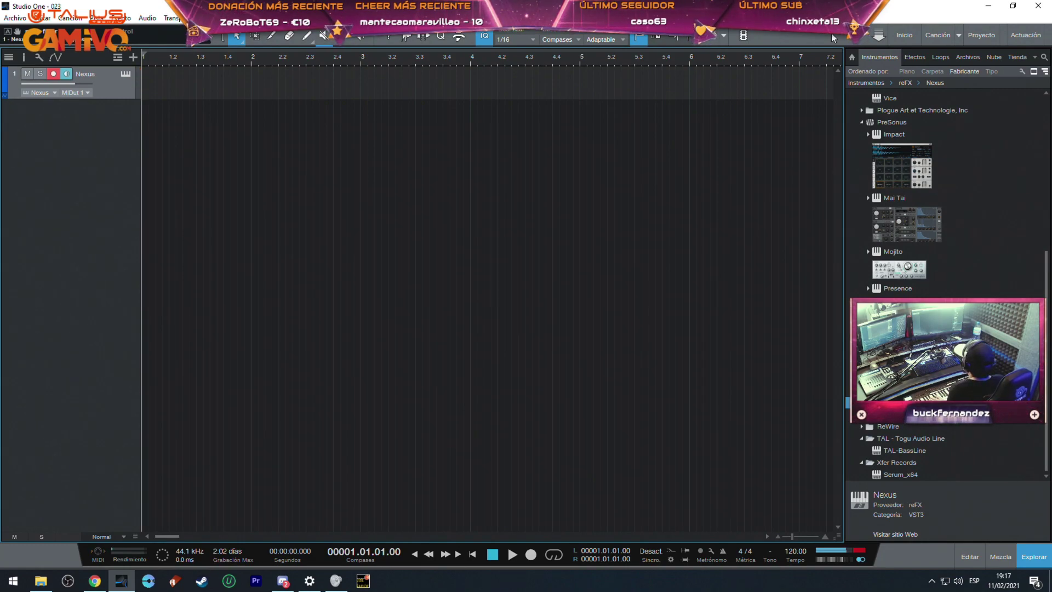
Check the audio device settings in the program options and close them.
key("ctrl+comma")
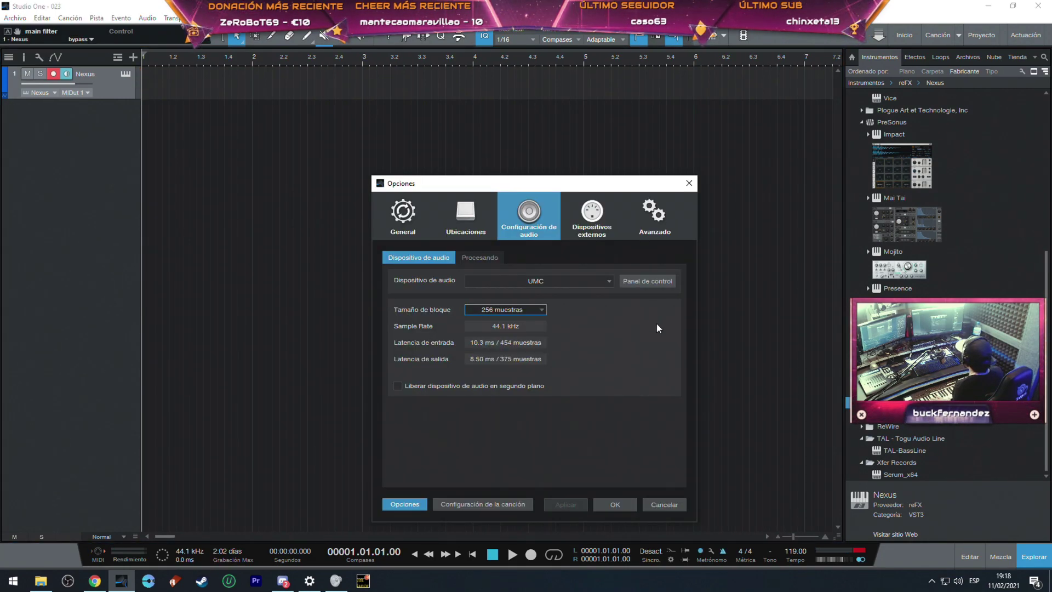
left_click(688, 184)
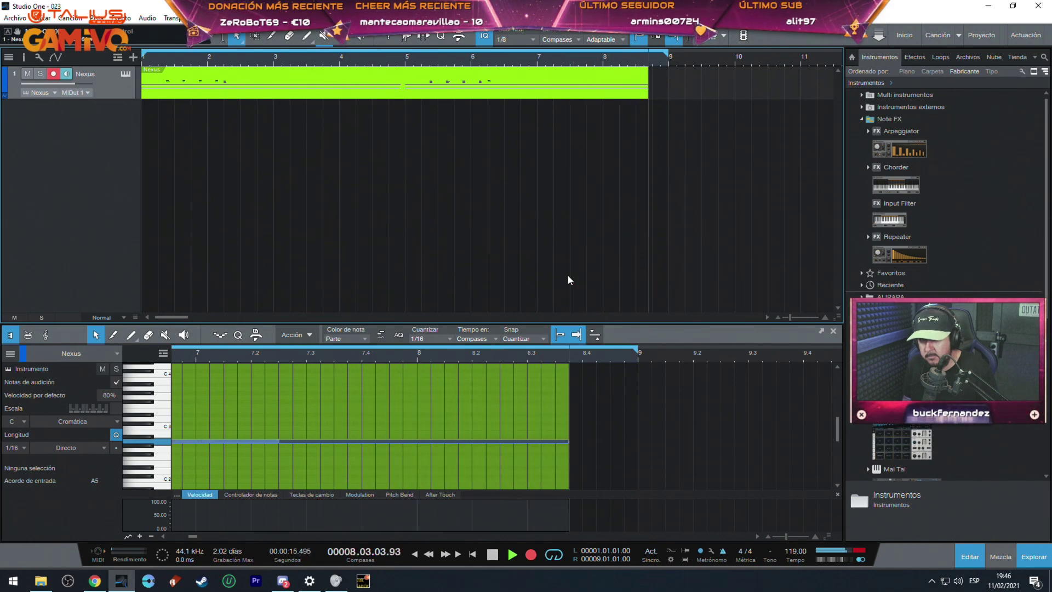
Finish recording the Nexus part over the eight-bar loop and play it back.
key("space")
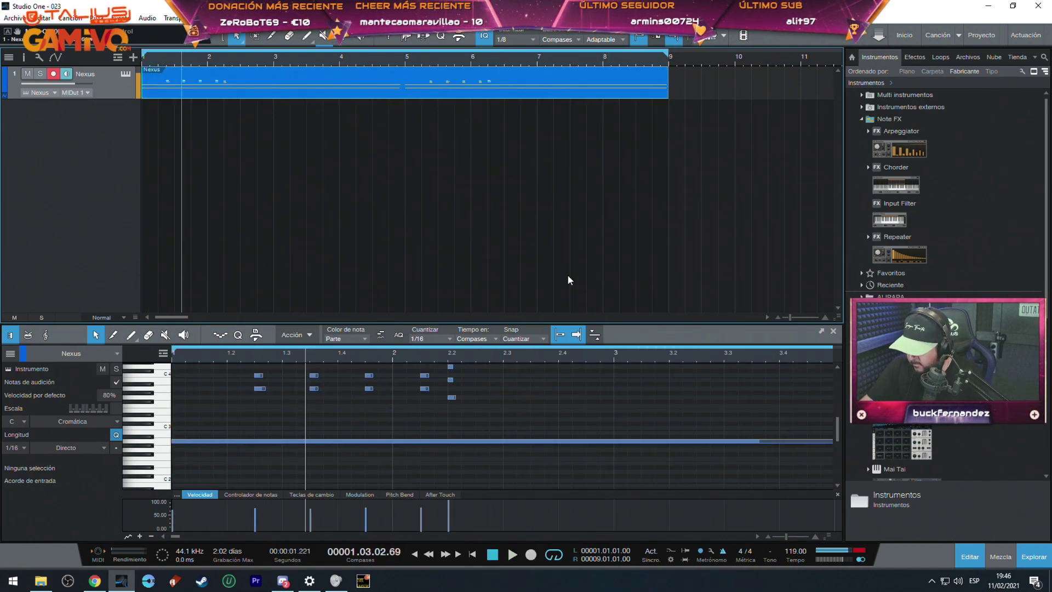
key("space")
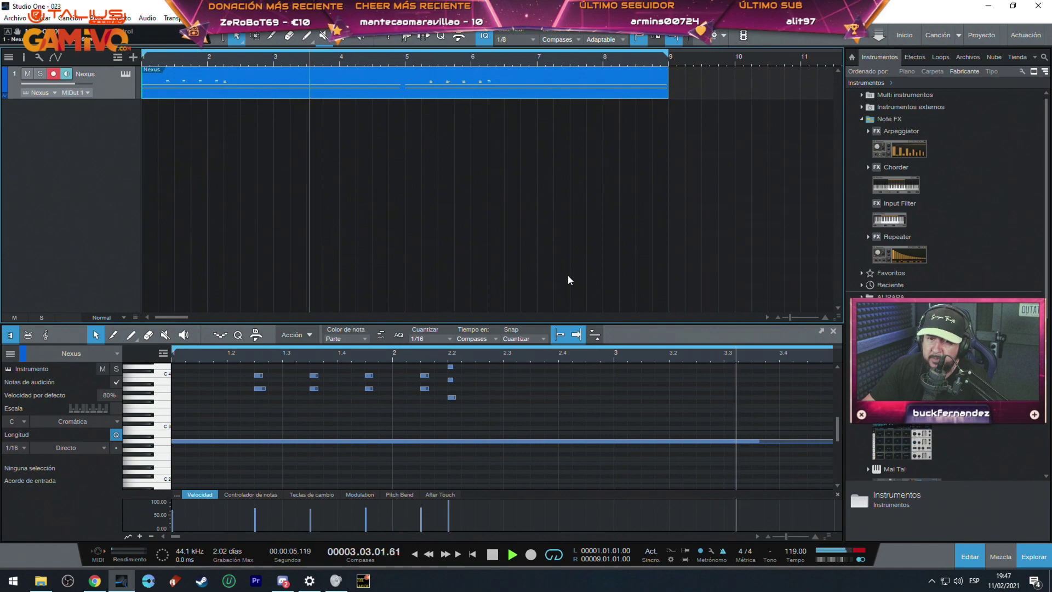
key("space")
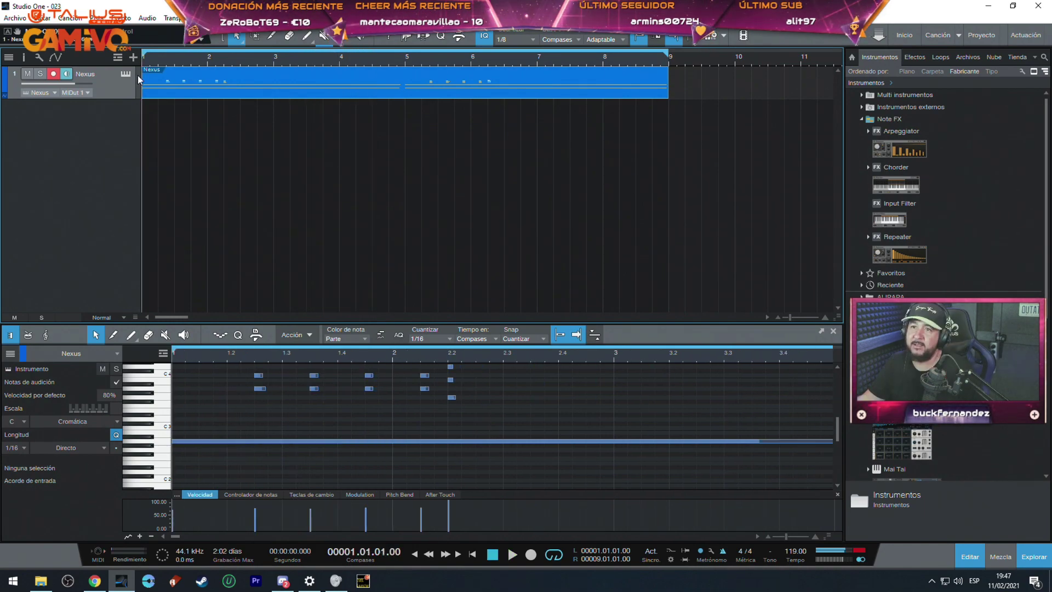
Try the Vapored preset in the Nexus instrument and return to the Subway preset.
left_click(125, 74)
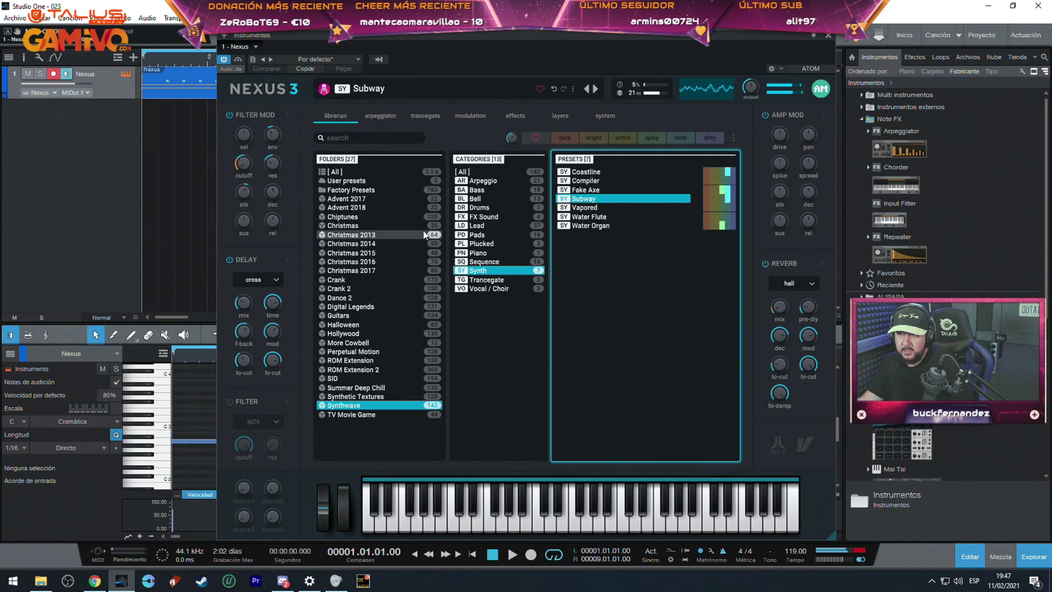
left_click(596, 207)
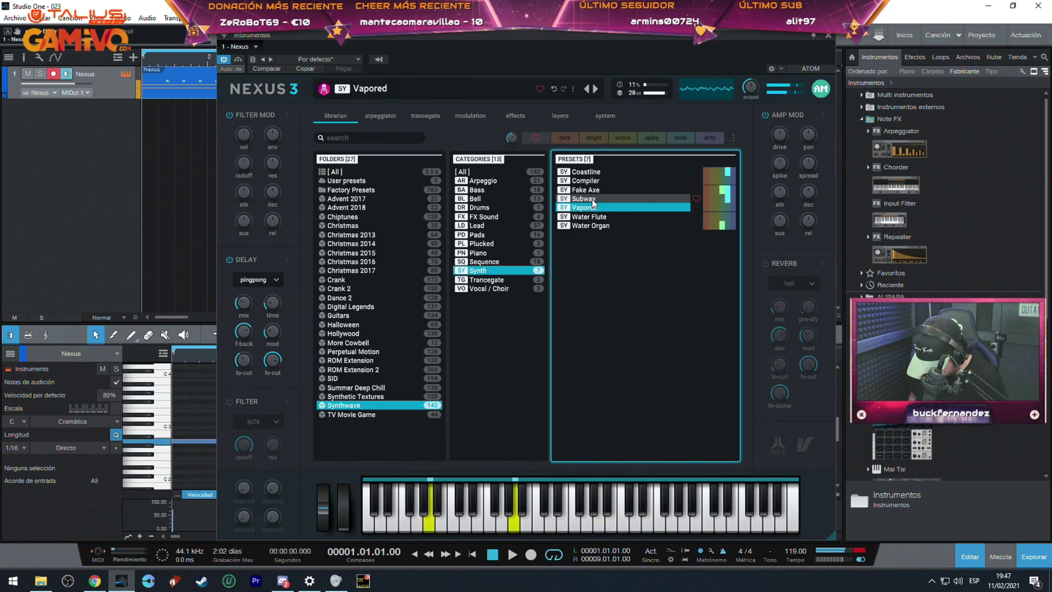
left_click(592, 199)
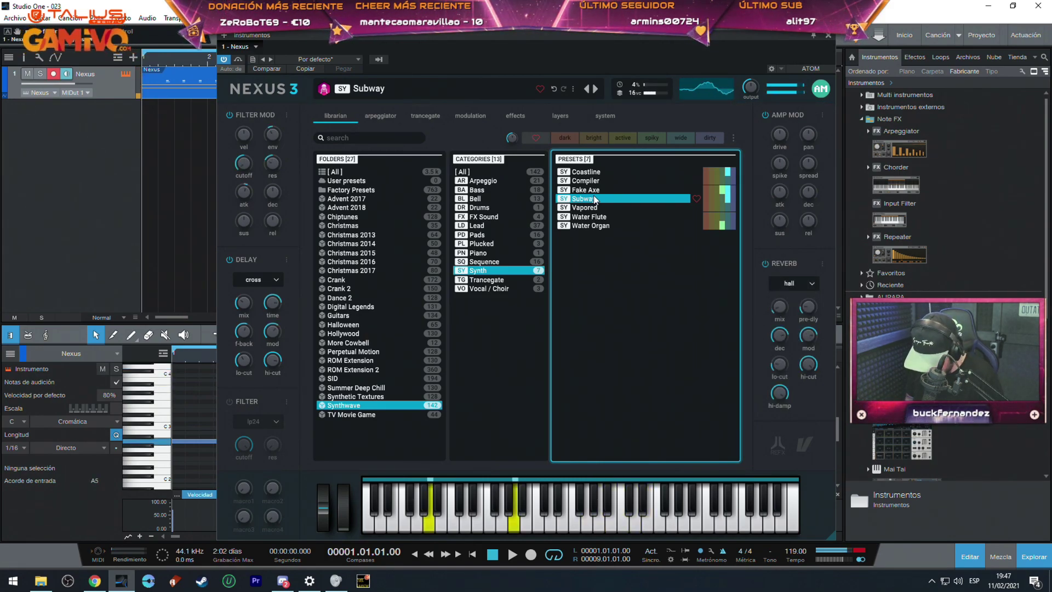
left_click(827, 35)
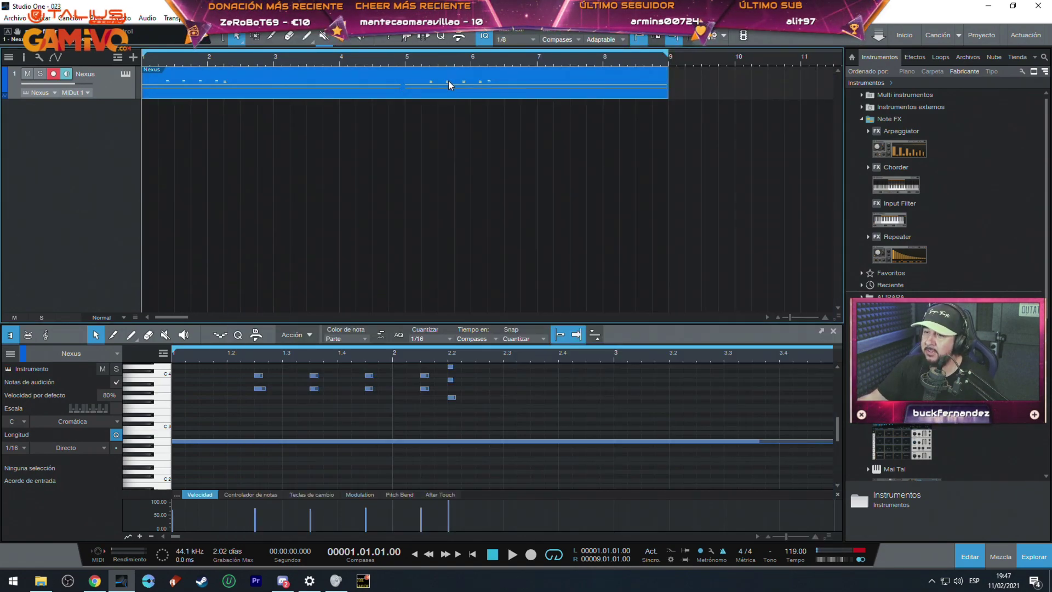
Delete the recorded Nexus part and record it again on the same track.
key("Delete")
key("KP_Multiply")
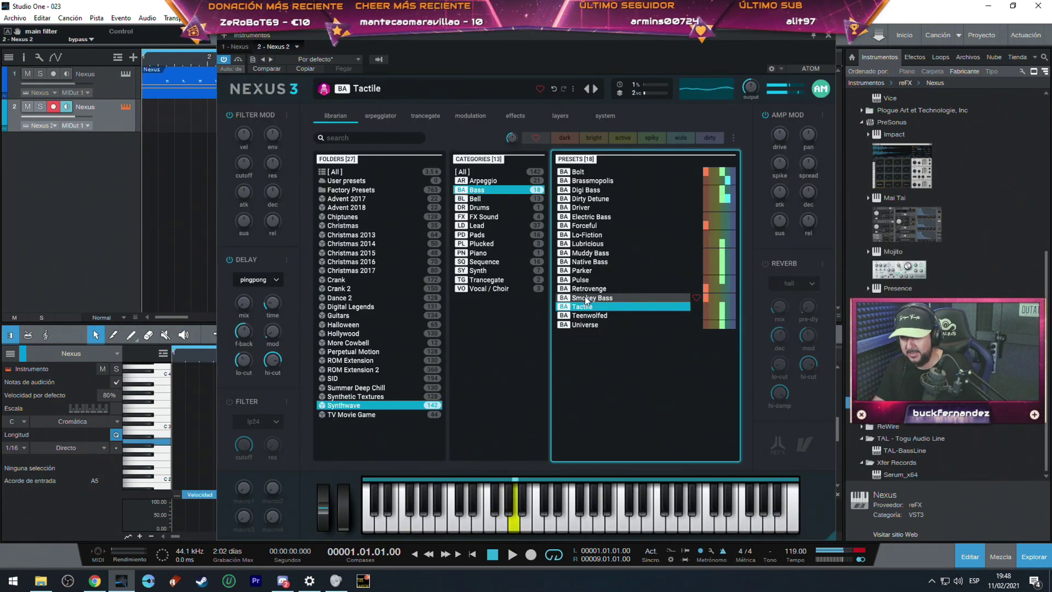
Audition the Synthwave bass presets Retrovenge, Pulse and Parker on the second Nexus track, and load Native Bass.
left_click(587, 290)
left_click(583, 281)
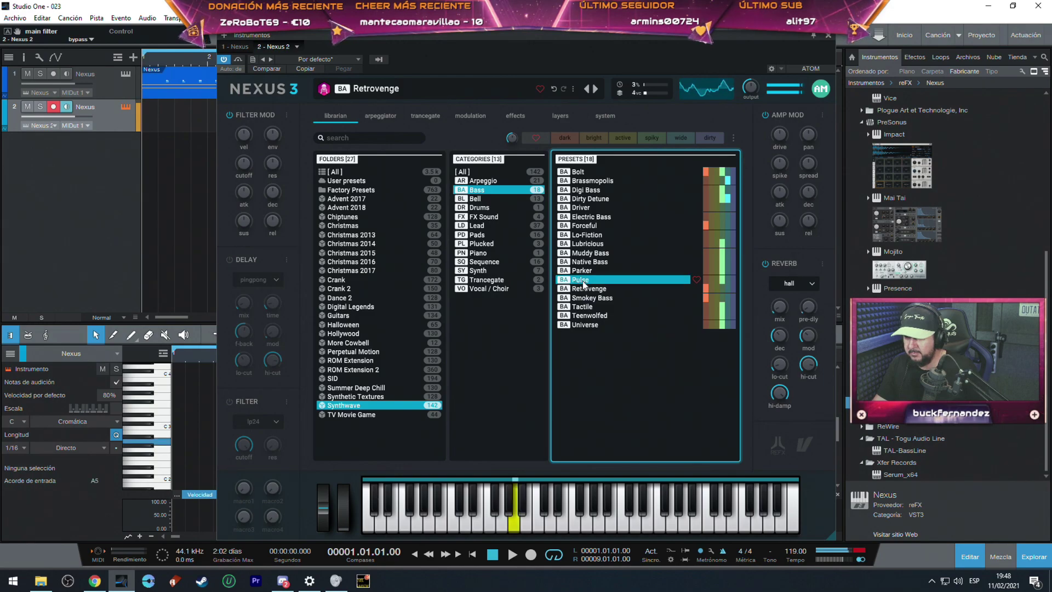
left_click(582, 270)
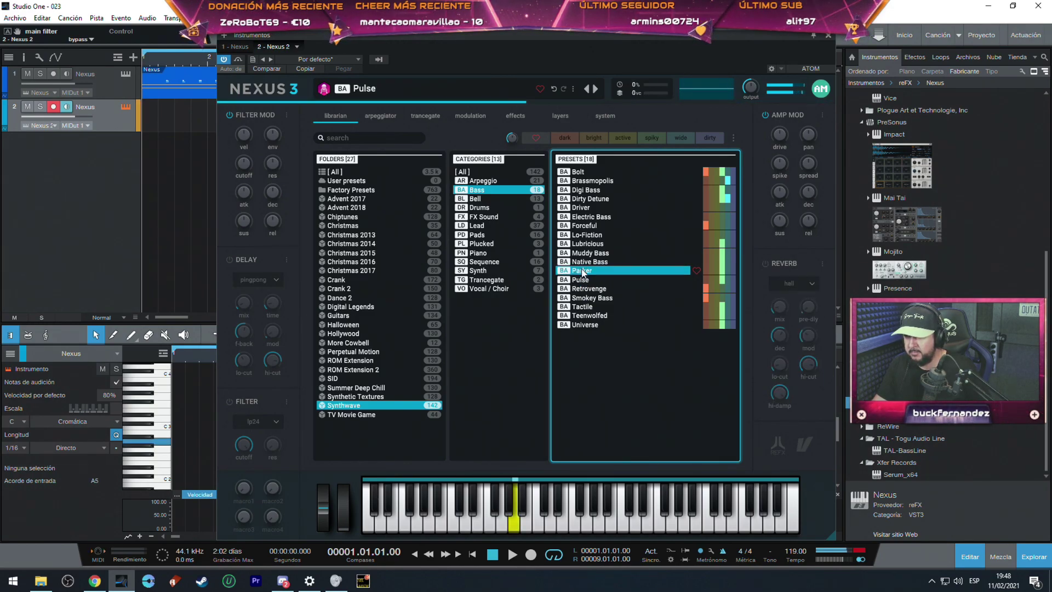
left_click(586, 262)
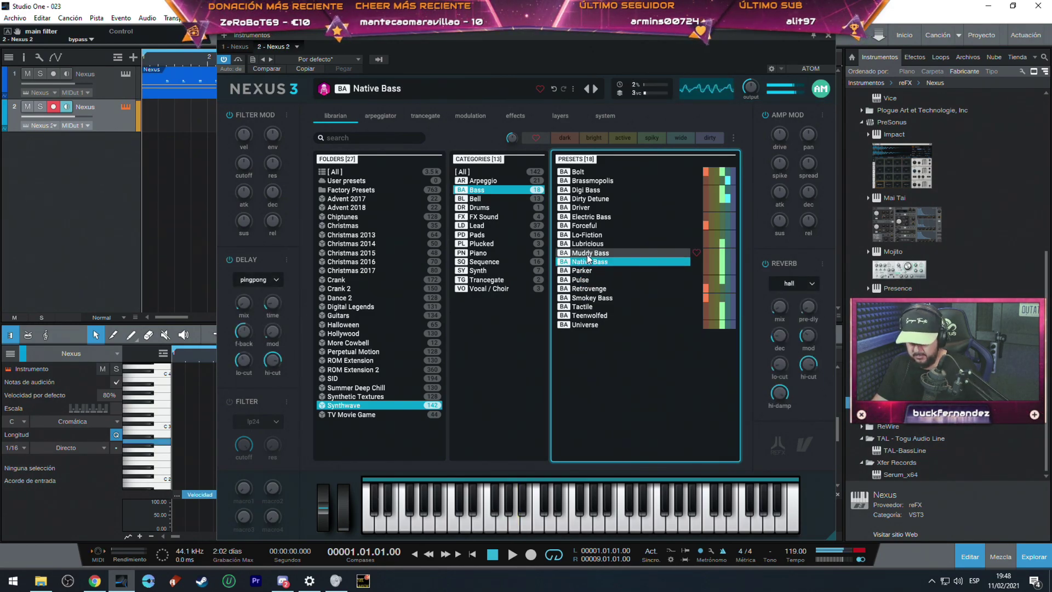
left_click(827, 36)
Create an eight-bar part on the second Nexus track and fill it with sixteenth-note bass notes using step recording.
double_click(155, 116)
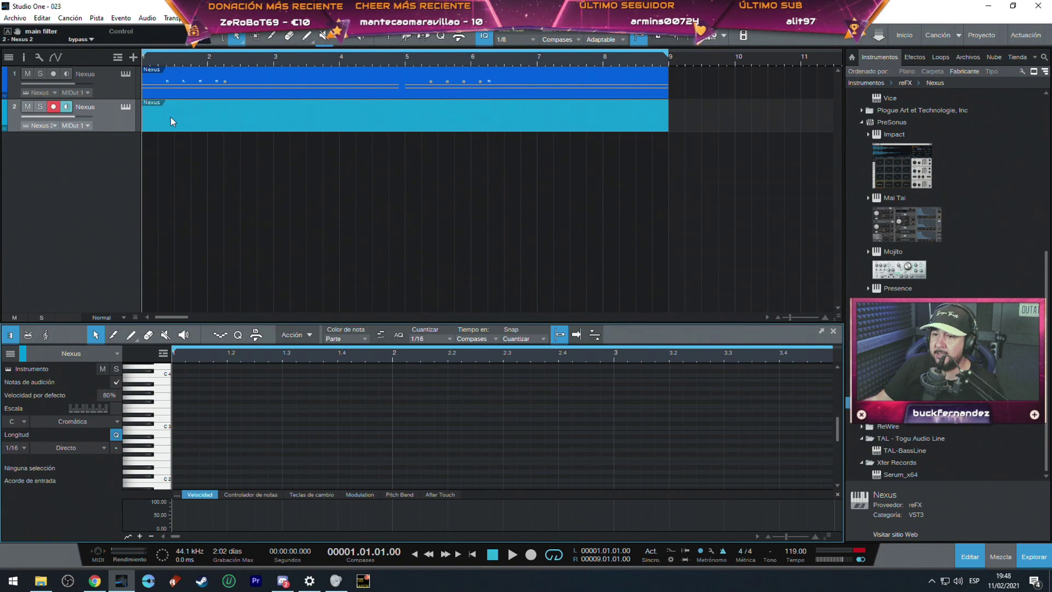
left_click(218, 334)
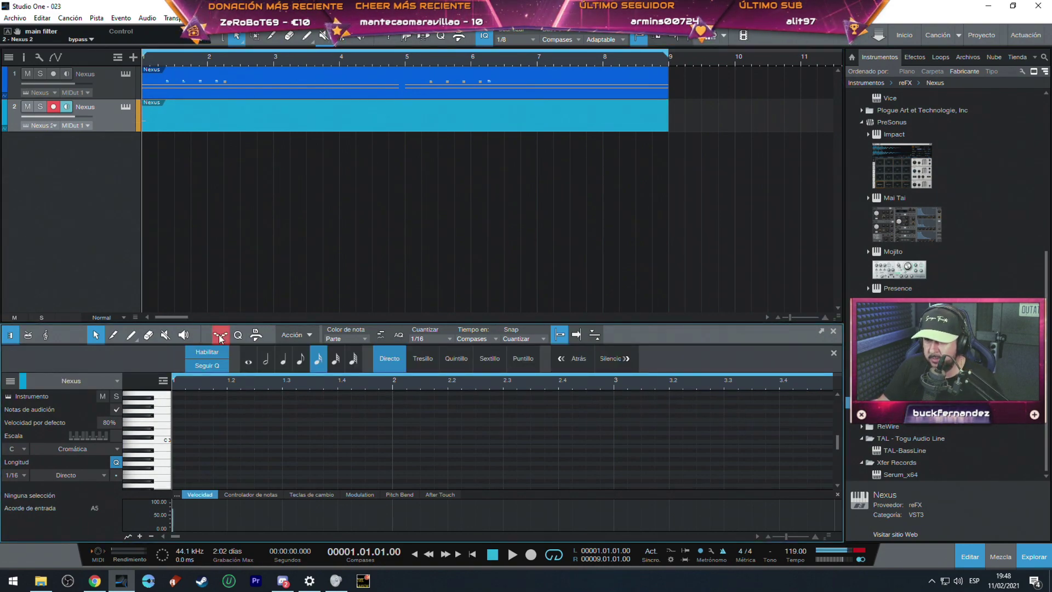
key("space")
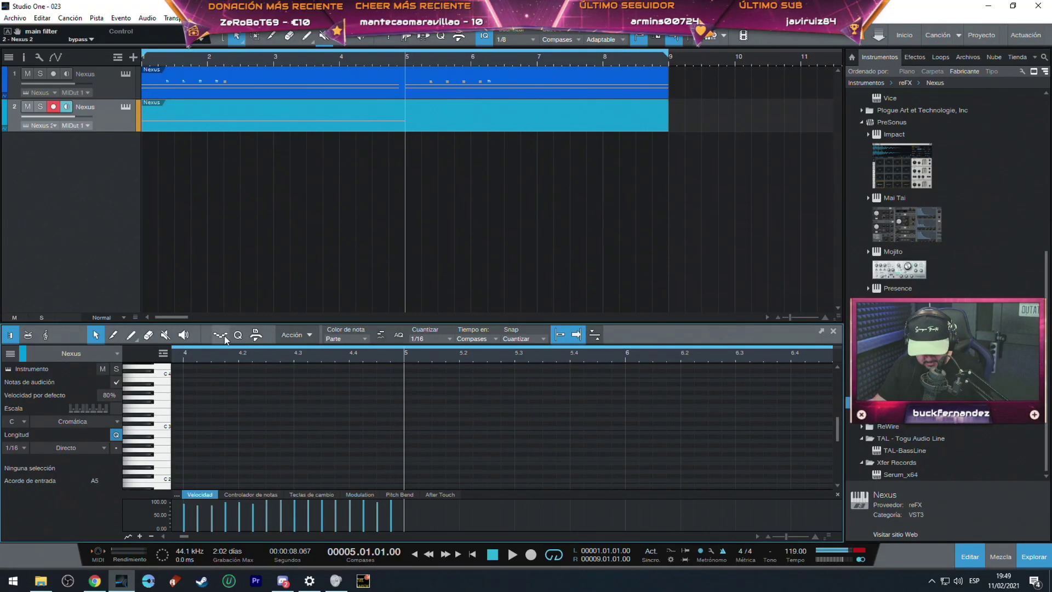
left_click(225, 335)
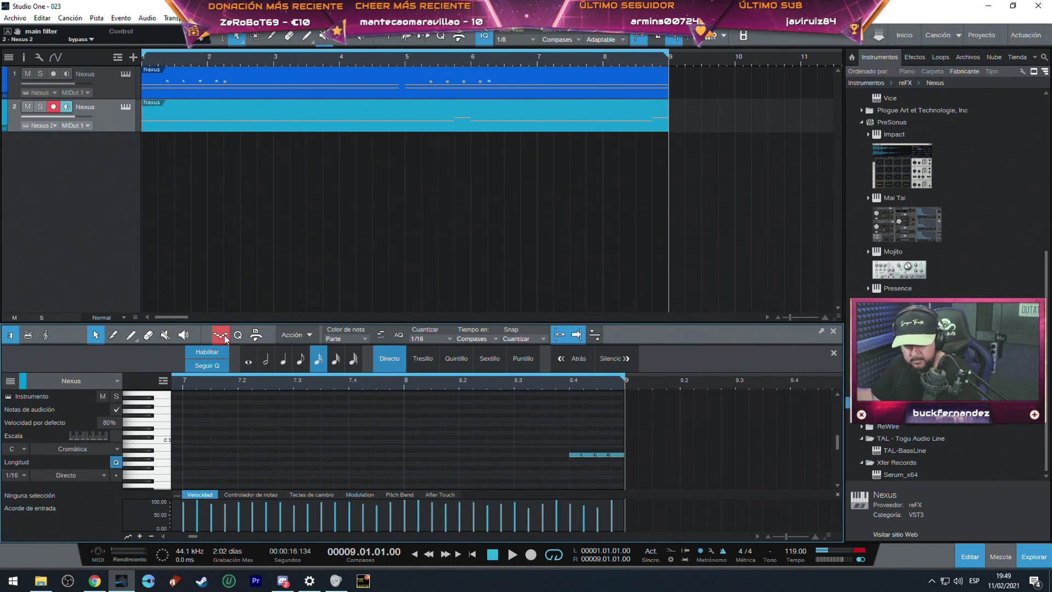
Play both Nexus tracks together and examine the notes of the first track's part.
key("space")
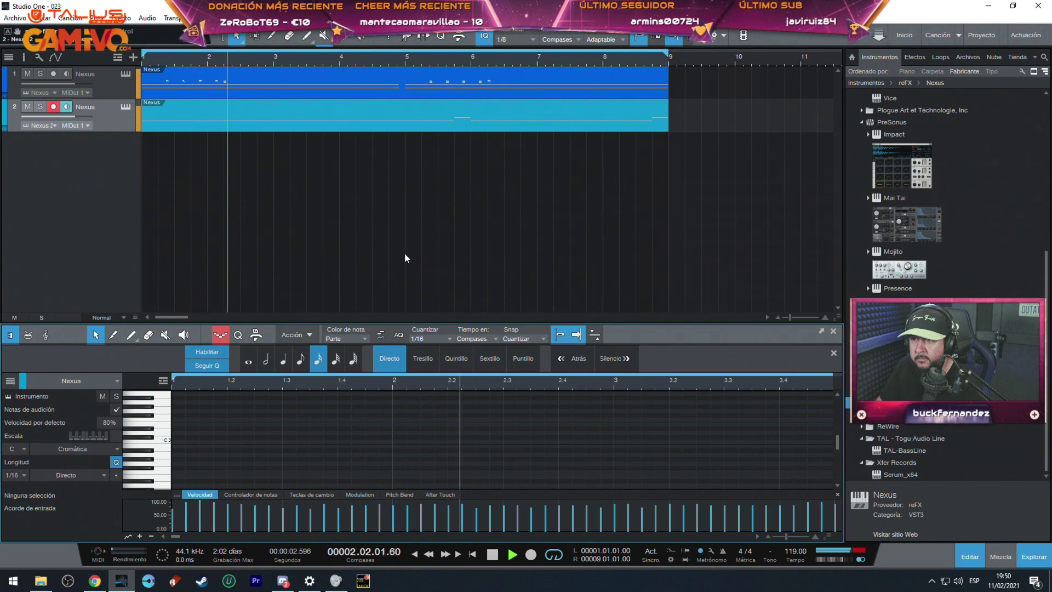
left_click(455, 76)
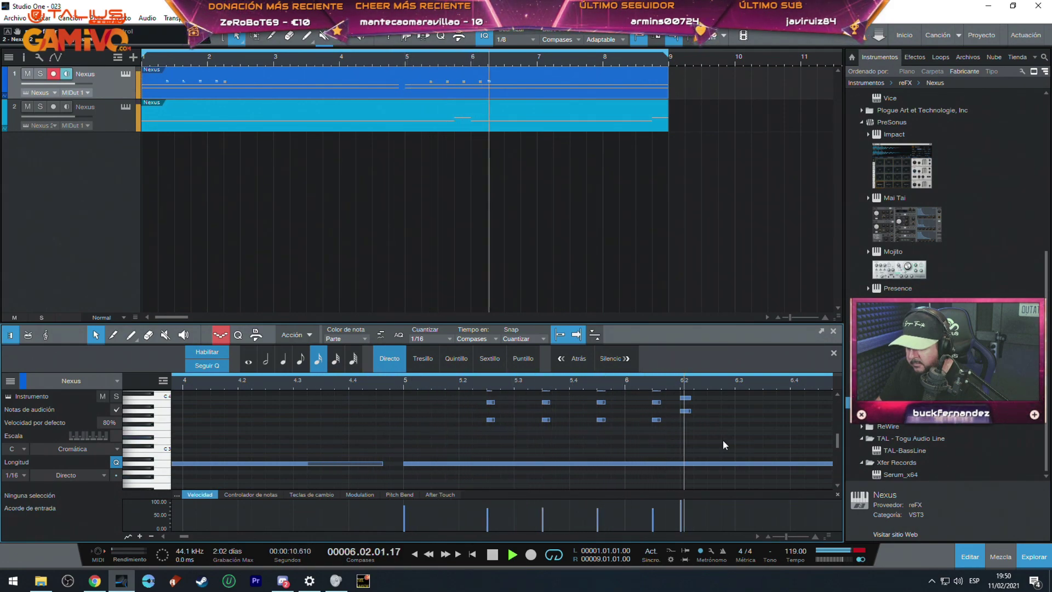
key("space")
Show the mixer and insert a Pro EQ effect on the first Nexus channel.
key("F3")
left_click(272, 310)
scroll(359, 491, "down", 3)
left_click(340, 517)
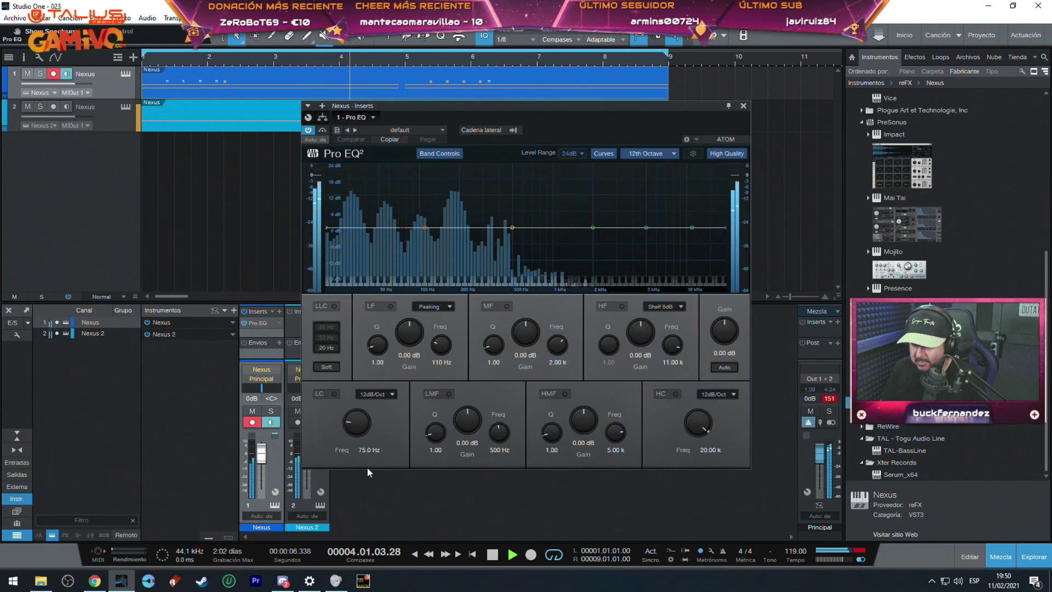
Load the instrument preset Keys - B3 Organ in the Pro EQ.
left_click(408, 130)
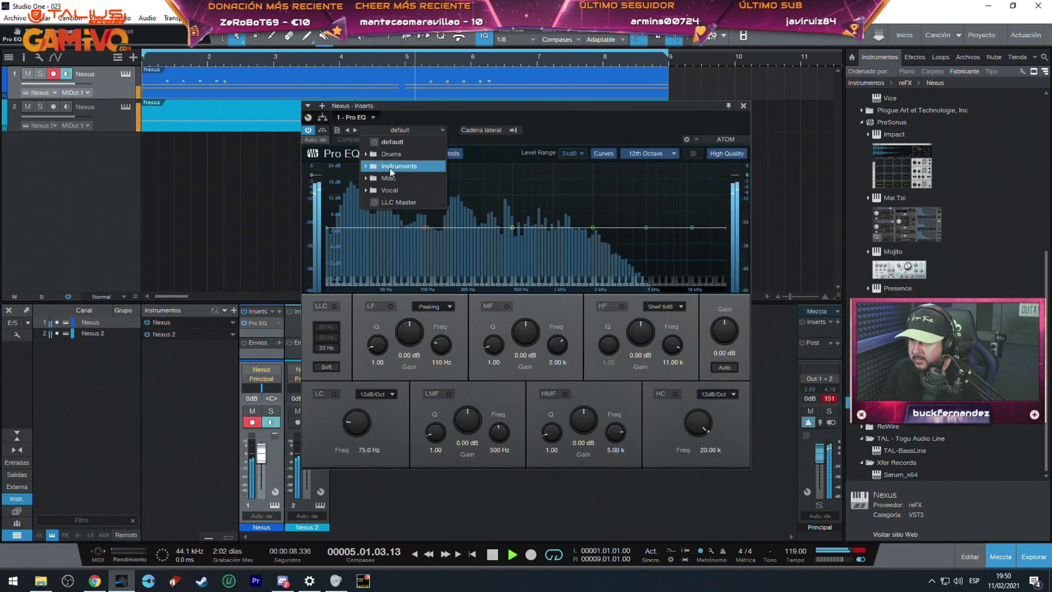
left_click(367, 166)
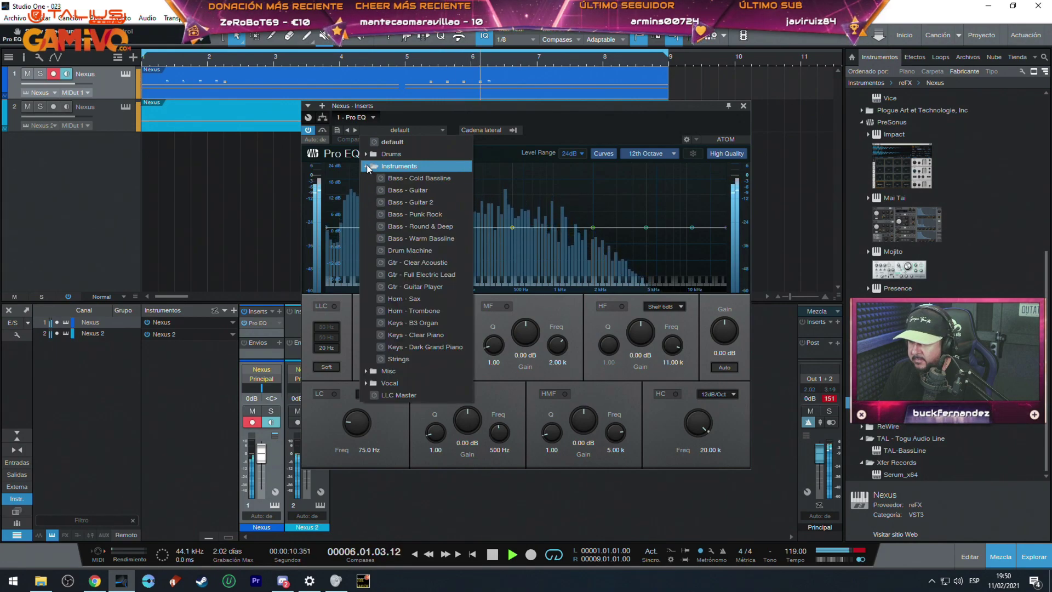
left_click(414, 322)
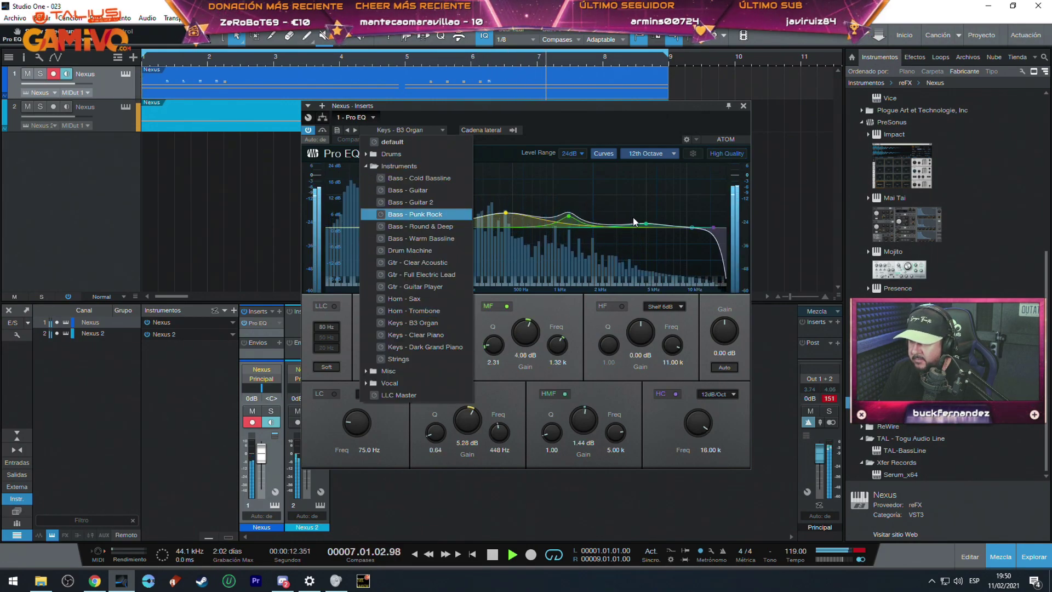
left_click(645, 182)
Shape the EQ: LF -12.30 dB at 438 Hz, LMF -1.19 dB at 708 Hz, MF 3.57 dB at 1.28 kHz and HMF 7.54 dB at 2.68 kHz.
left_click_drag(425, 228, 505, 262)
left_click_drag(505, 213, 546, 254)
double_click(545, 252)
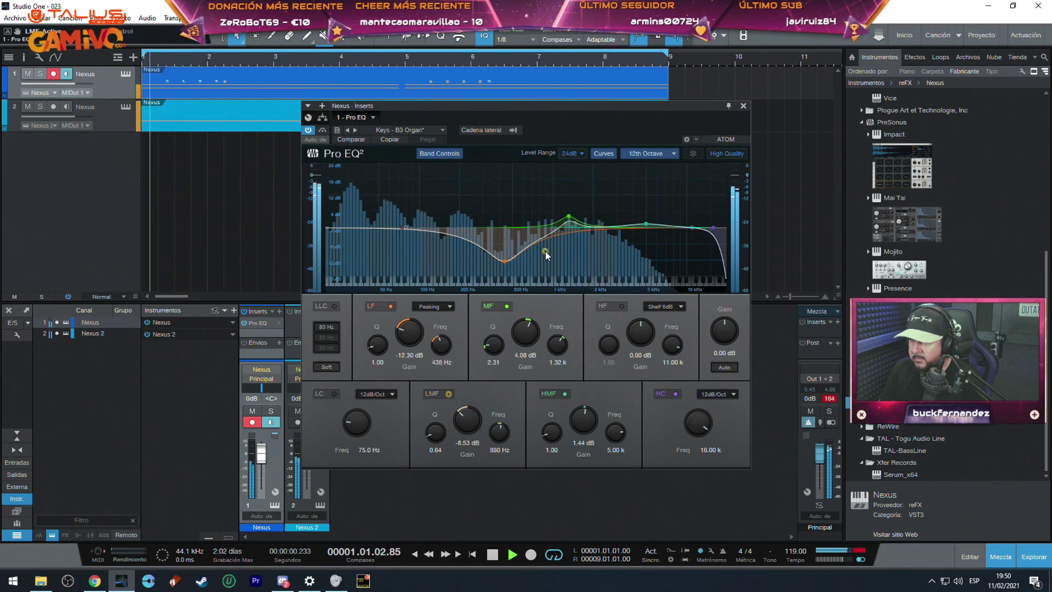
left_click_drag(647, 224, 534, 234)
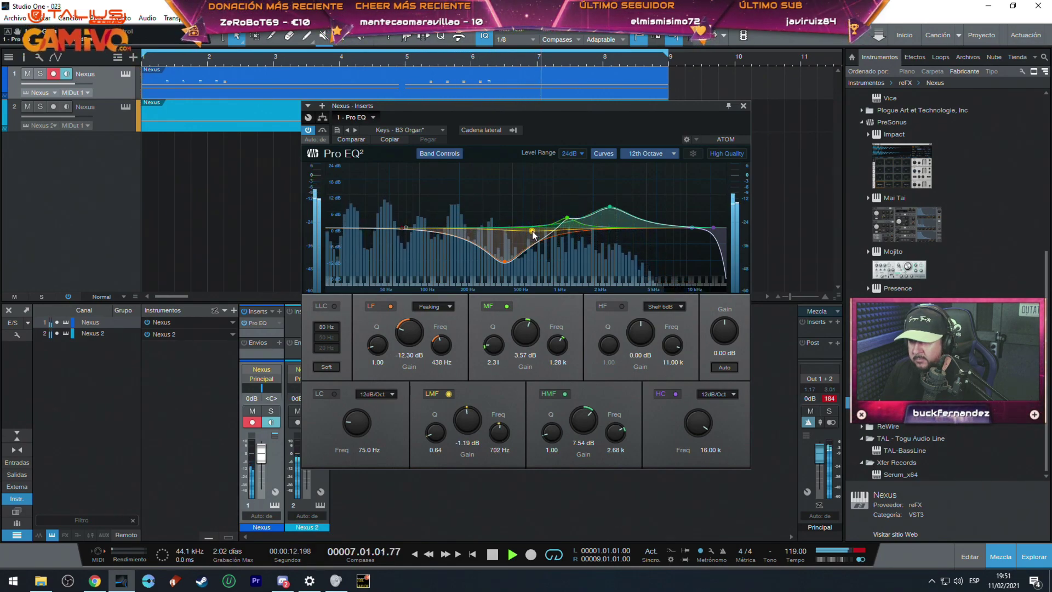
left_click_drag(532, 234, 534, 236)
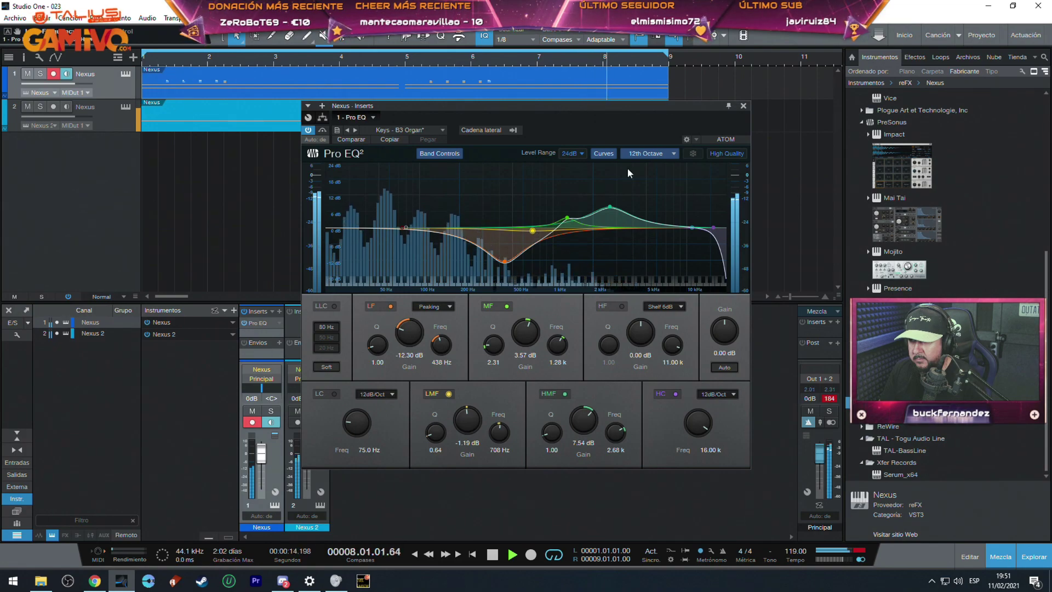
left_click(743, 105)
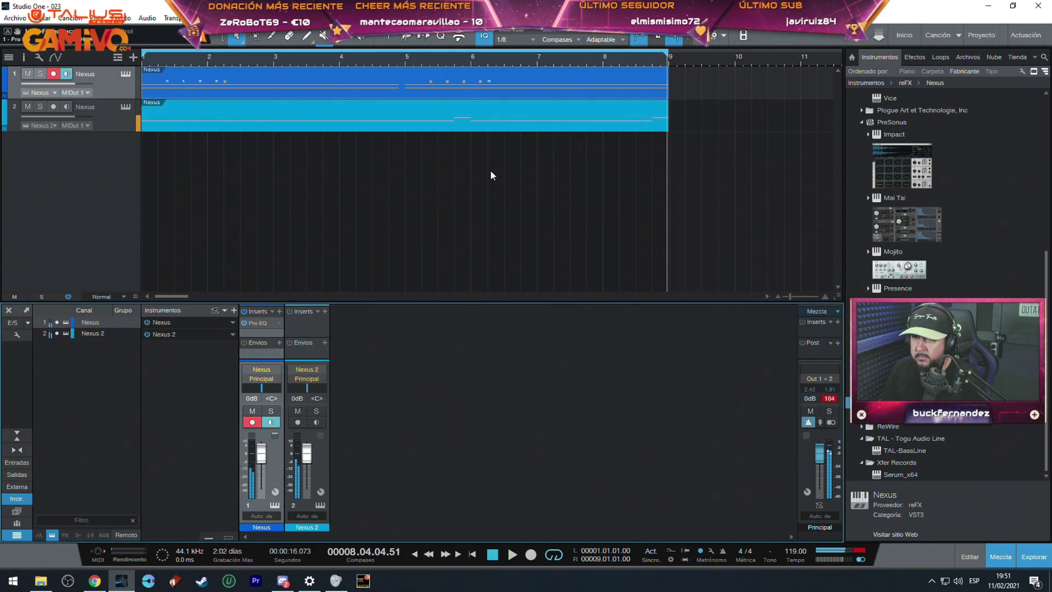
Play the song from the start and open the second track's bass part in the note editor.
key("Home")
key("space")
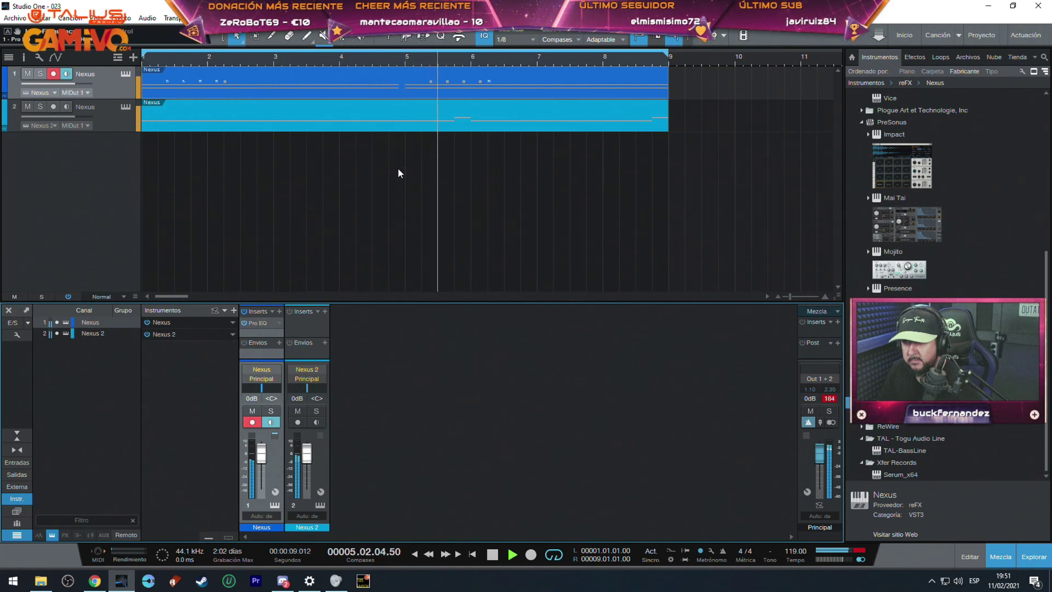
double_click(404, 122)
scroll(600, 394, "down", 2)
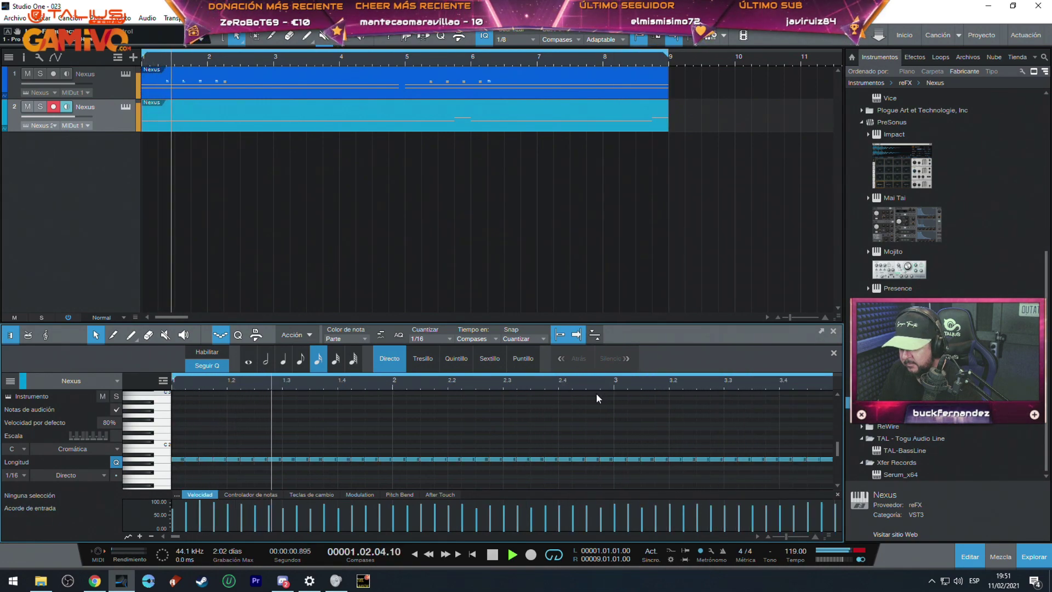
Stop playback, add a third Nexus instrument track and load the Synthwave plucked preset Angels.
key("space")
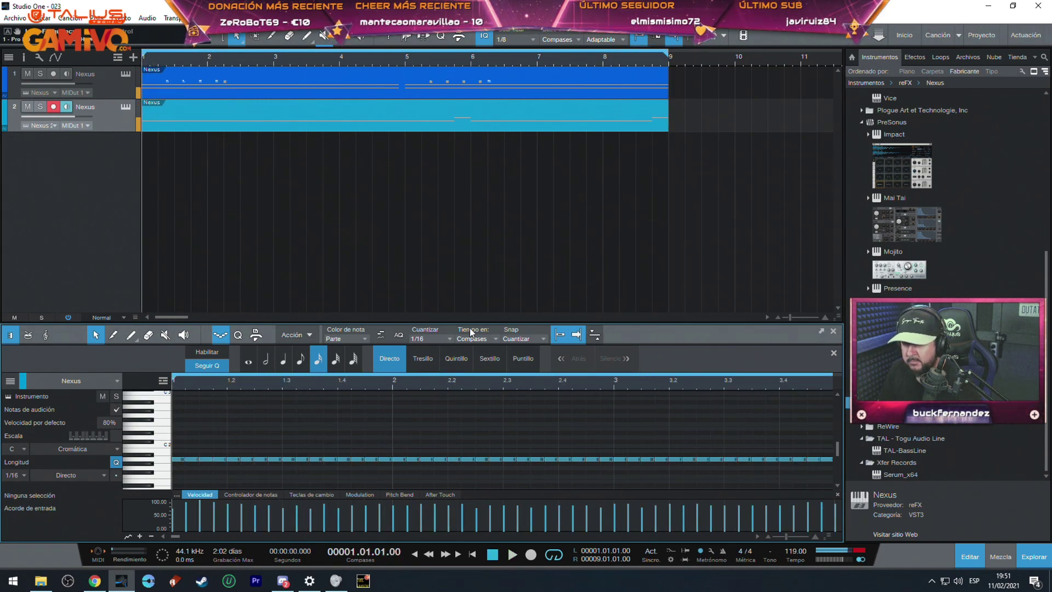
left_click_drag(859, 499, 82, 213)
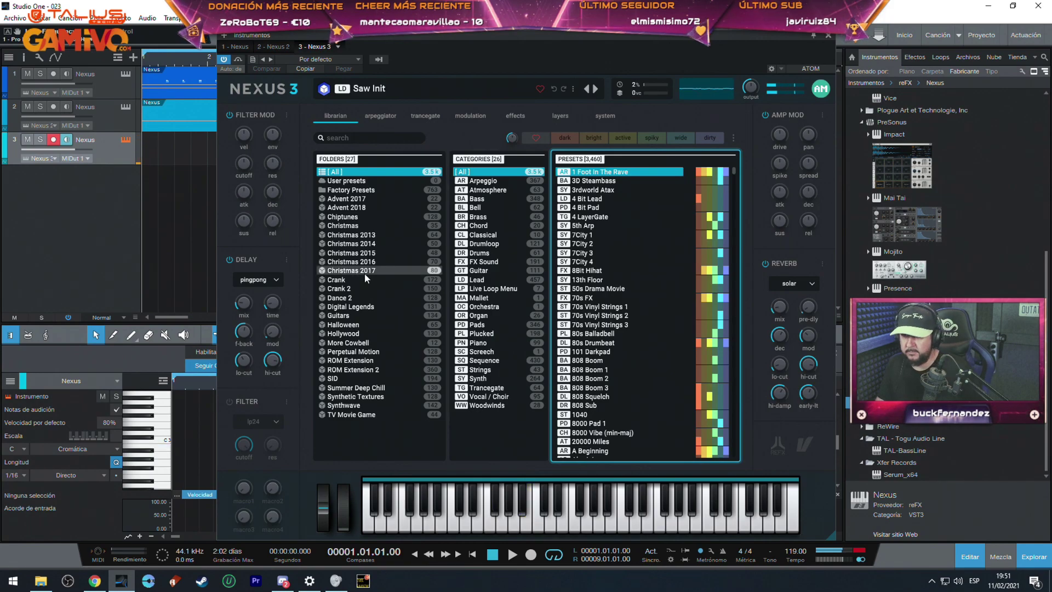
left_click(348, 377)
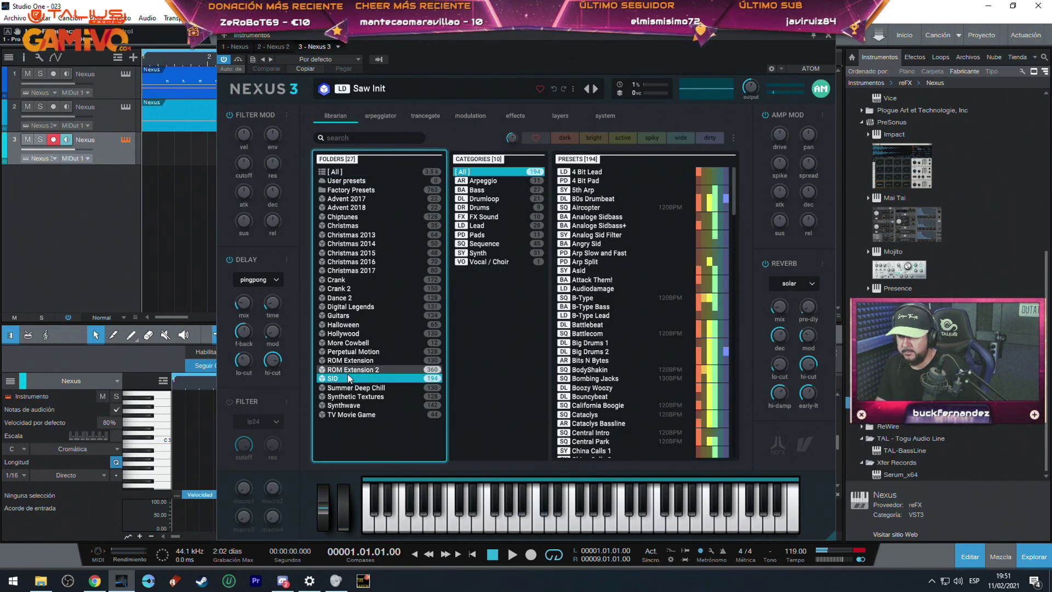
left_click(355, 405)
left_click(488, 235)
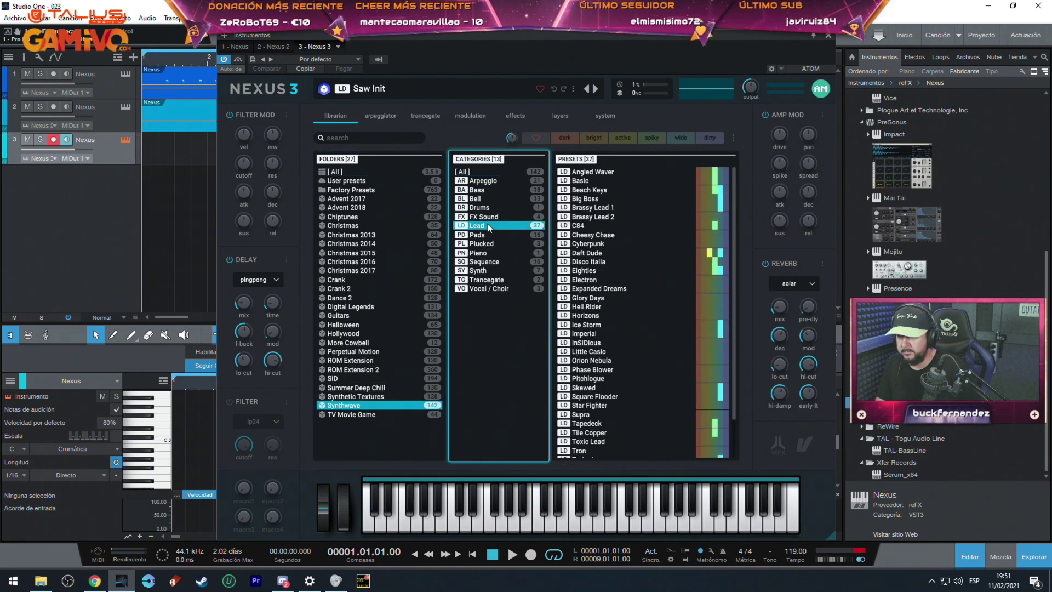
left_click(488, 243)
left_click(591, 173)
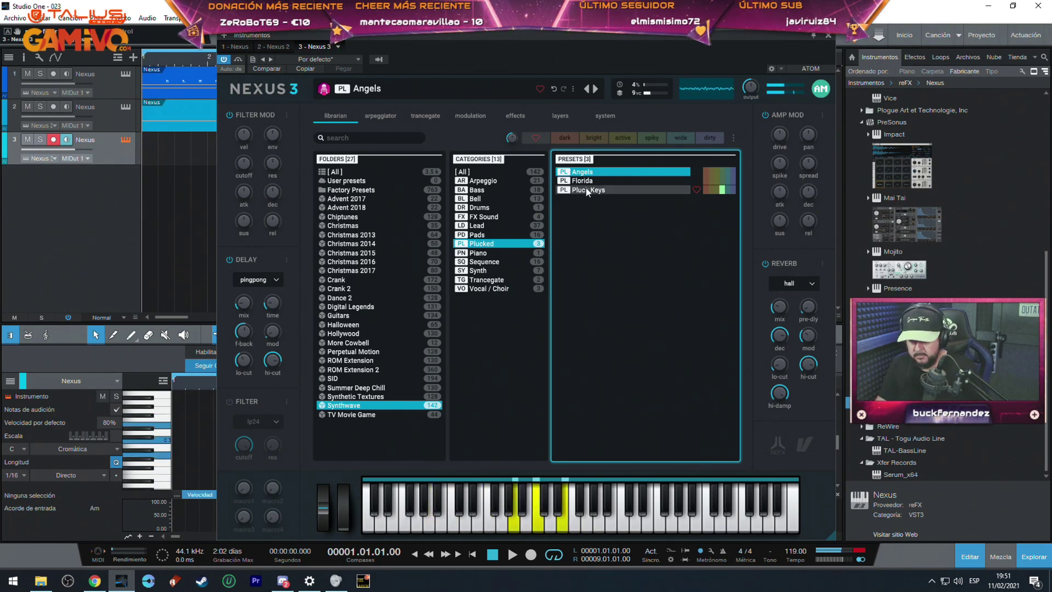
Rehearse with the song, record the Angels part on the third track and close the instrument window.
key("space")
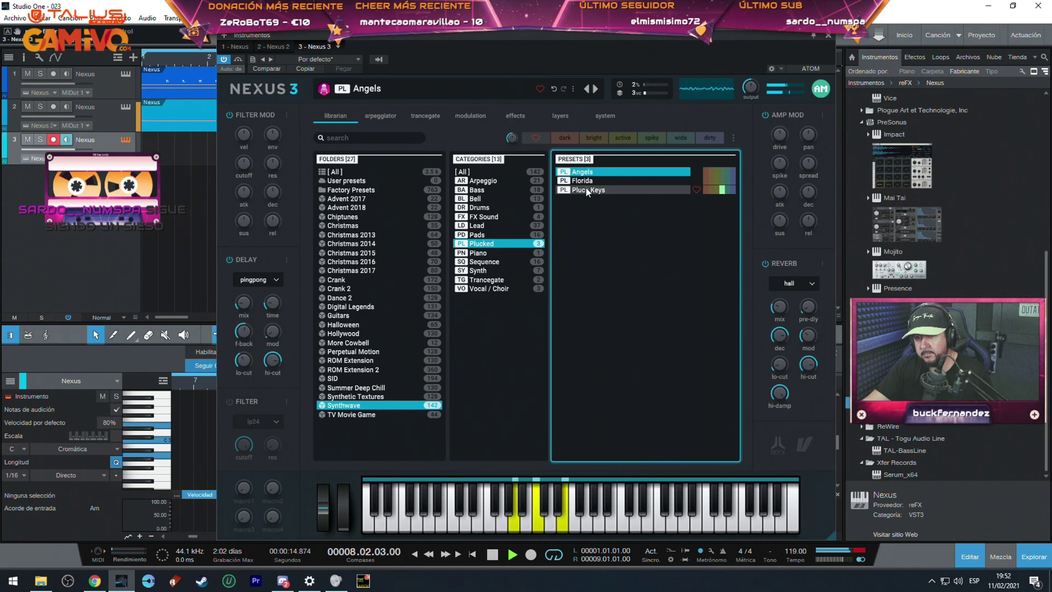
key("space")
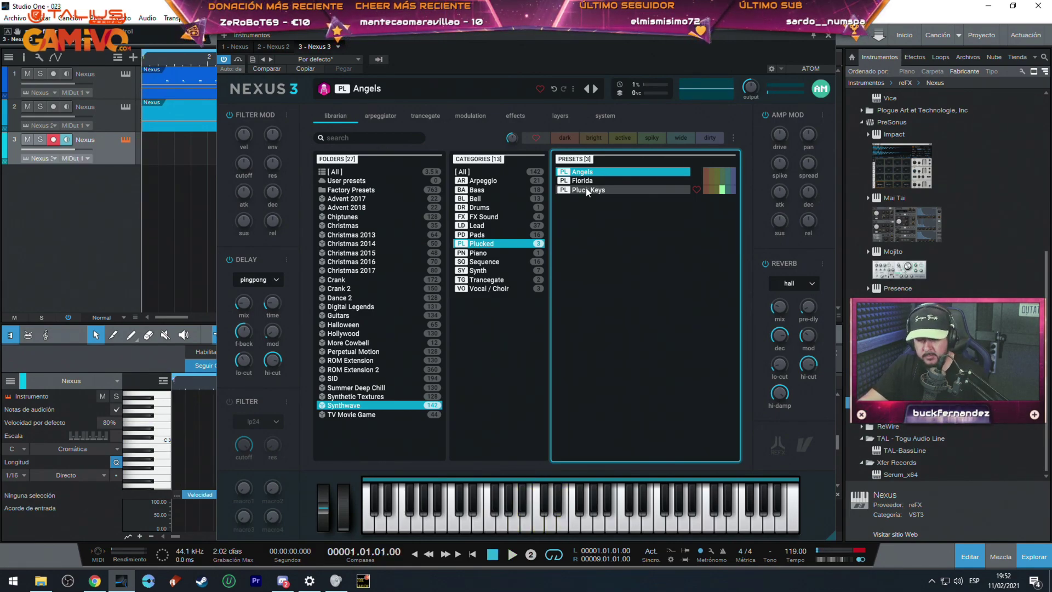
key("KP_Multiply")
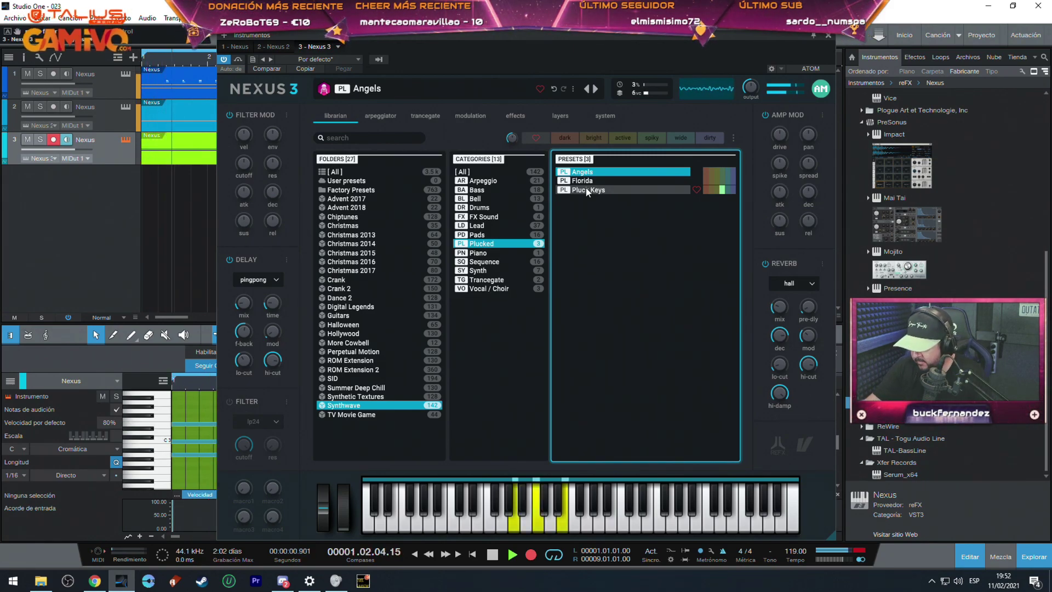
key("space")
key("Escape")
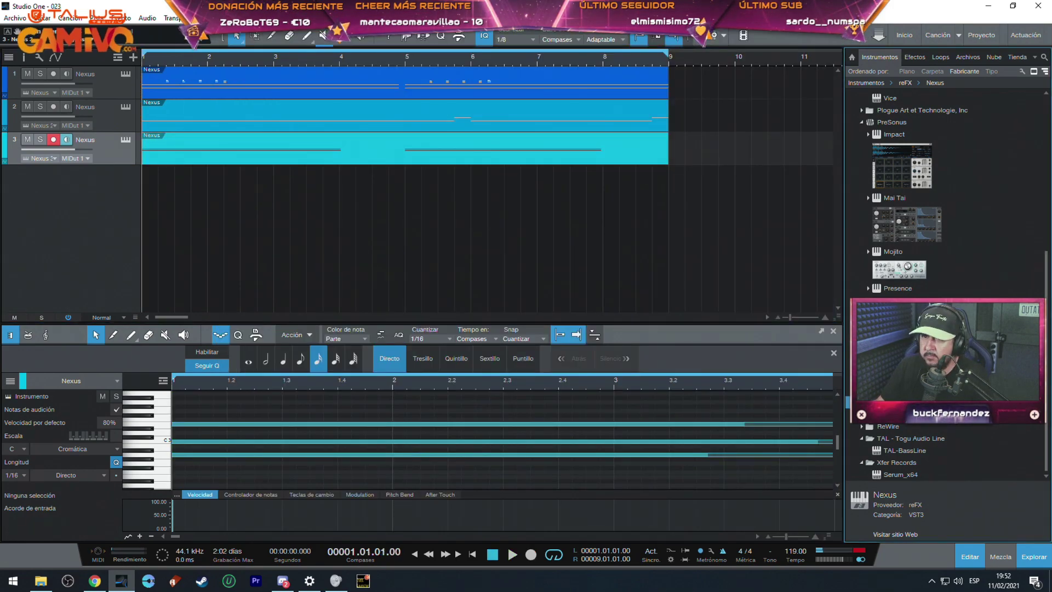
Add a fourth Nexus track with the Guitars preset Chillin Bob and record a guitar part on it.
left_click_drag(577, 335, 120, 243)
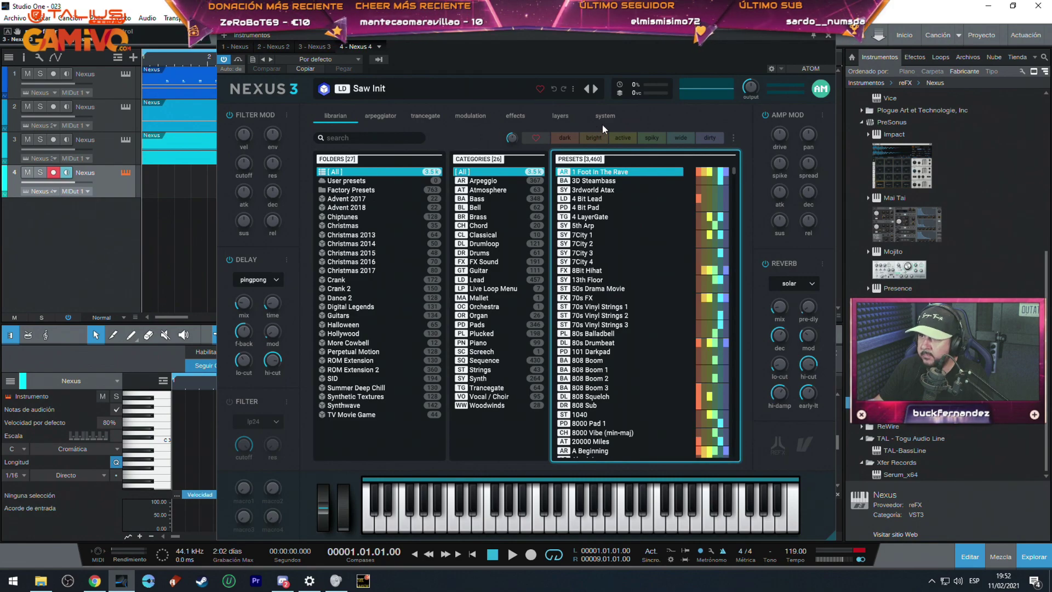
left_click(338, 314)
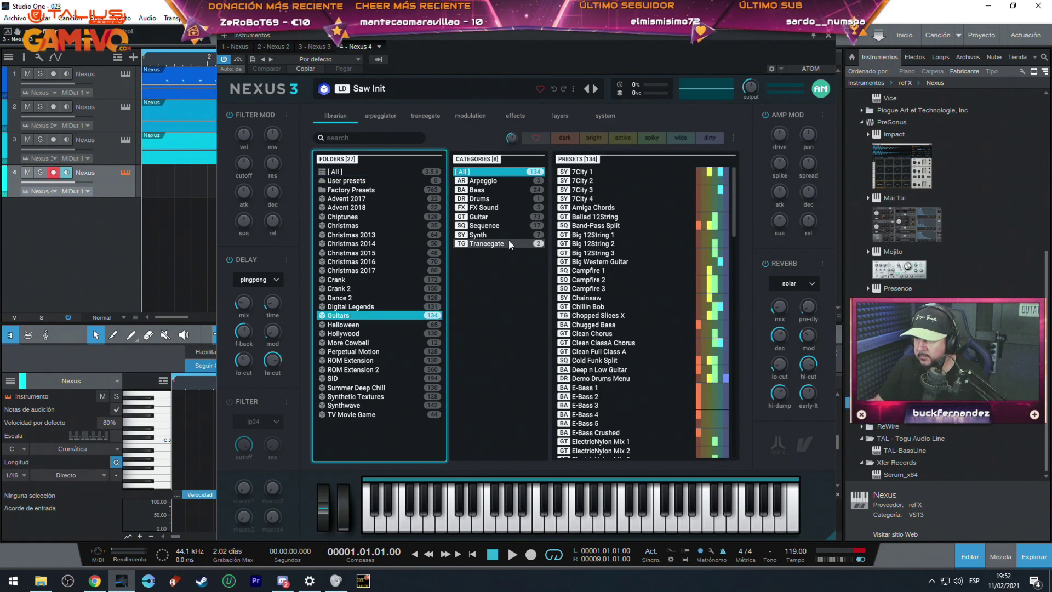
left_click(478, 217)
left_click(589, 225)
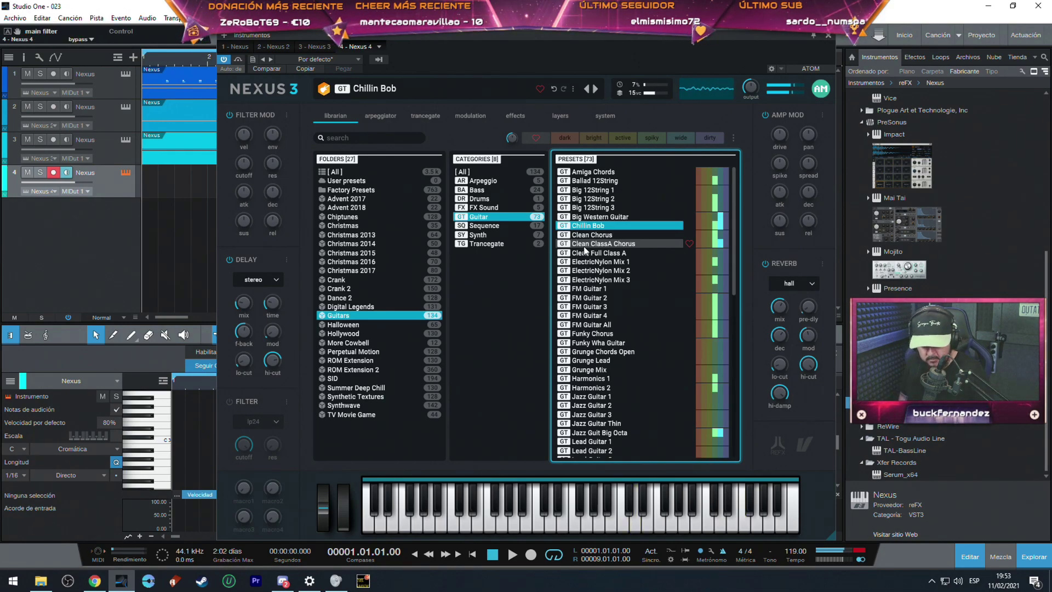
key("space")
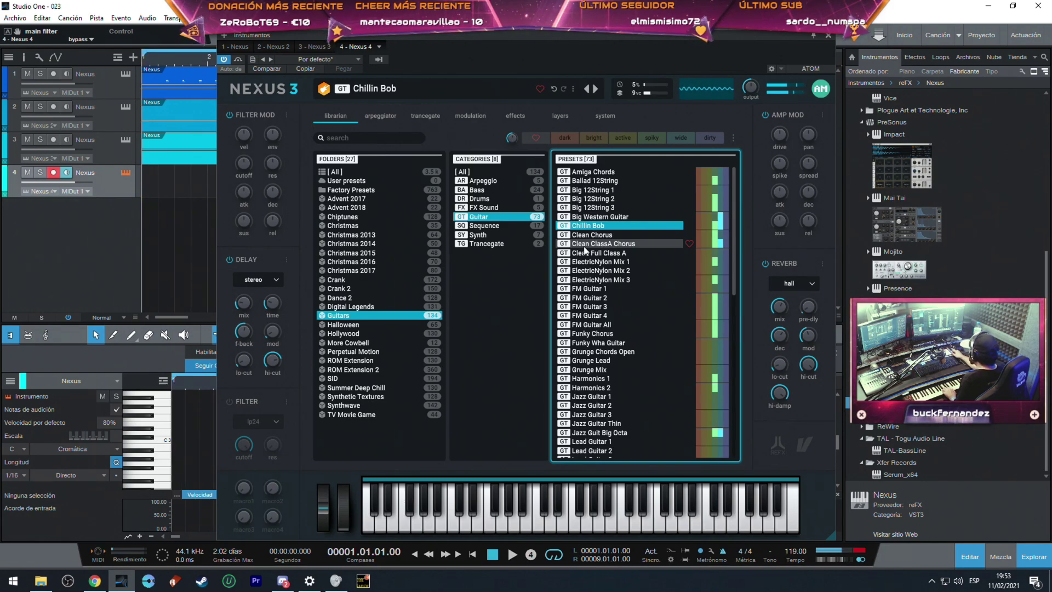
key("KP_Multiply")
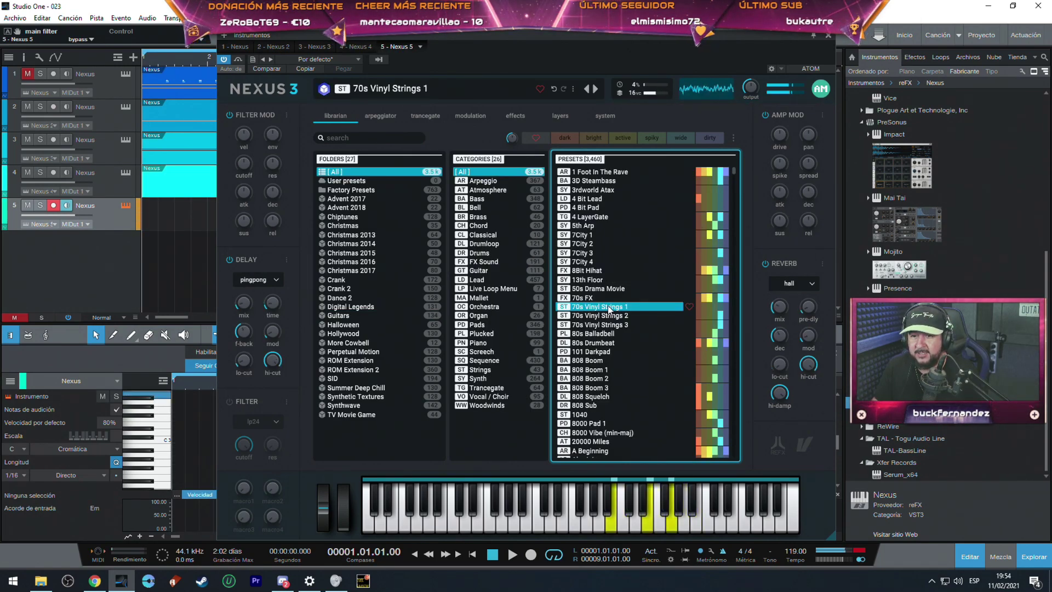
Try Analog Syn 3 on the fifth Nexus track and load the Synthwave piano preset Synth Piano.
left_click(477, 378)
left_click(633, 332)
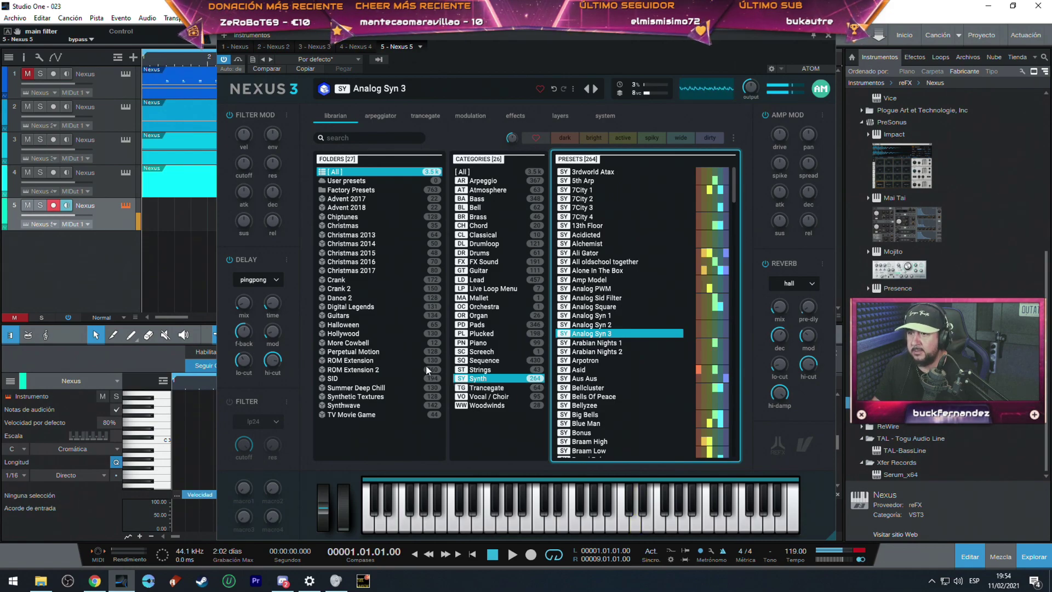
left_click(337, 406)
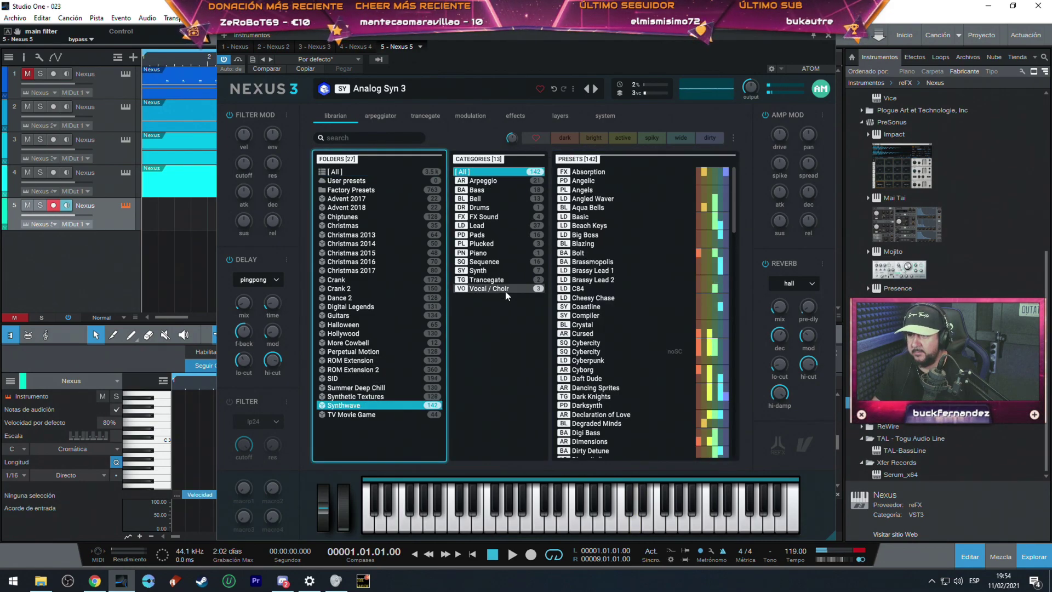
left_click(490, 252)
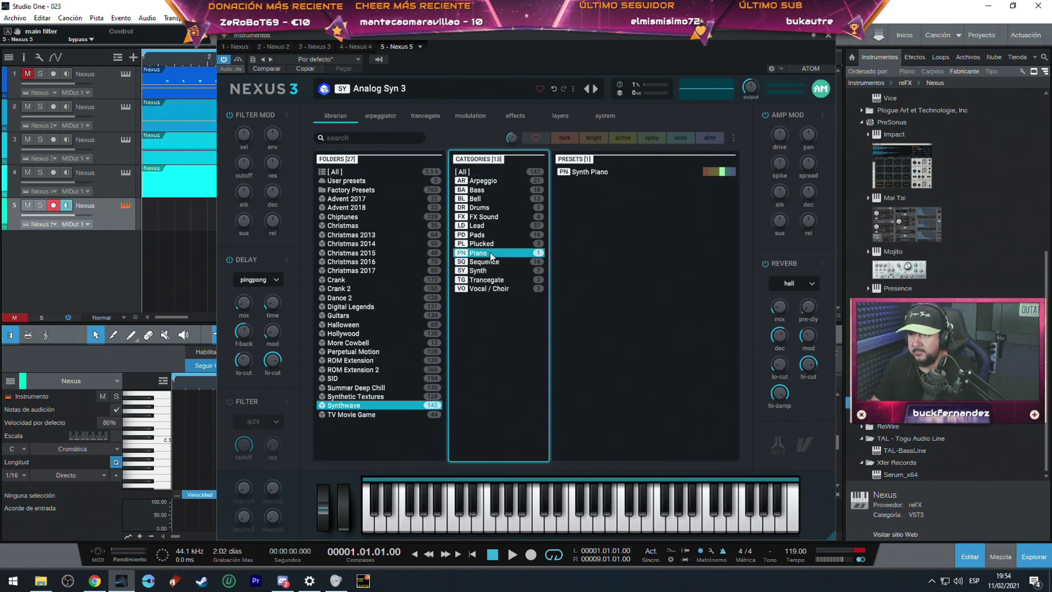
left_click(594, 173)
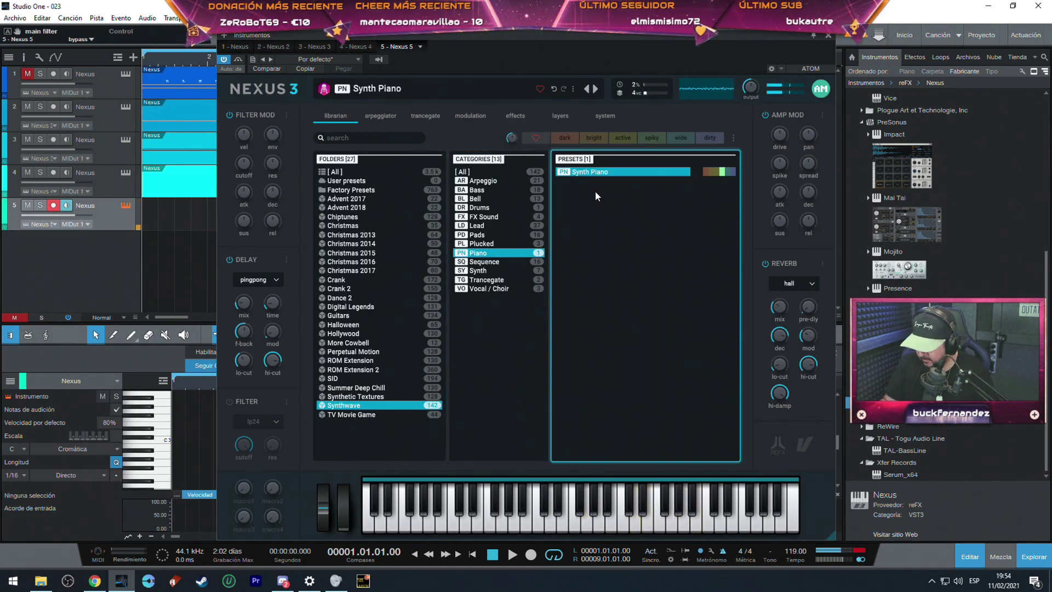
Rehearse with the song, record the Synth Piano part on the fifth track and close its instrument window.
key("space")
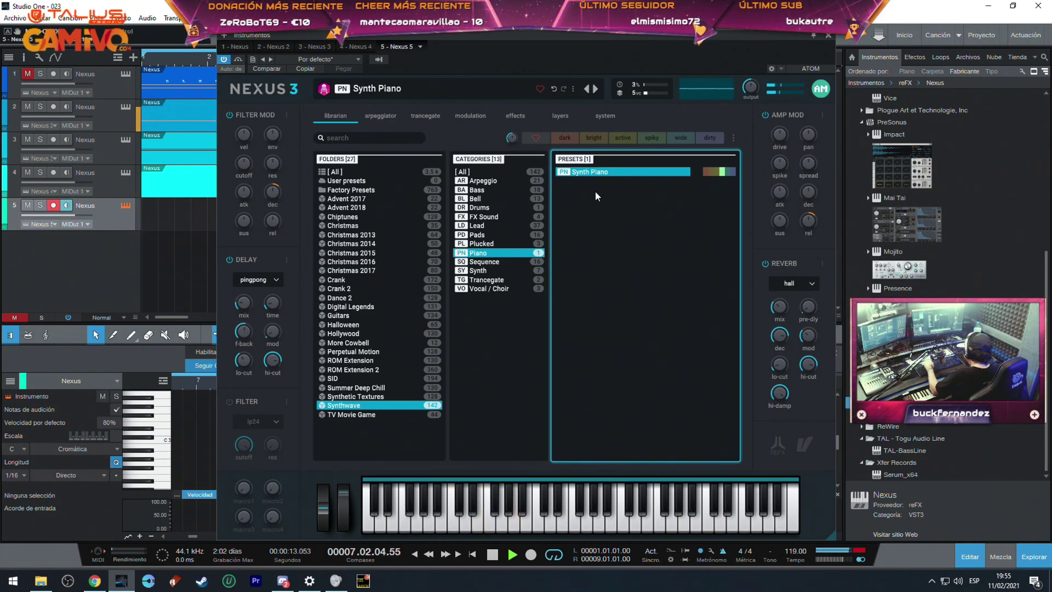
key("KP_Multiply")
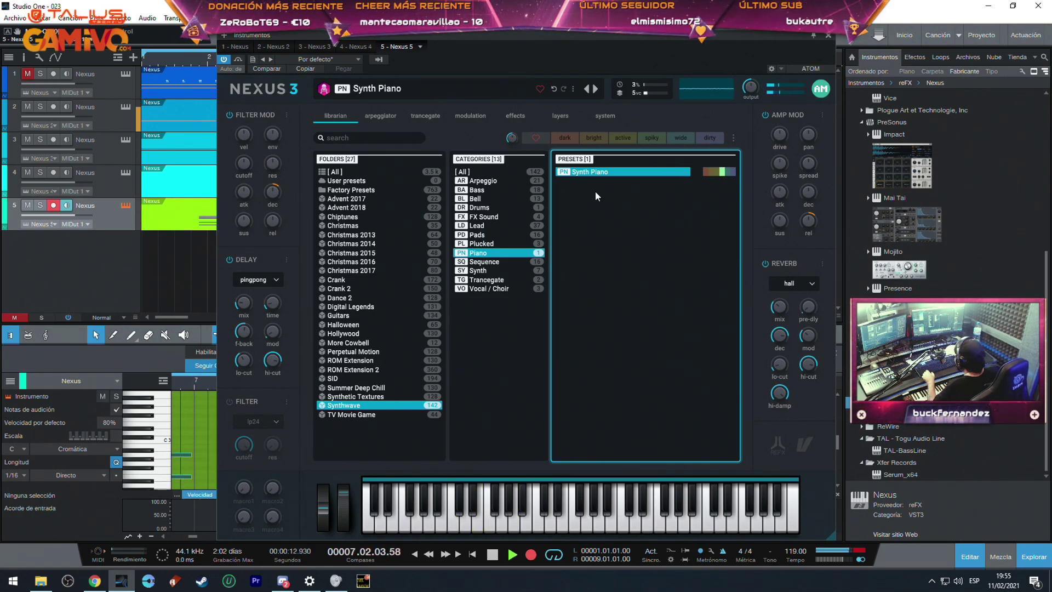
key("space")
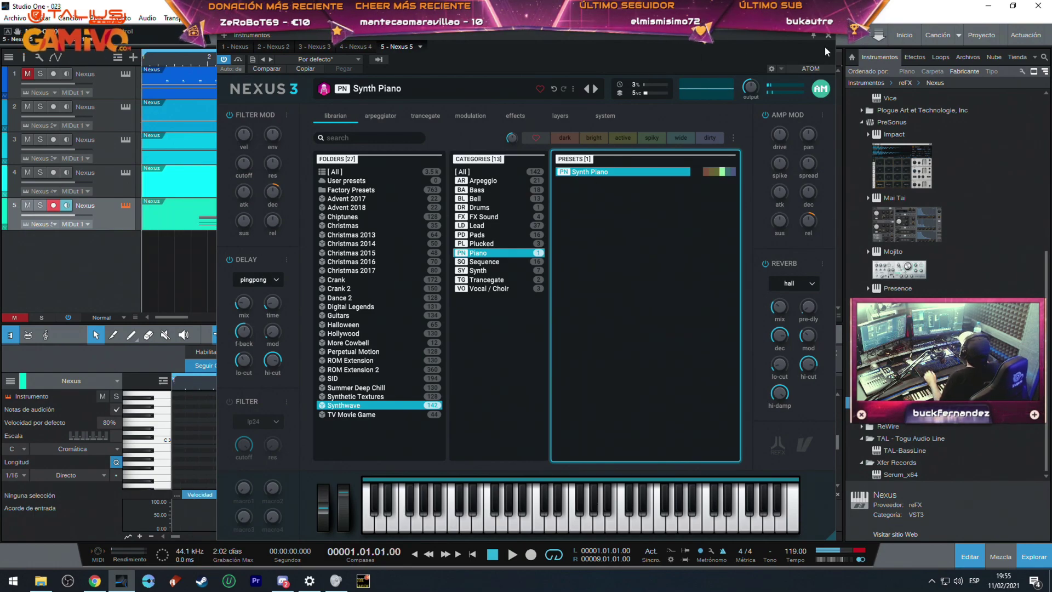
left_click(828, 35)
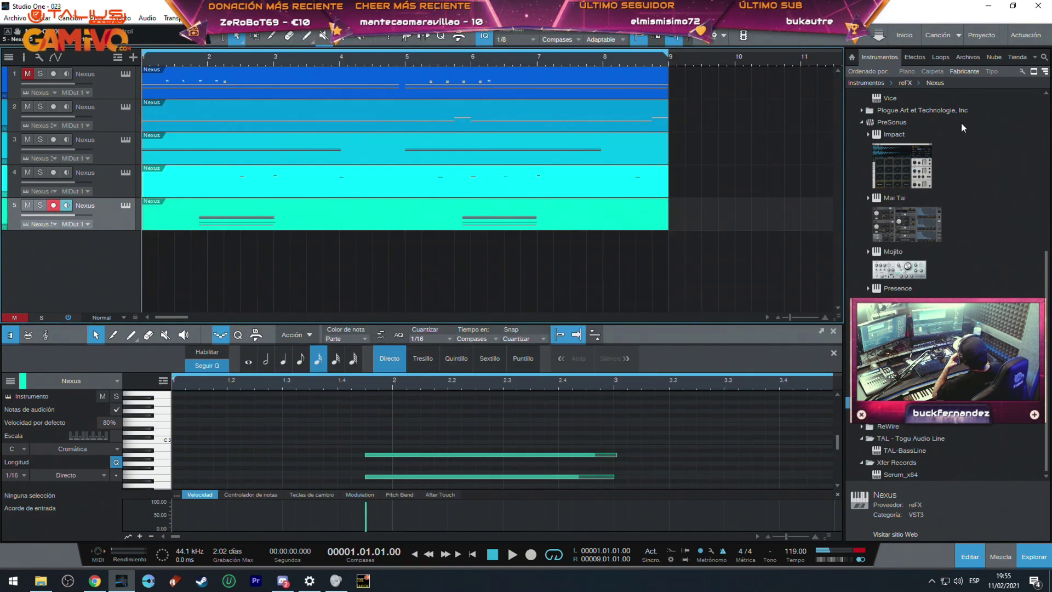
Add an Impact drum instrument track, load its Synthwave3 kit and close the instrument window.
left_click_drag(898, 164, 227, 275)
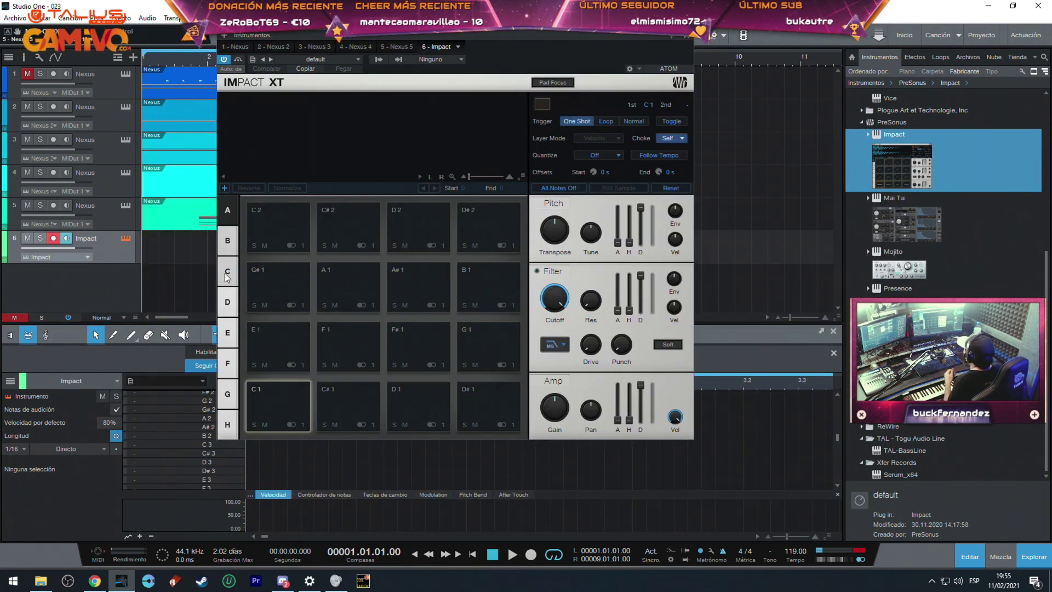
left_click(313, 58)
scroll(340, 328, "down", 8)
scroll(342, 331, "down", 8)
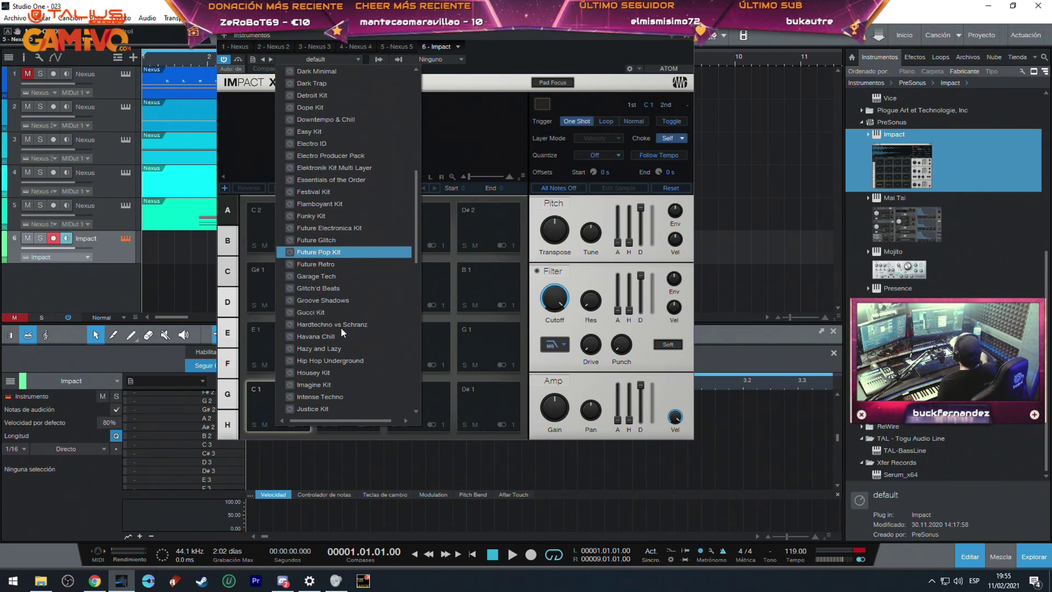
scroll(341, 327, "down", 3)
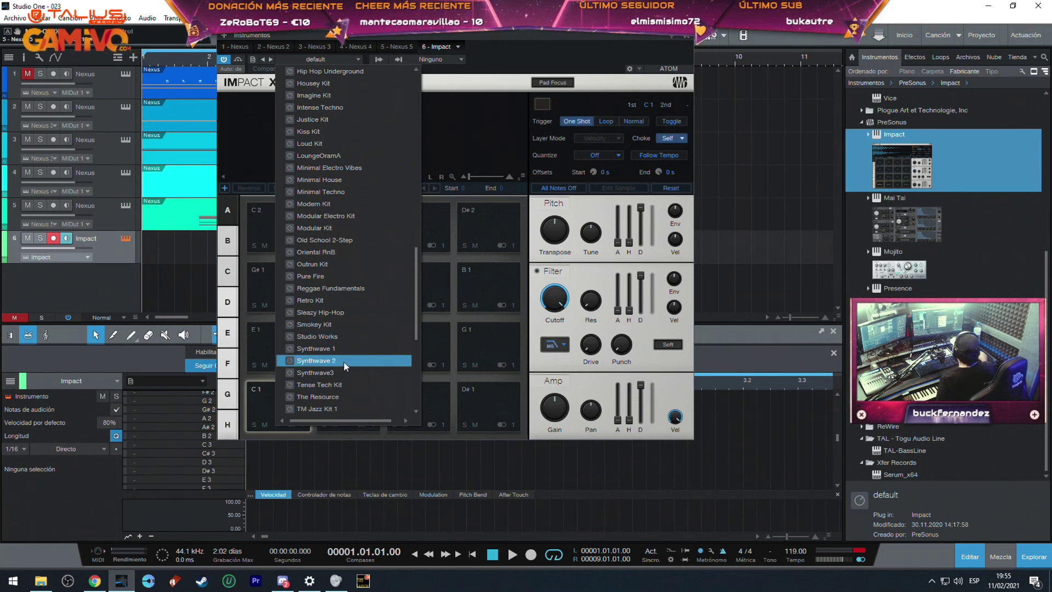
left_click(332, 373)
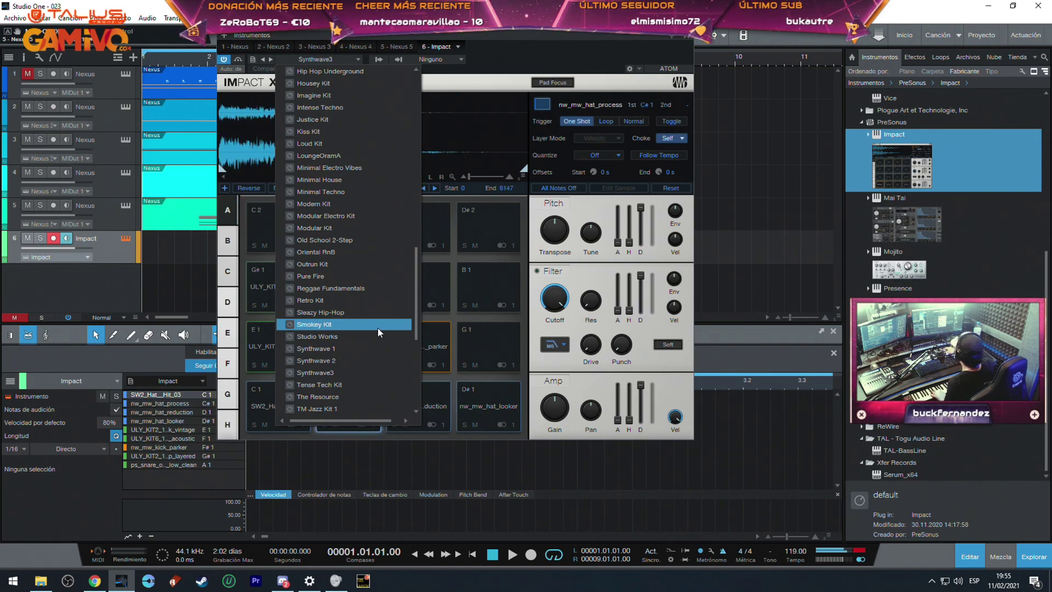
left_click(728, 63)
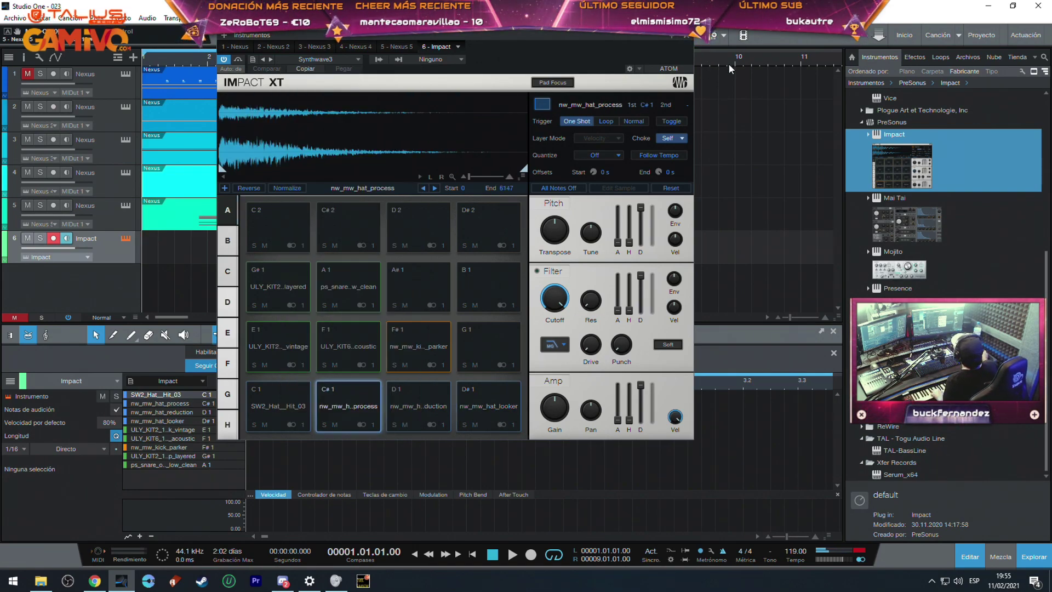
left_click(687, 35)
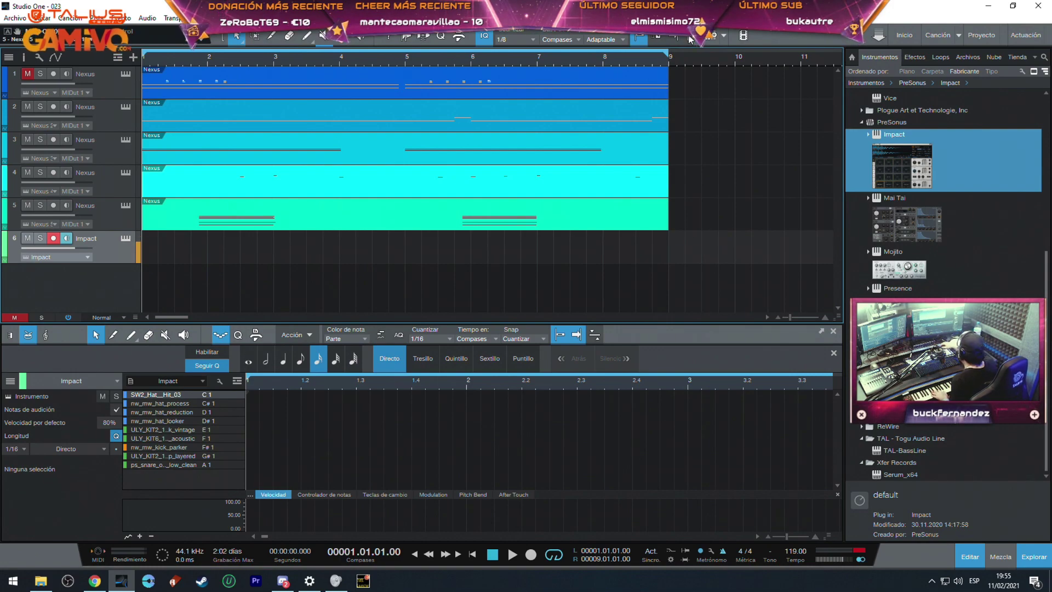
Insert a pattern on the Impact track, fill all 16 nw_mw_hat_process steps and extend the pattern to bar 9.
key("F2")
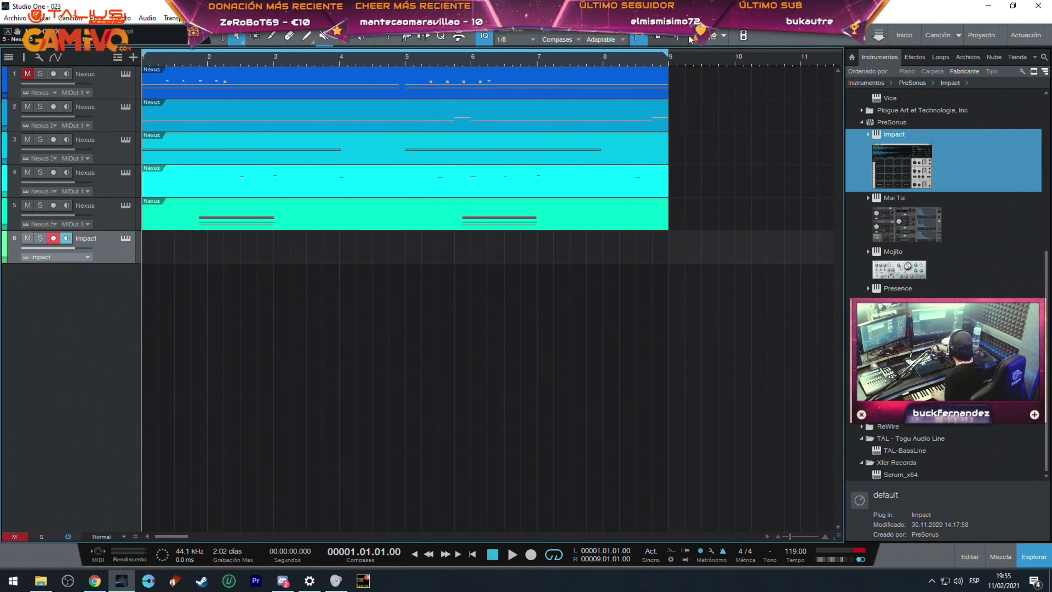
key("ctrl+shift+p")
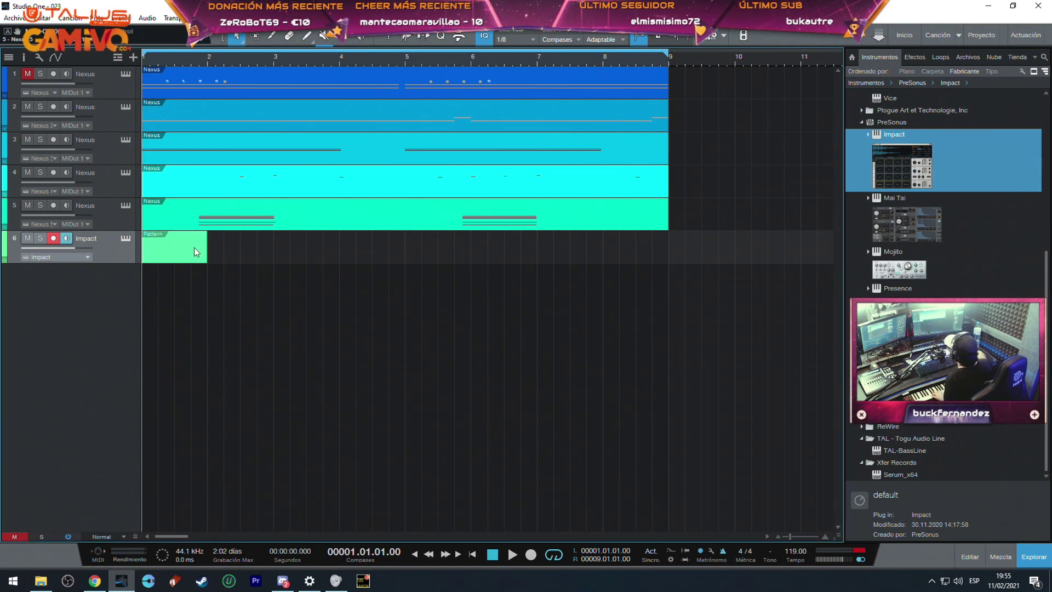
left_click_drag(206, 234, 404, 237)
double_click(403, 241)
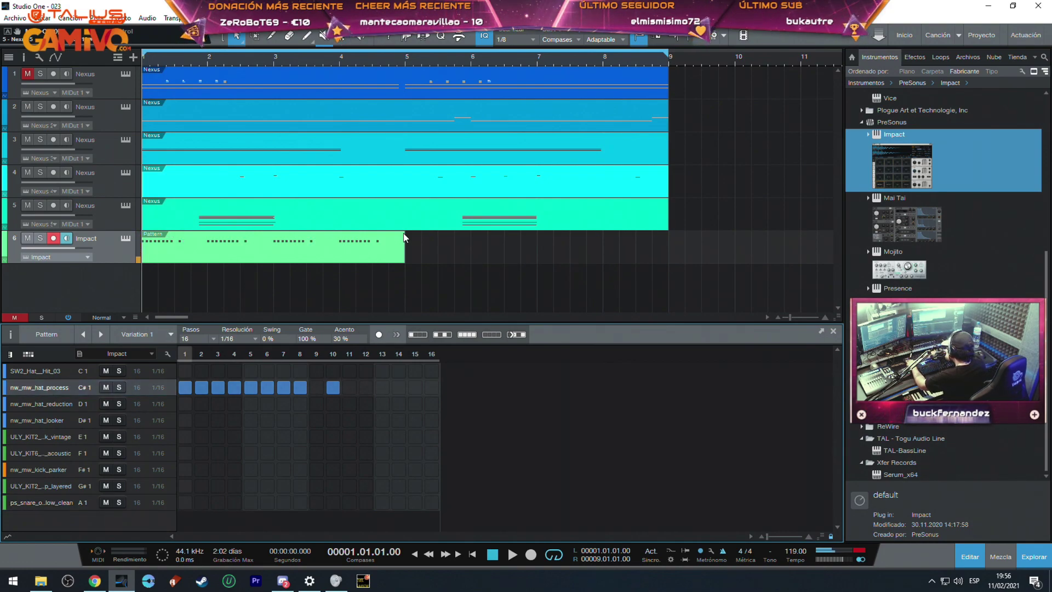
key("space")
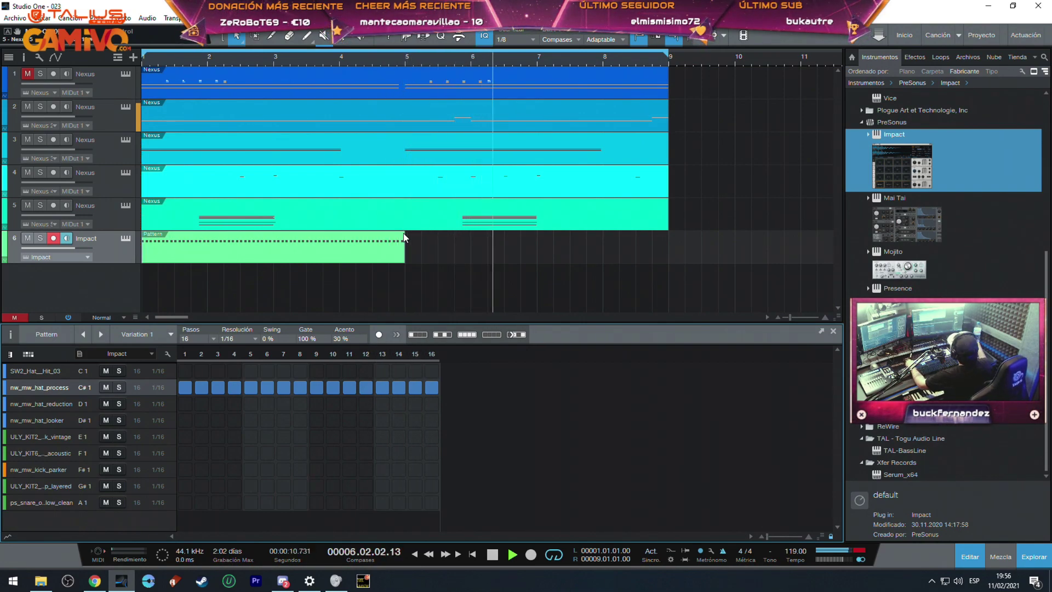
left_click_drag(408, 237, 669, 238)
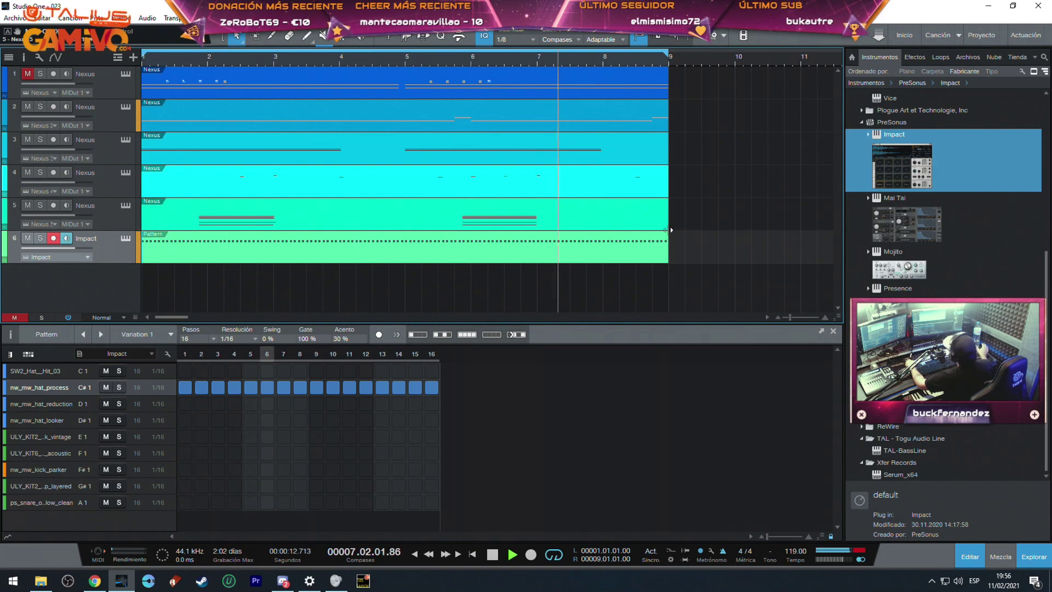
Add nw_mw_kick_parker hits on steps 1, 5, 9 and 13 of the Impact pattern.
key("Down")
key("Down")
key("Down")
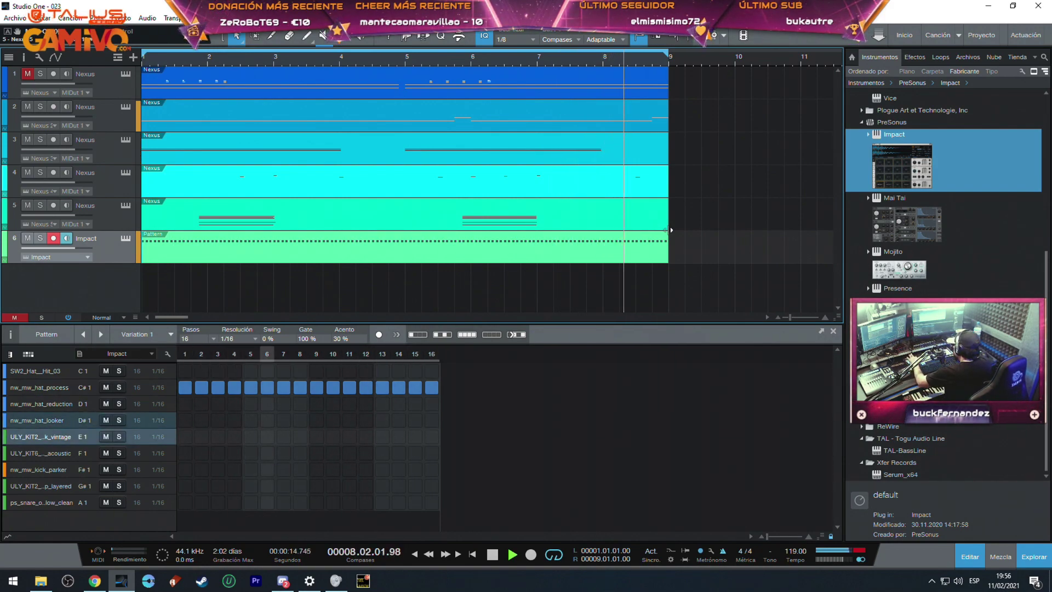
key("Down")
key("Down")
left_click(185, 469)
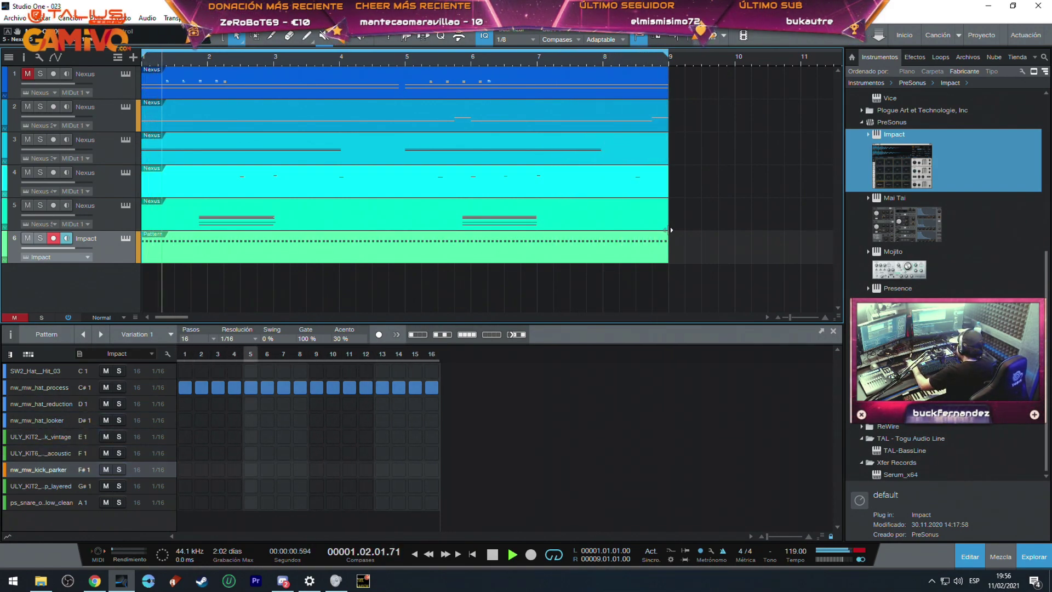
left_click(250, 470)
left_click(317, 470)
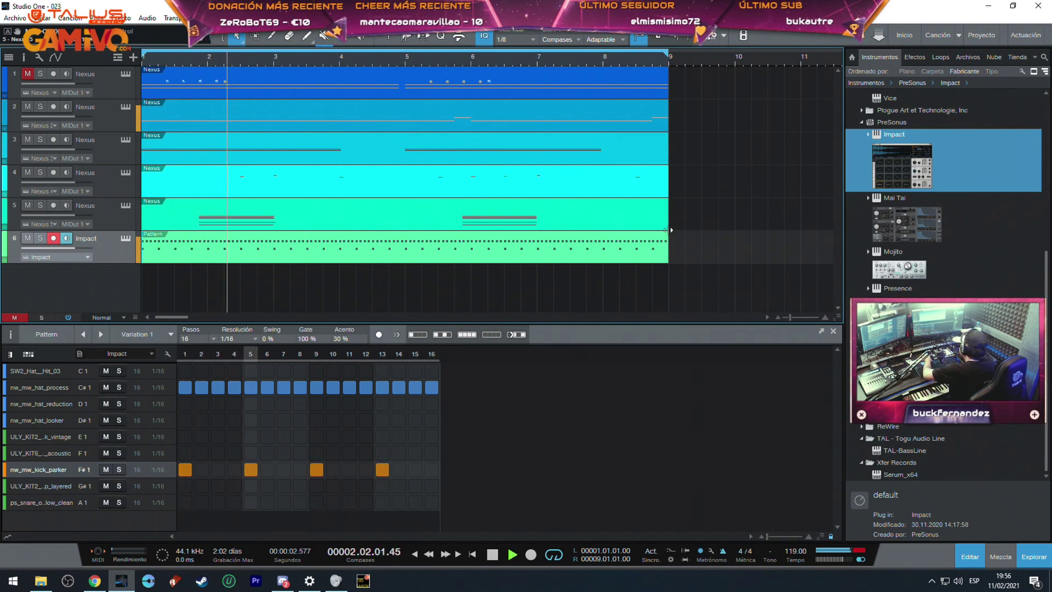
left_click(382, 469)
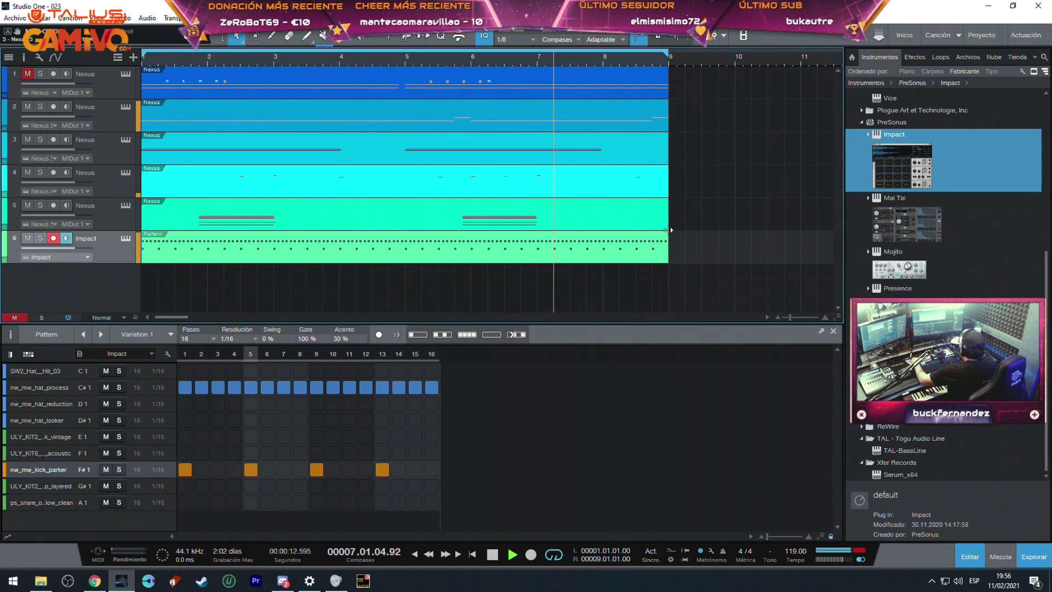
Place ps_snare low_clean hits on steps 5 and 13, remove the kick from step 5 and stop playback.
key("Down")
key("Down")
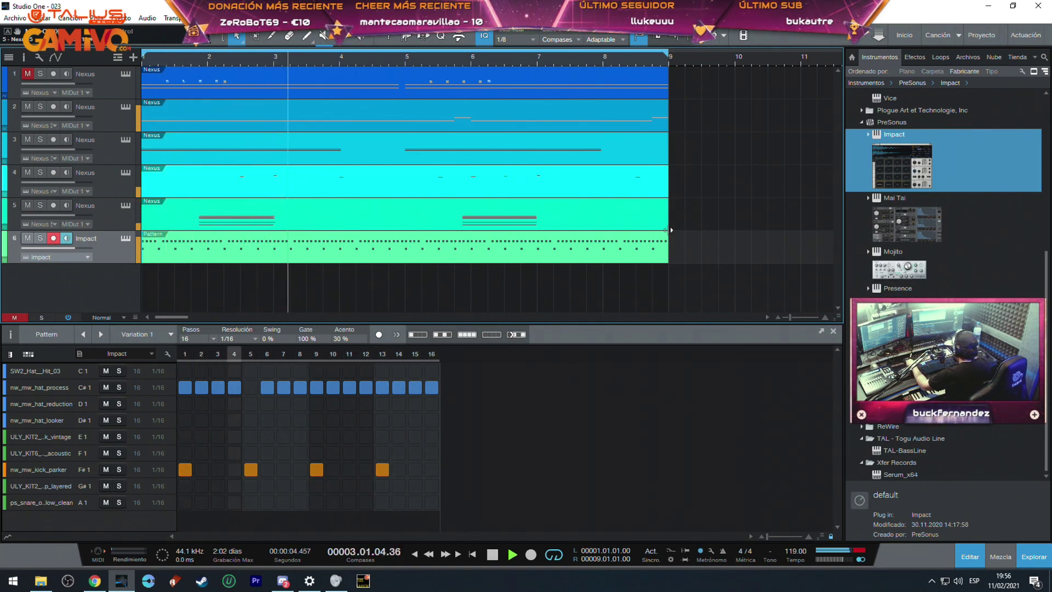
key("space")
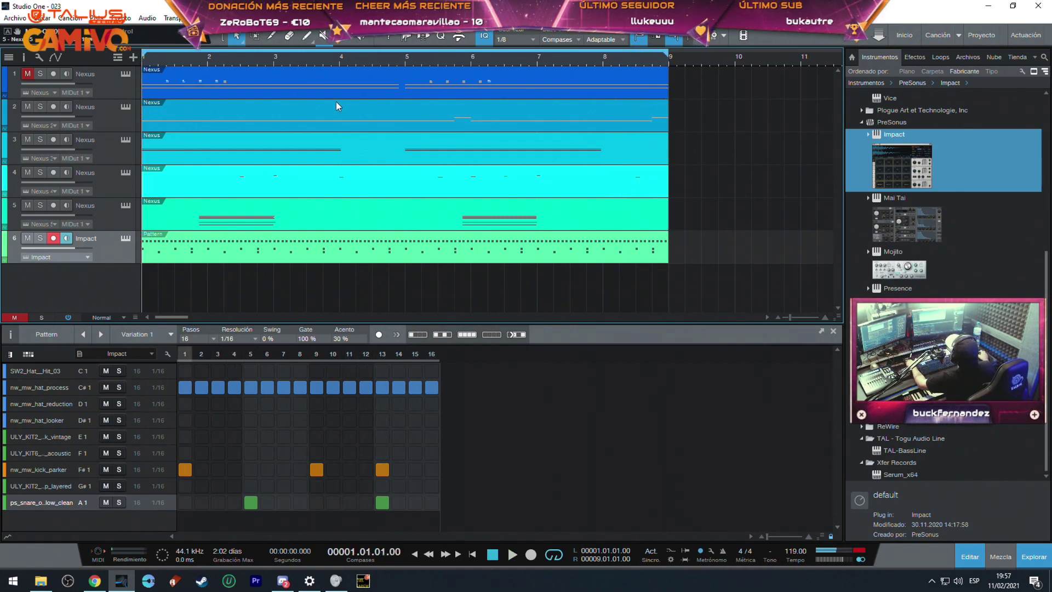
Show the mixing console and add an FX channel.
key("F3")
right_click(582, 383)
left_click(573, 409)
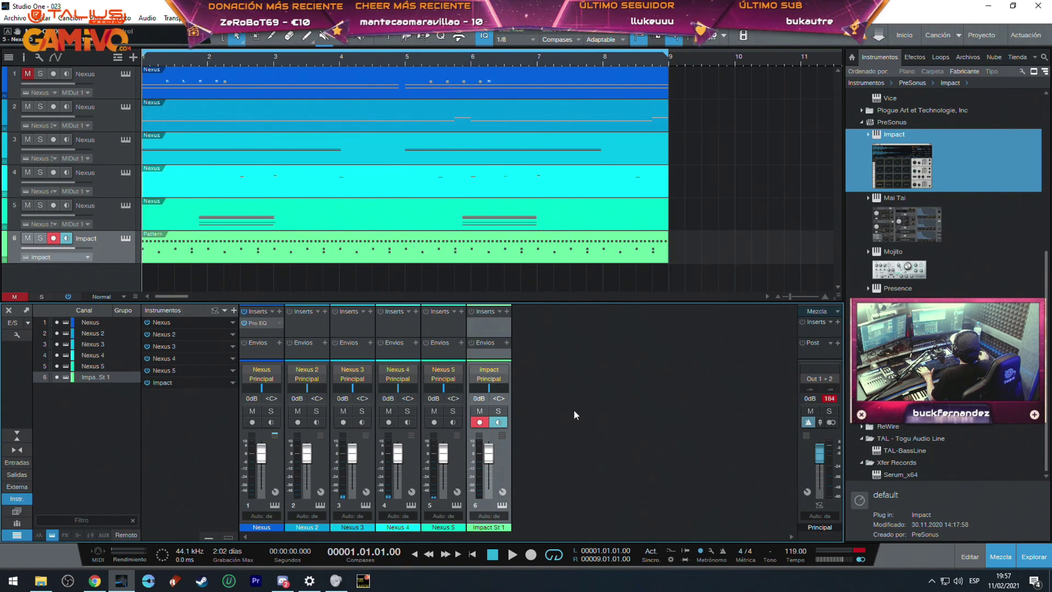
right_click(574, 405)
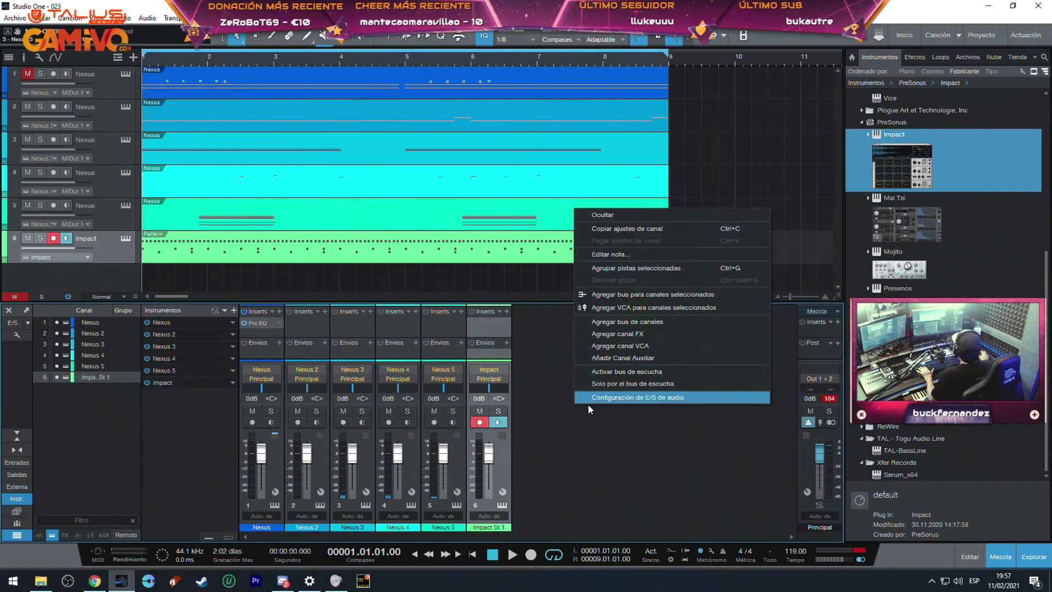
left_click(626, 333)
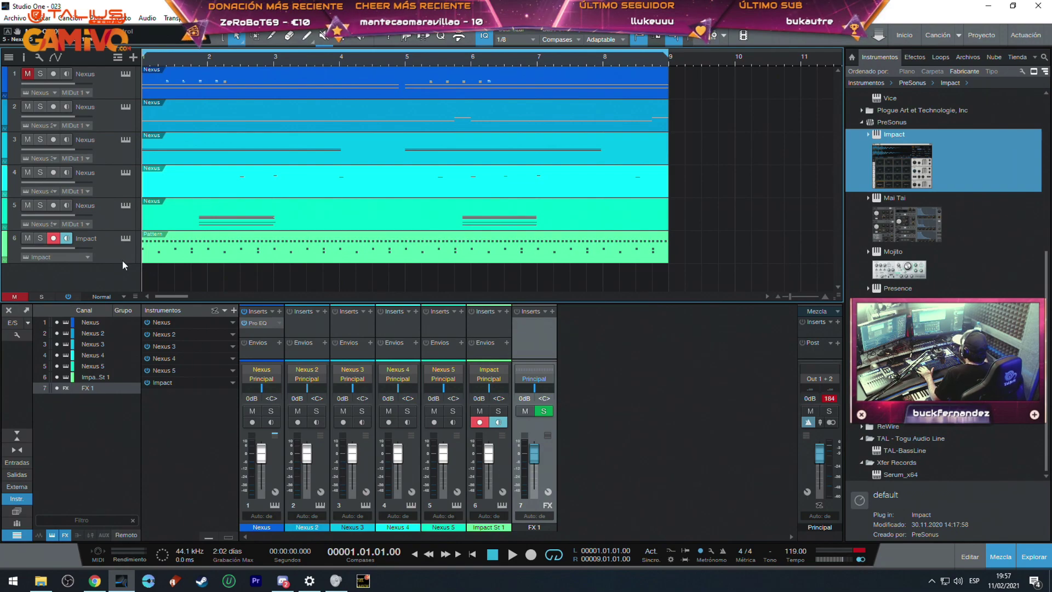
Route Impact's nw_mw_kick_parker pad to Stereo 2 and its ps_snare pad to Stereo 3 during playback, and close the instrument window.
left_click(124, 239)
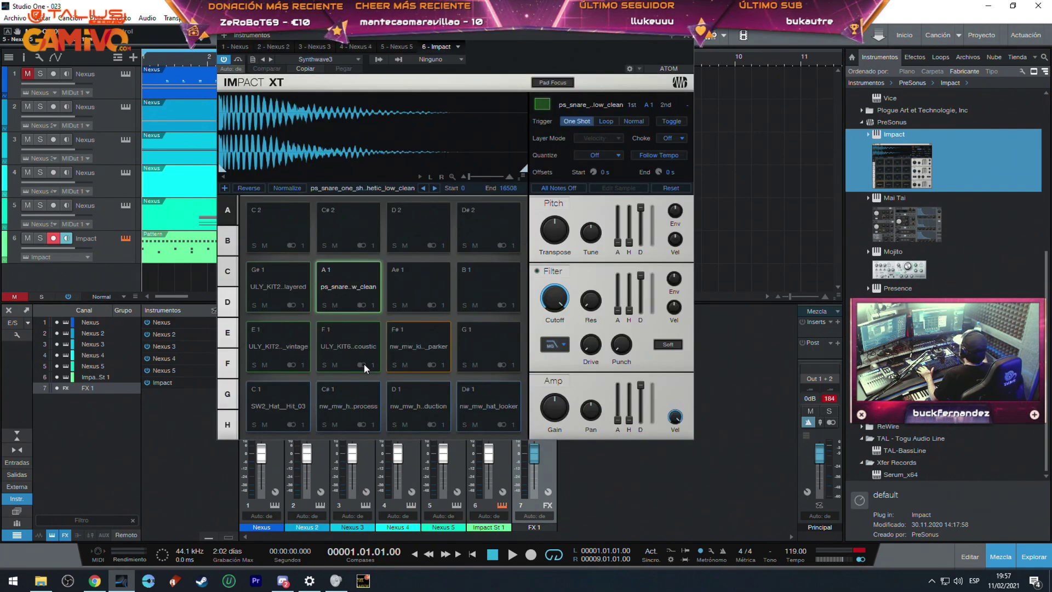
key("space")
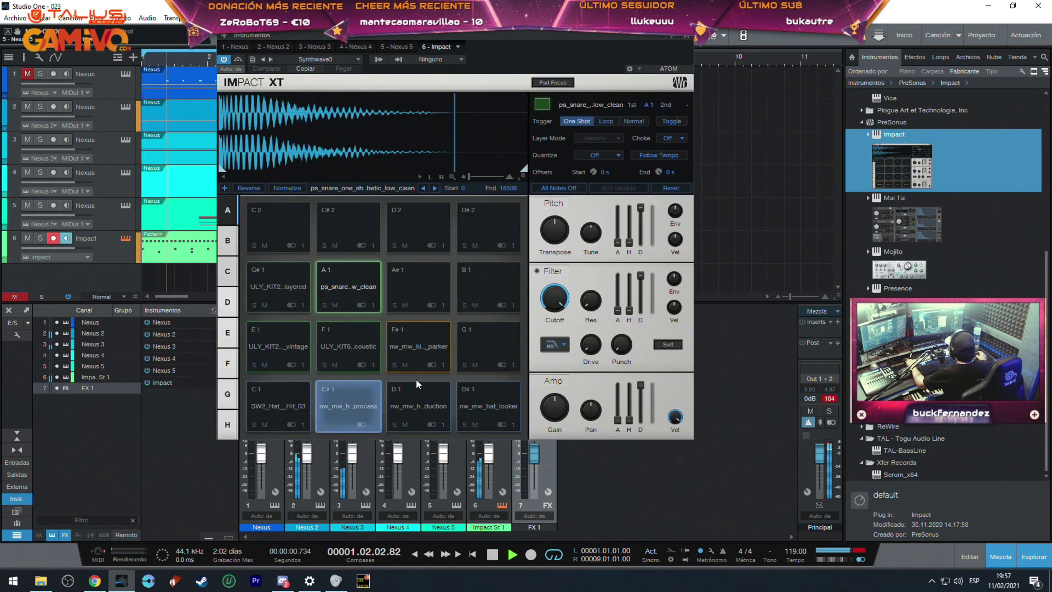
left_click(442, 364)
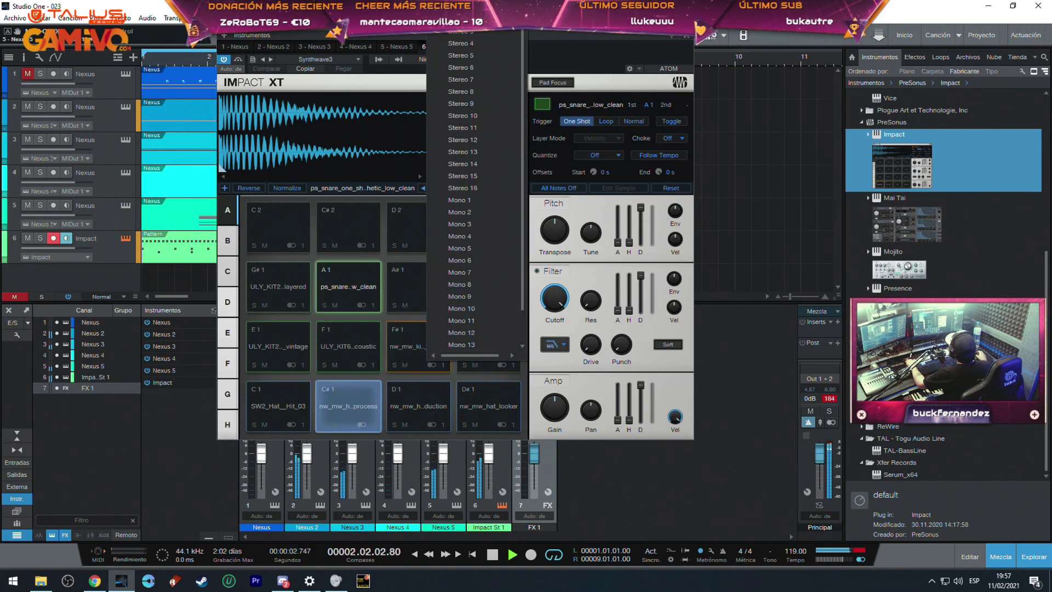
left_click(471, 196)
left_click(373, 306)
left_click(417, 36)
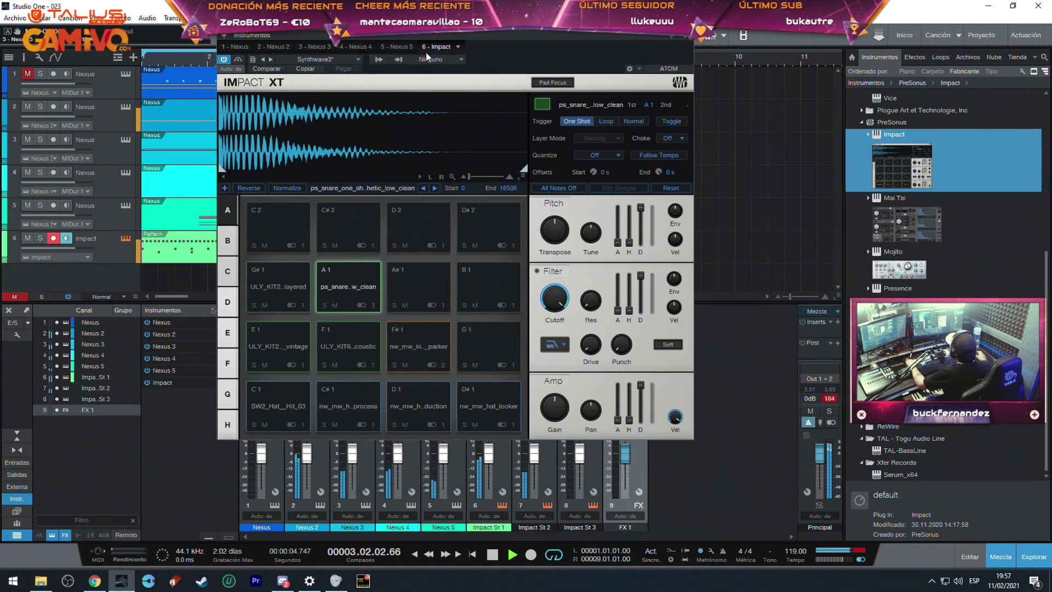
left_click(686, 43)
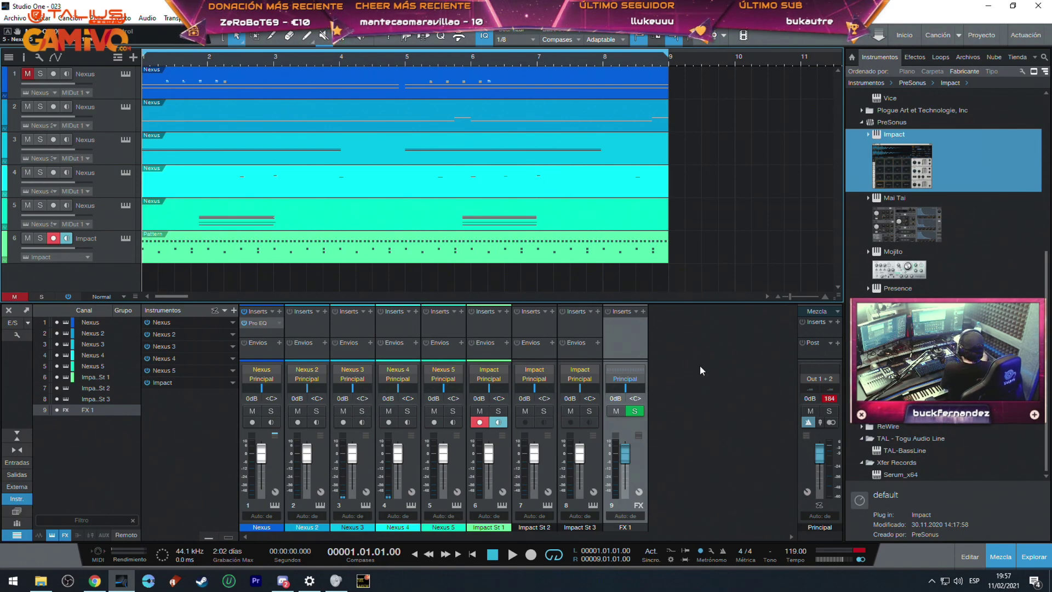
Route the Impact St 2 and Impact St 3 channel outputs to FX 1.
left_click(533, 379)
left_click(545, 402)
left_click(582, 379)
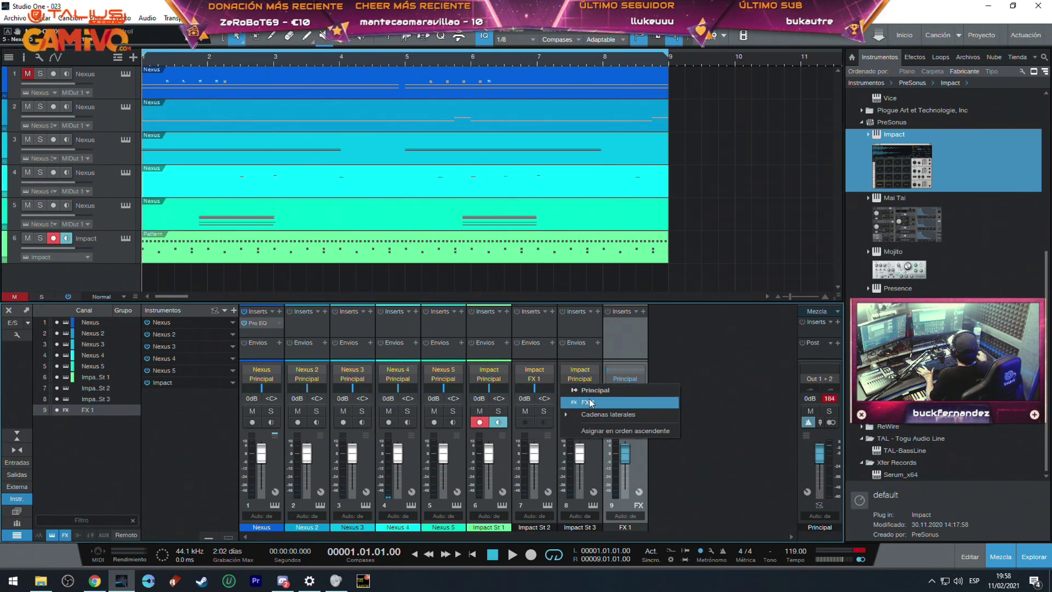
left_click(590, 402)
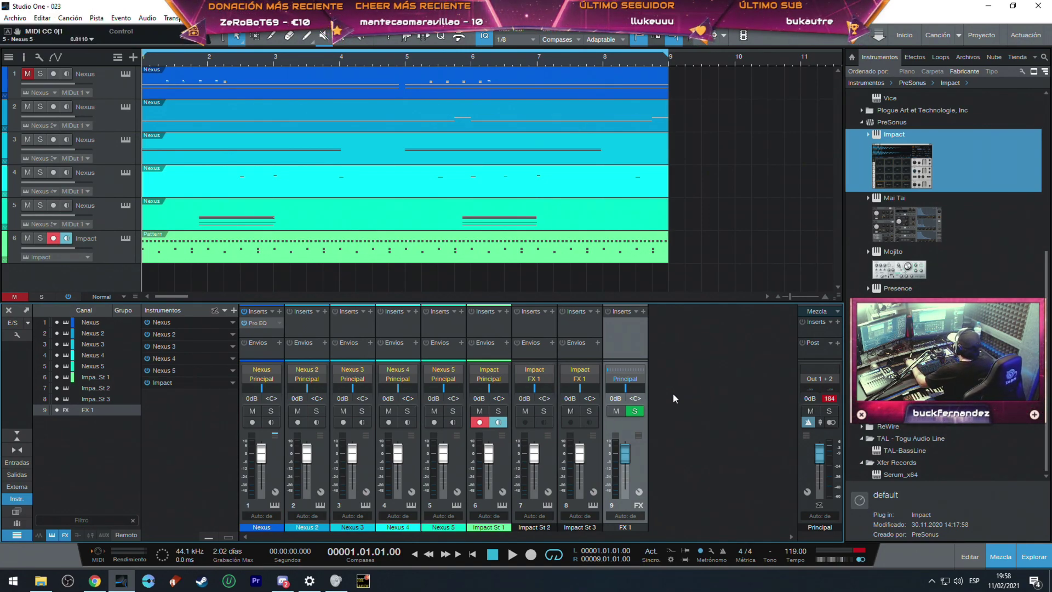
Play the song and insert the Waves RCompressor Stereo on the FX 1 channel.
key("space")
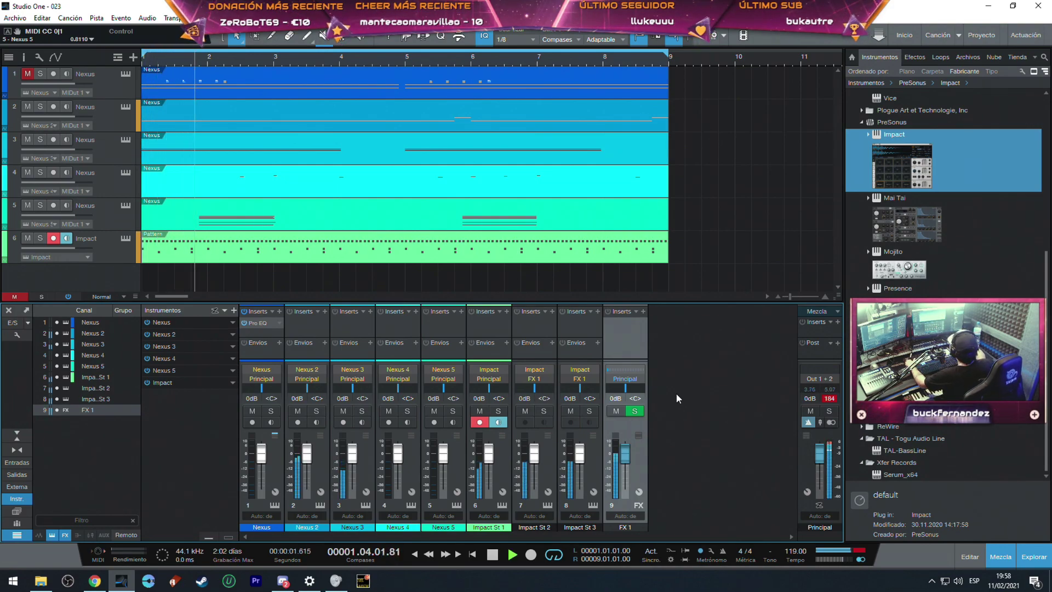
left_click(643, 311)
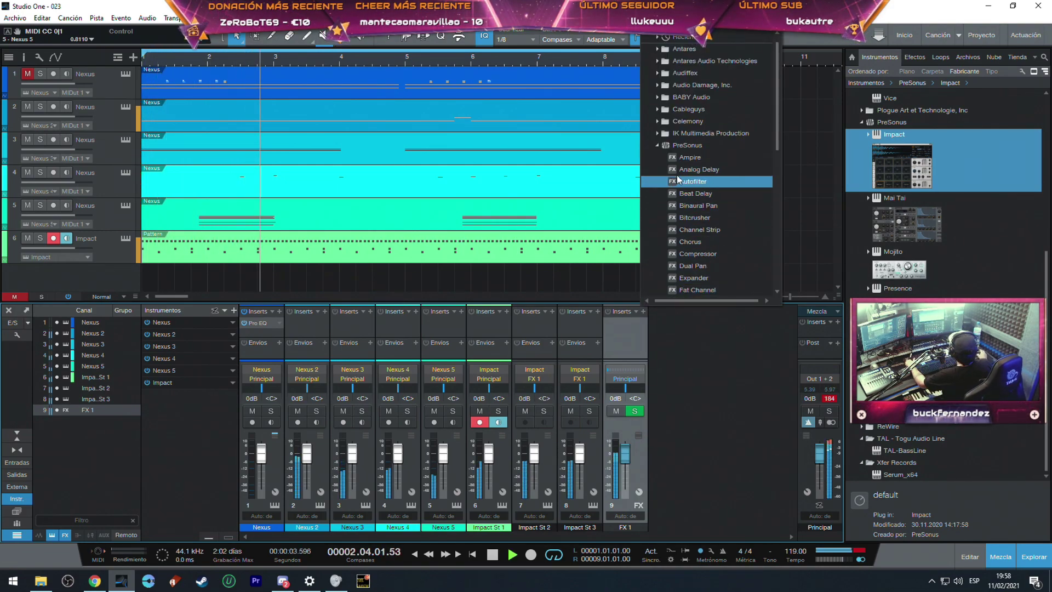
left_click(657, 145)
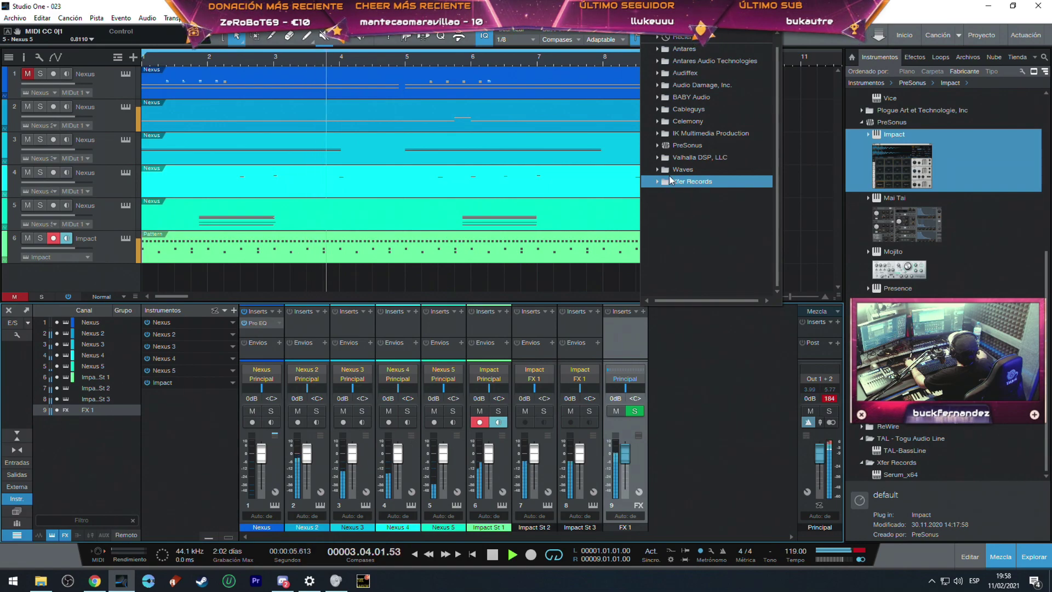
scroll(669, 176, "up", 1)
key("space")
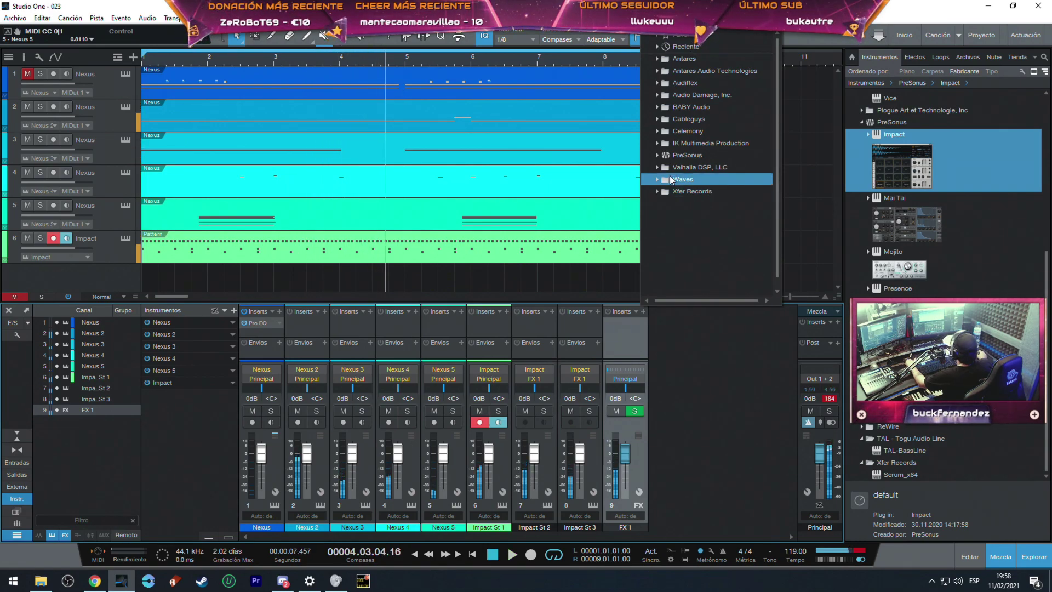
left_click(672, 179)
left_click(715, 238)
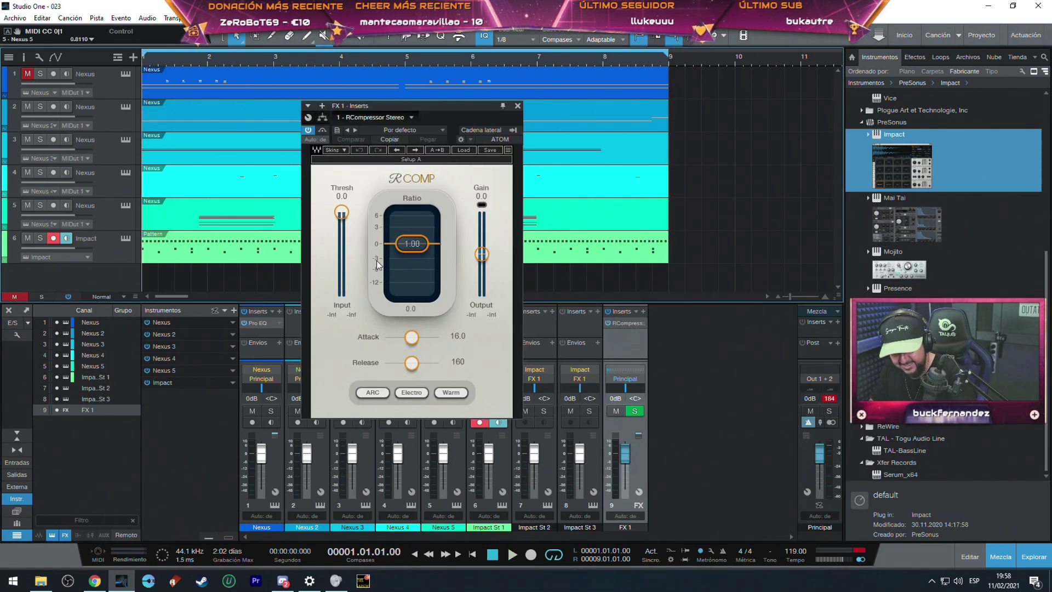
Adjust the RCompressor's threshold, ratio, attack and gain during playback, close its window and reset the main output's clip indicator.
key("space")
left_click_drag(340, 213, 341, 229)
left_click_drag(412, 244, 412, 257)
left_click_drag(411, 337, 417, 336)
mouse_move(482, 254)
left_mouse_down()
mouse_move(482, 241)
mouse_move(481, 262)
left_mouse_up()
left_click(517, 106)
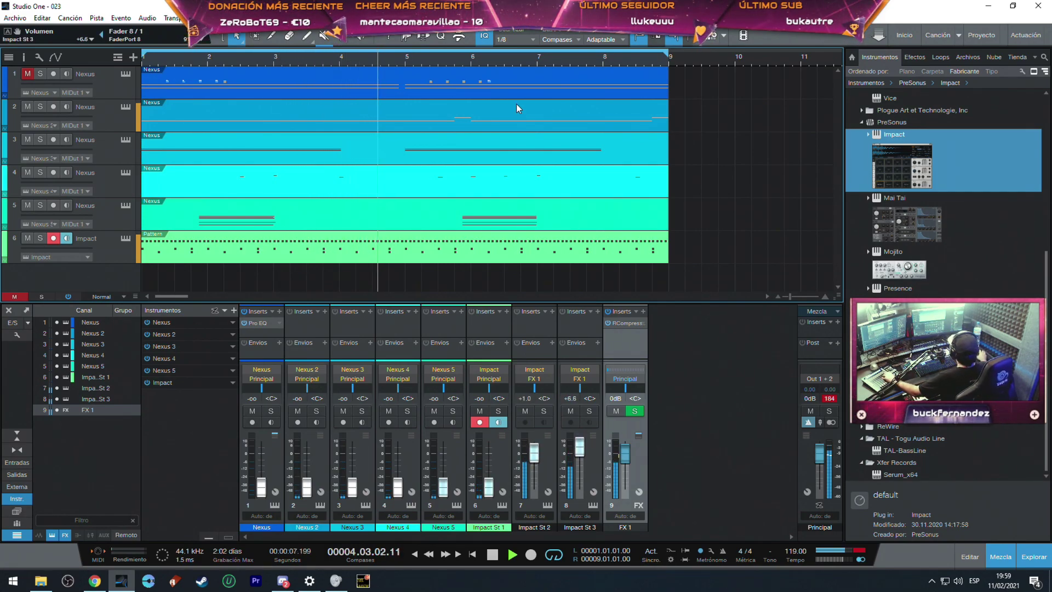
left_click(830, 398)
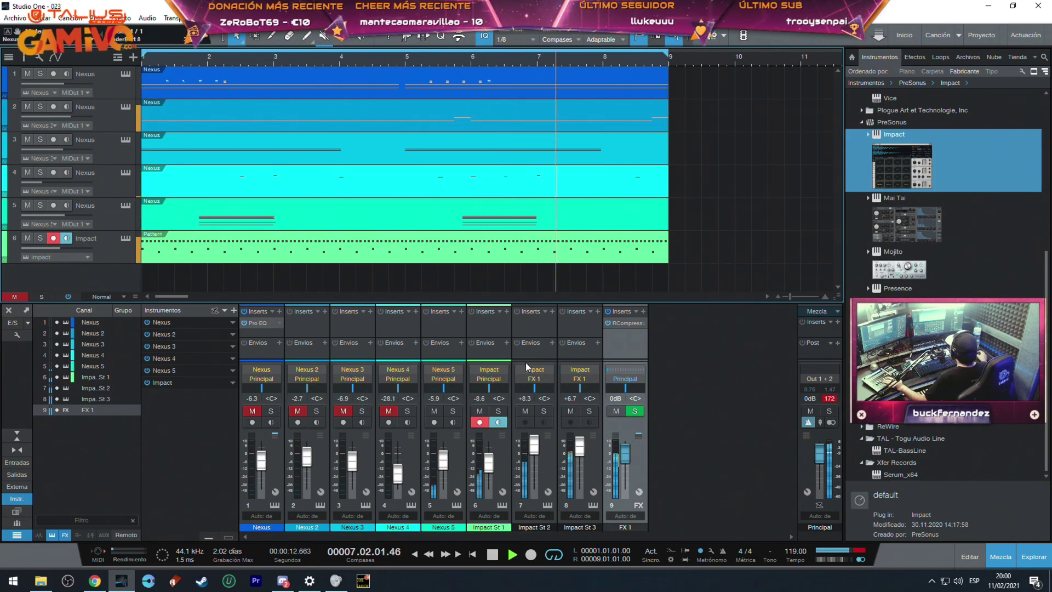
Insert the PreSonus Mixverb effect on the Impact St 3 channel.
left_click(597, 311)
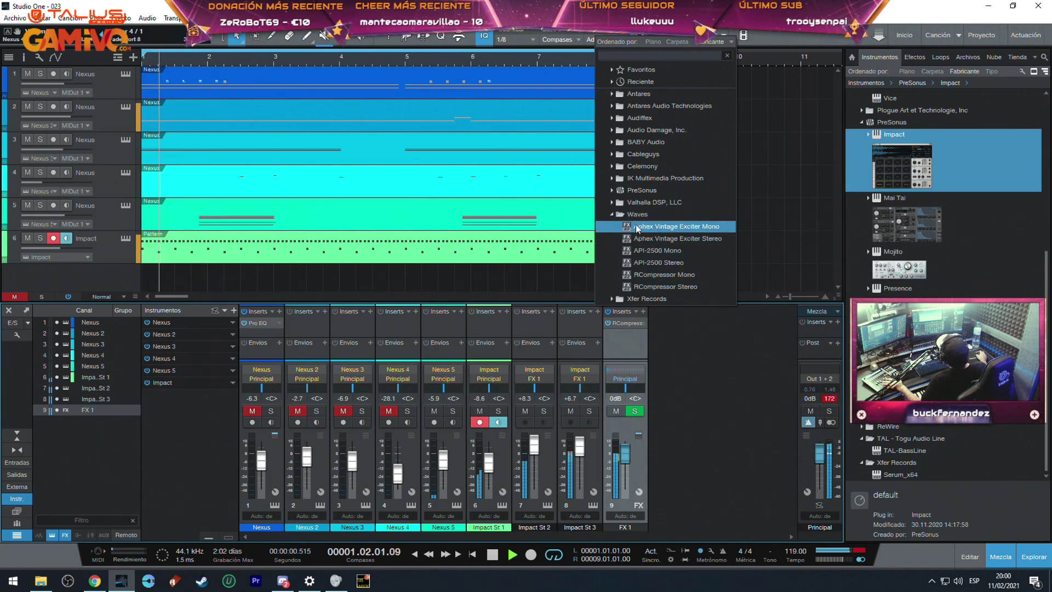
left_click(611, 191)
scroll(666, 238, "down", 6)
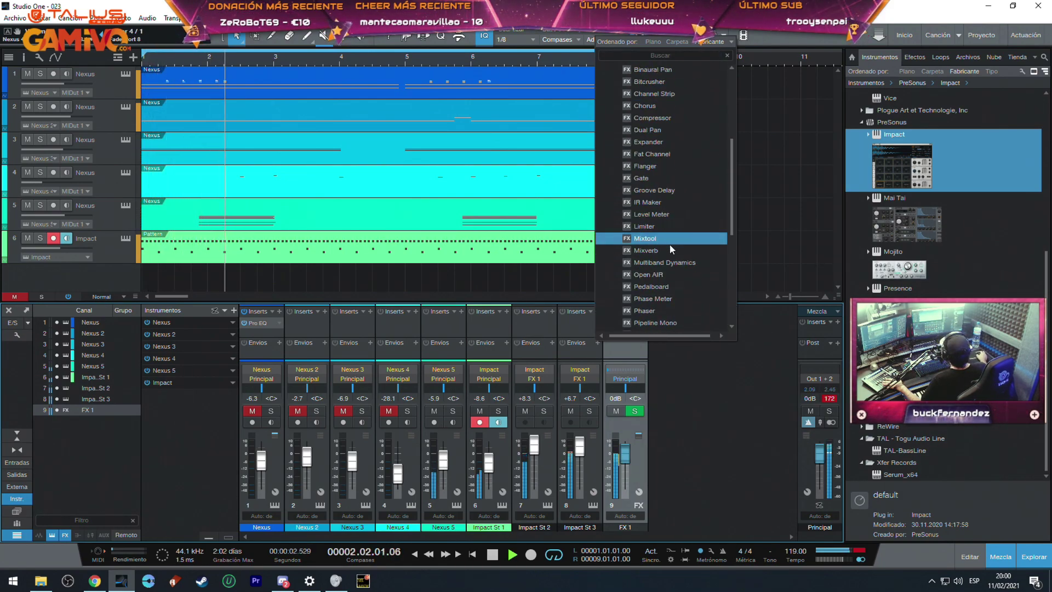
left_click(647, 202)
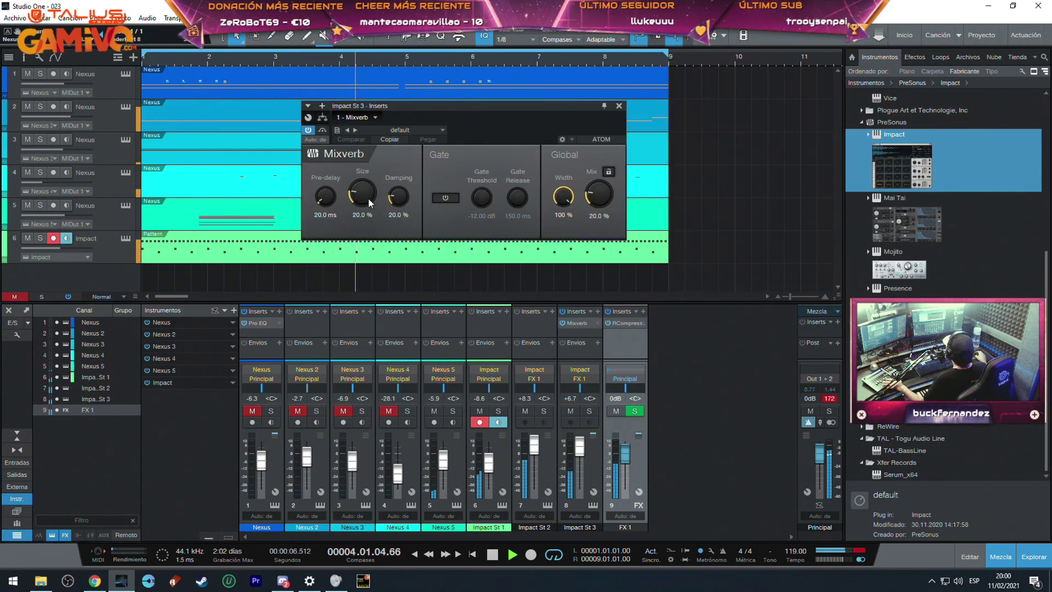
Set the Mixverb's Size to 56% and its Mix to 8% while the song plays.
left_click_drag(592, 189, 590, 170)
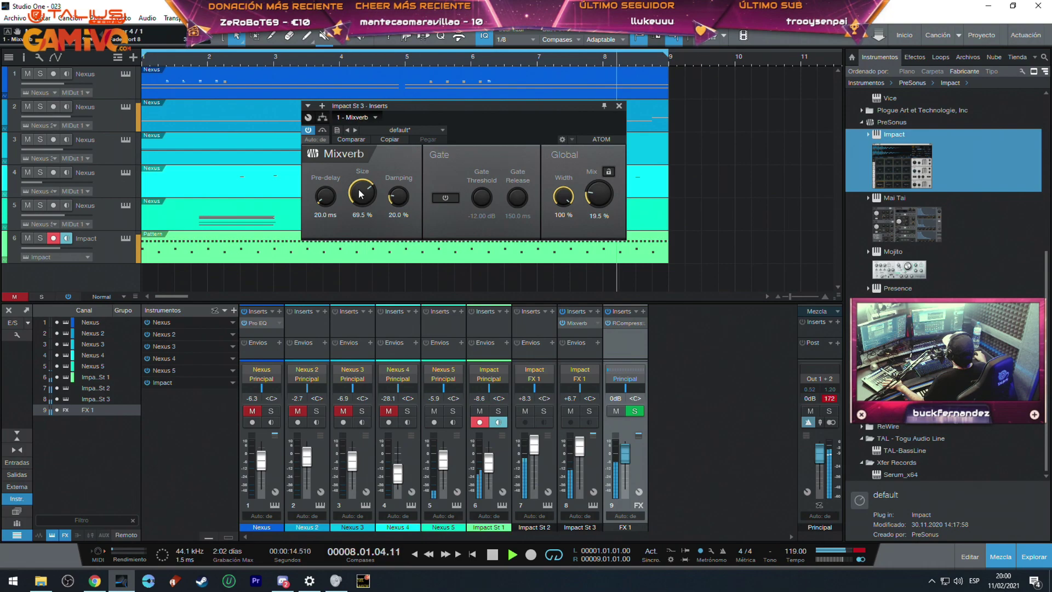
left_click_drag(352, 203, 352, 189)
left_click_drag(598, 195, 595, 207)
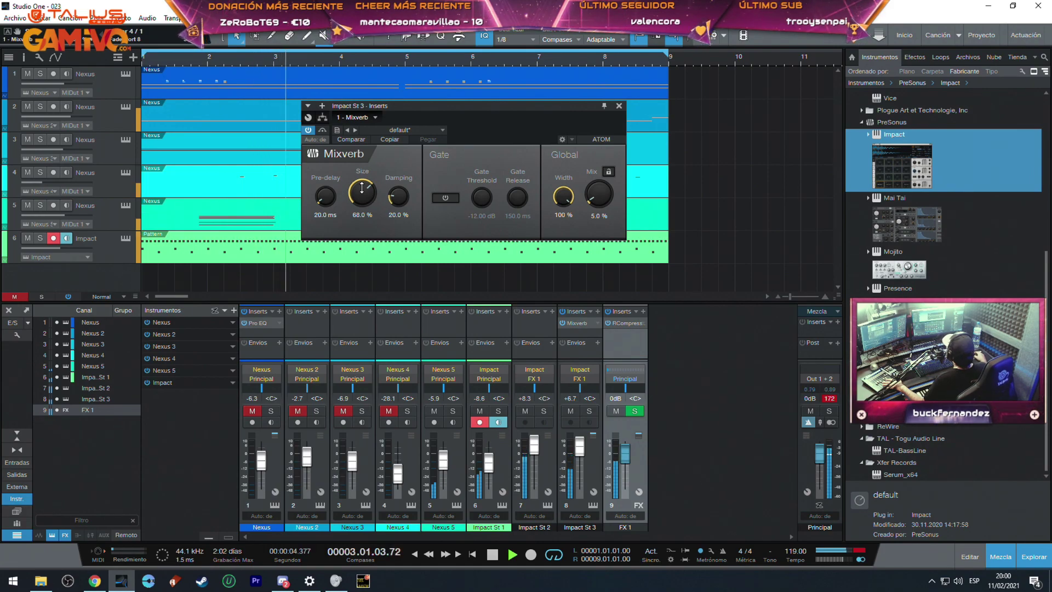
left_click_drag(585, 192, 586, 196)
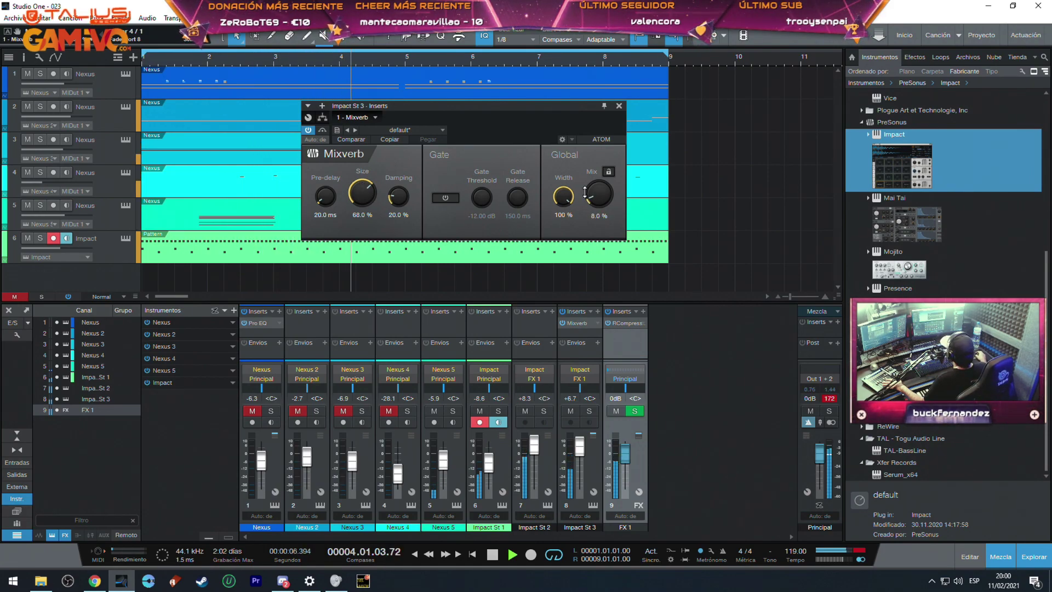
left_click_drag(356, 197, 356, 202)
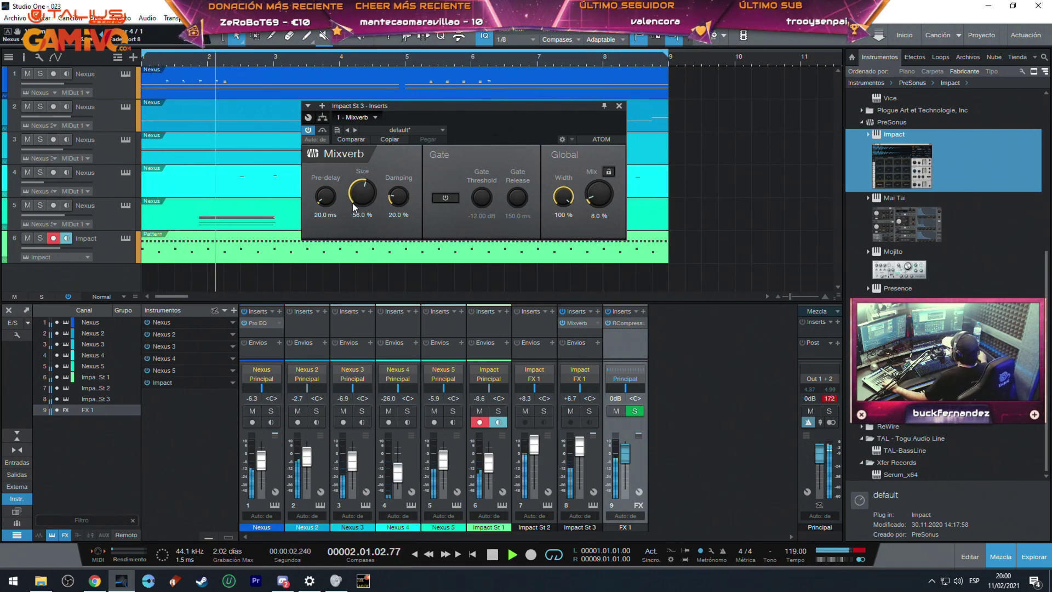
Listen to the full mix from the start, close the Mixverb window and select the Impact track.
key("space")
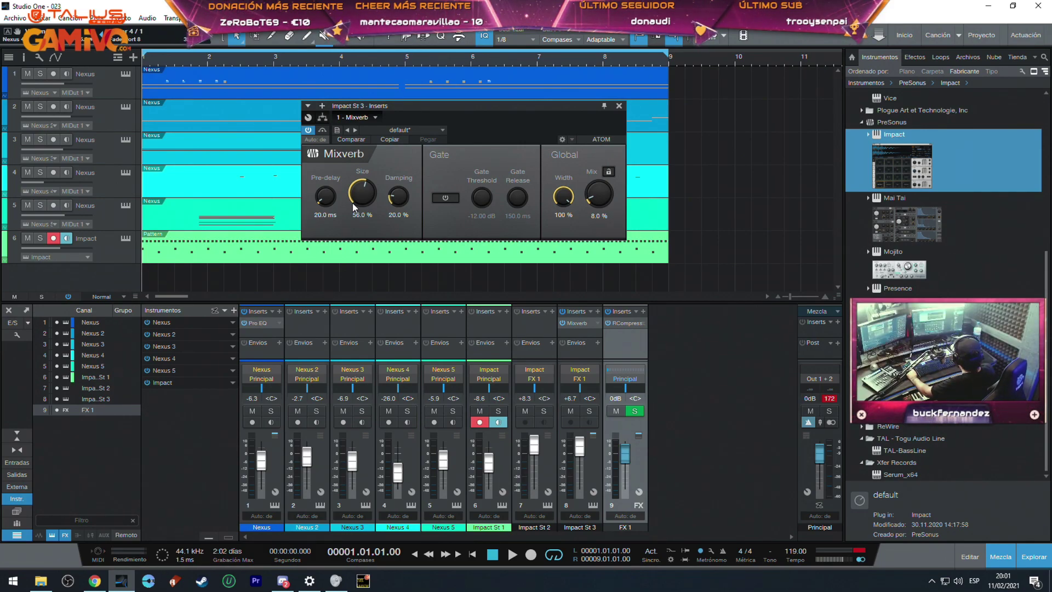
key("space")
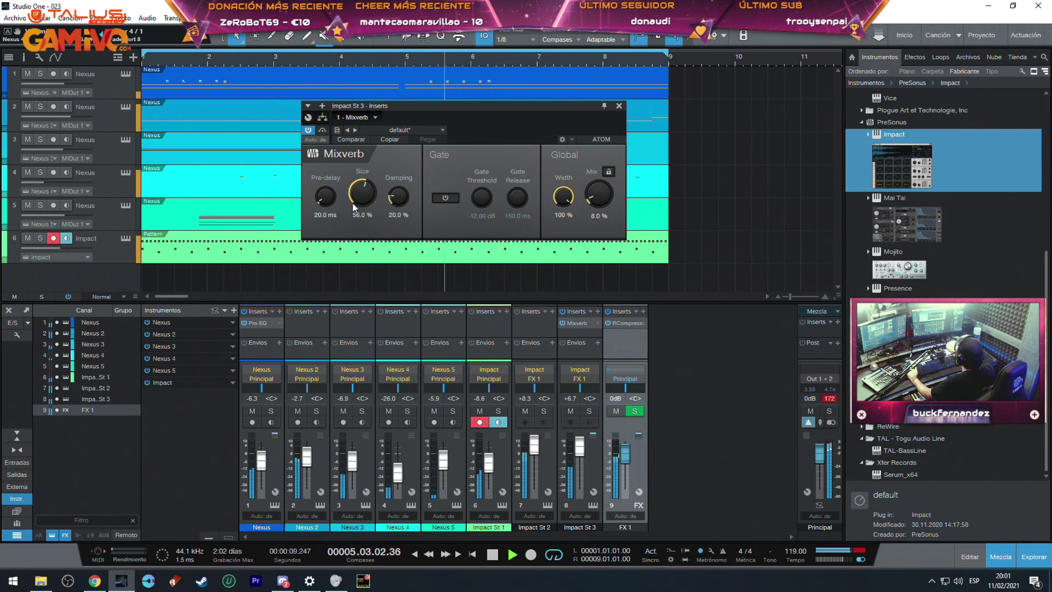
left_click(618, 105)
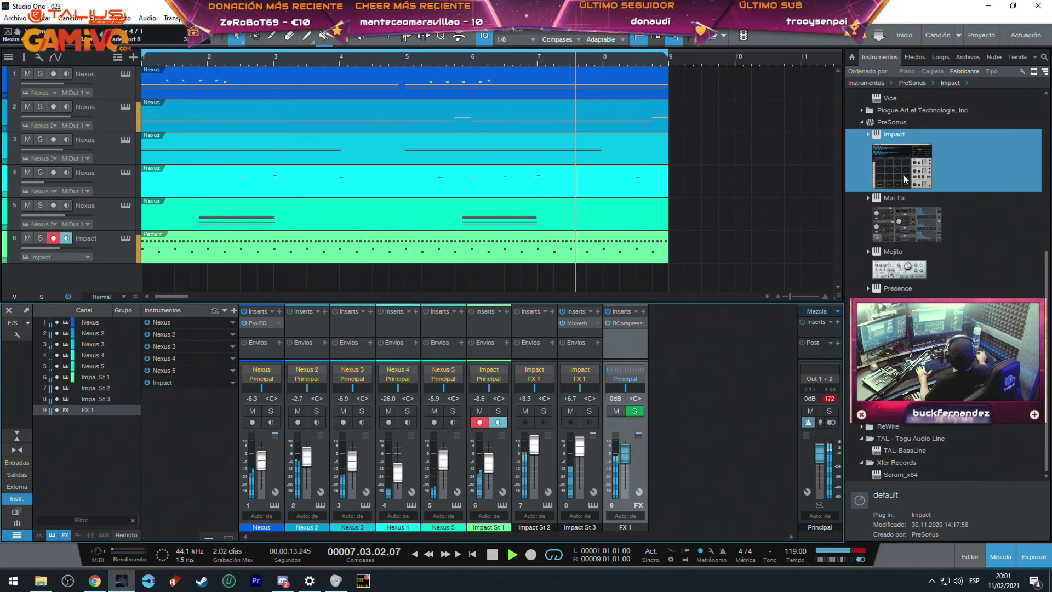
key("space")
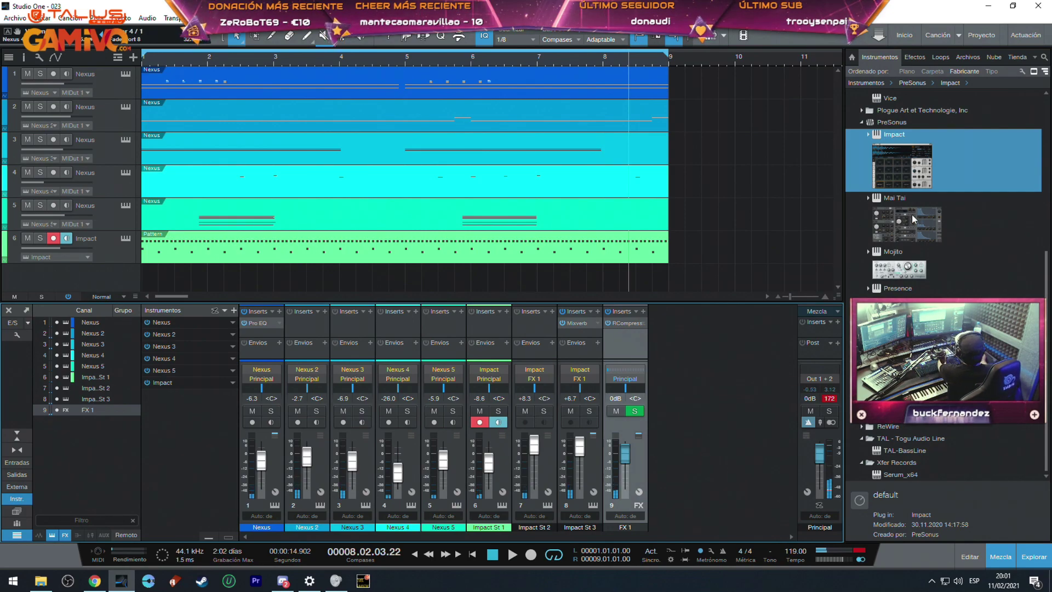
left_click(108, 258)
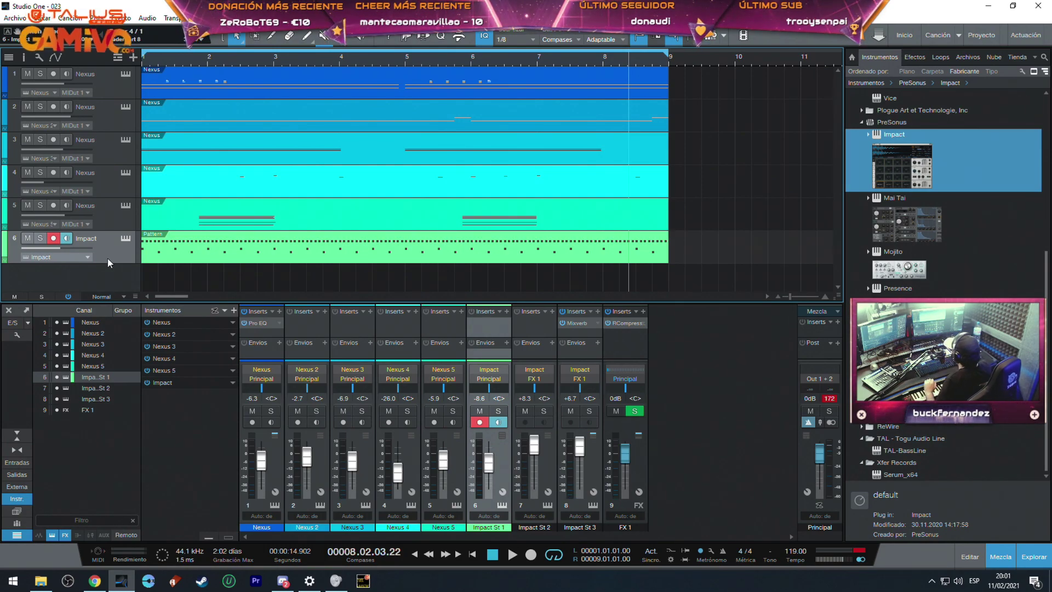
Listen to the full mix again from the start of the song.
key("comma")
key("space")
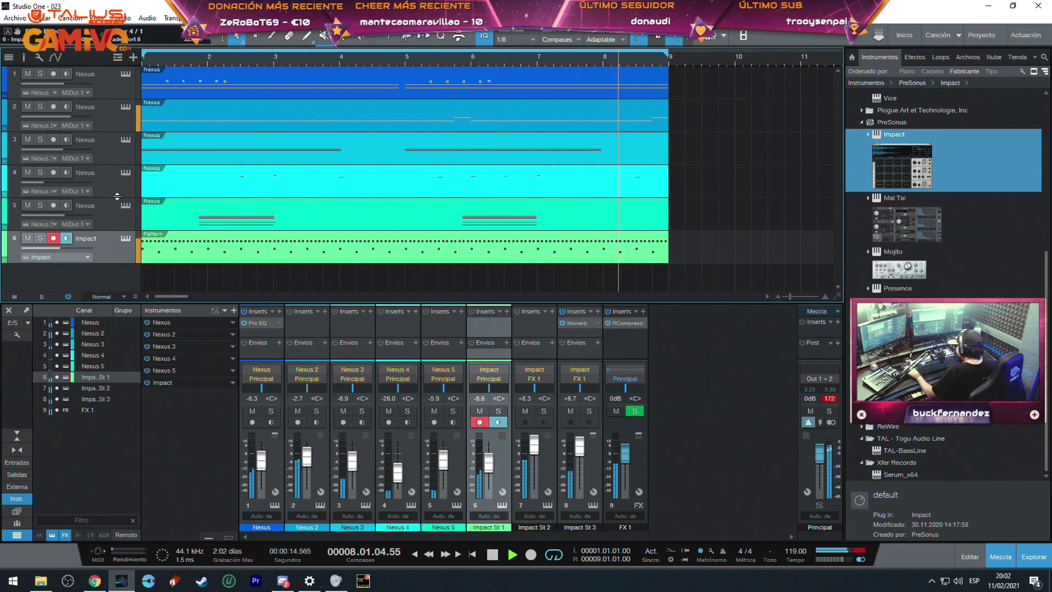
key("space")
Add another Nexus instrument from the browser as a new track below the Impact track.
key("F5")
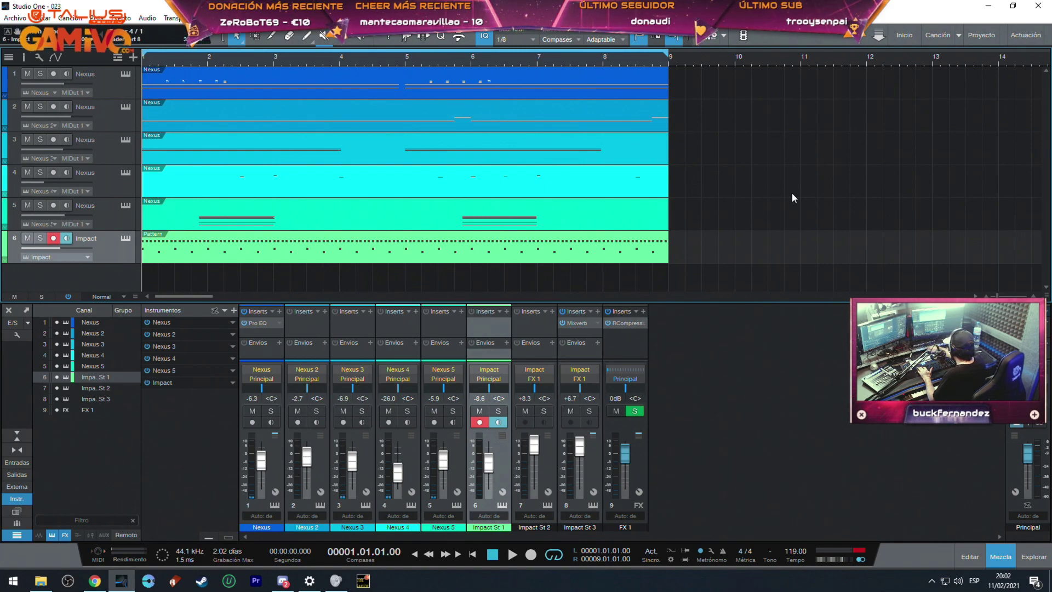
key("F5")
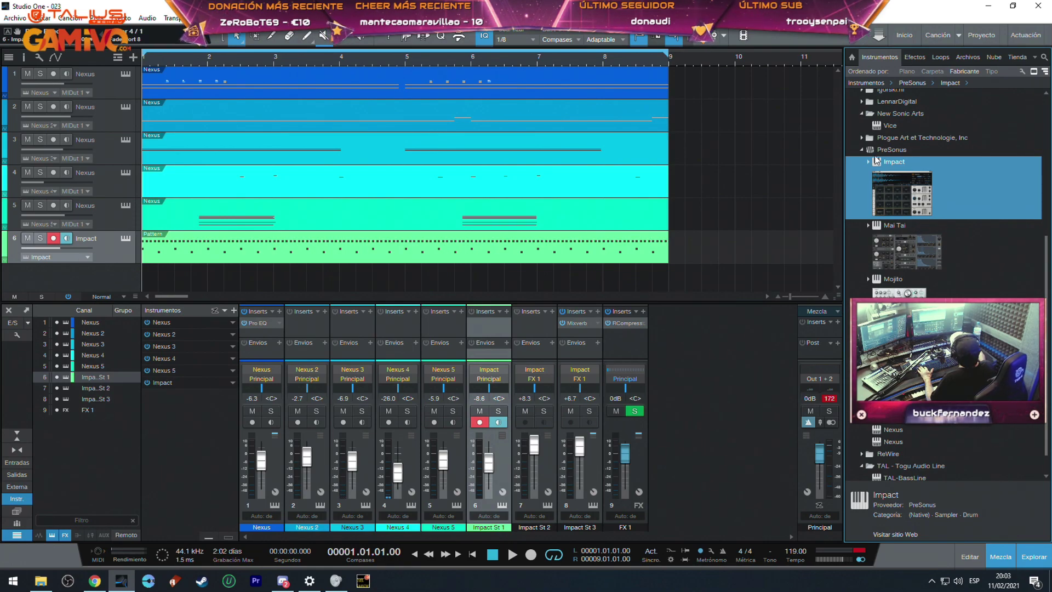
scroll(886, 166, "down", 2)
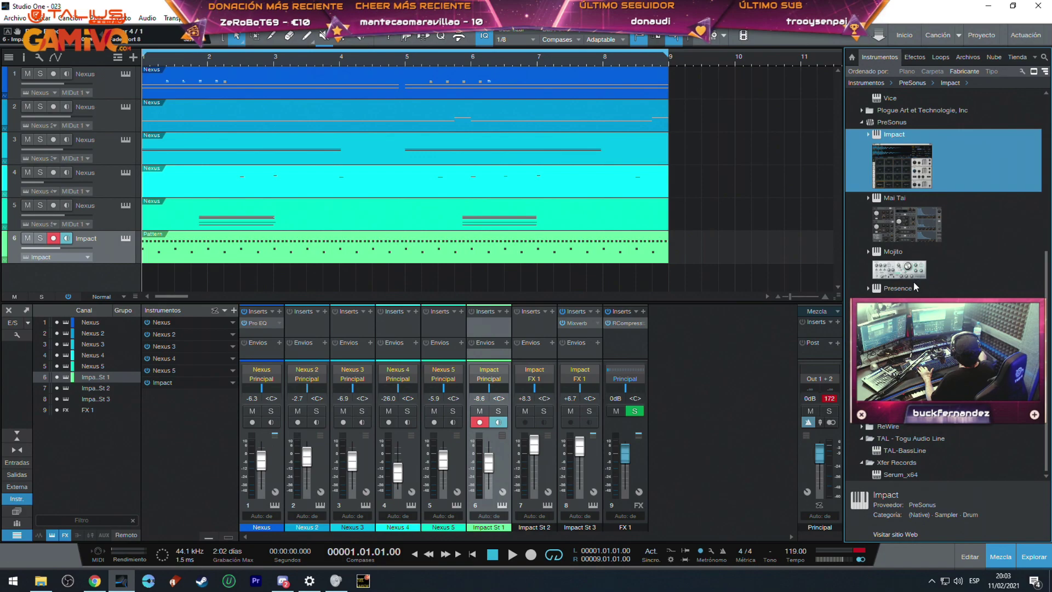
left_click_drag(904, 343, 72, 274)
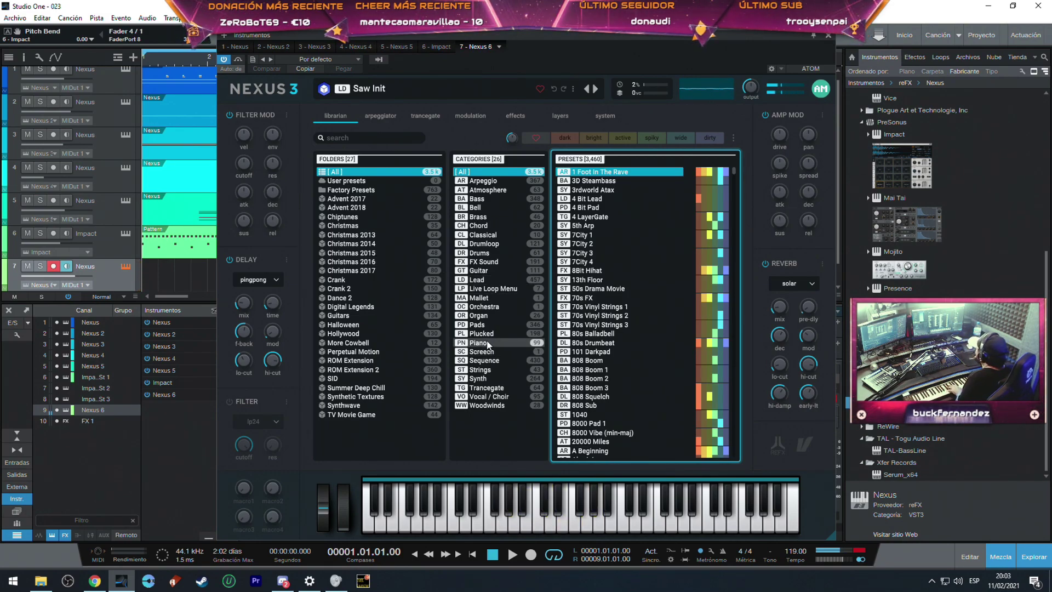
Audition presets of the Plucked category in the new Nexus instance and load the Broke preset.
left_click(479, 333)
left_click(590, 281)
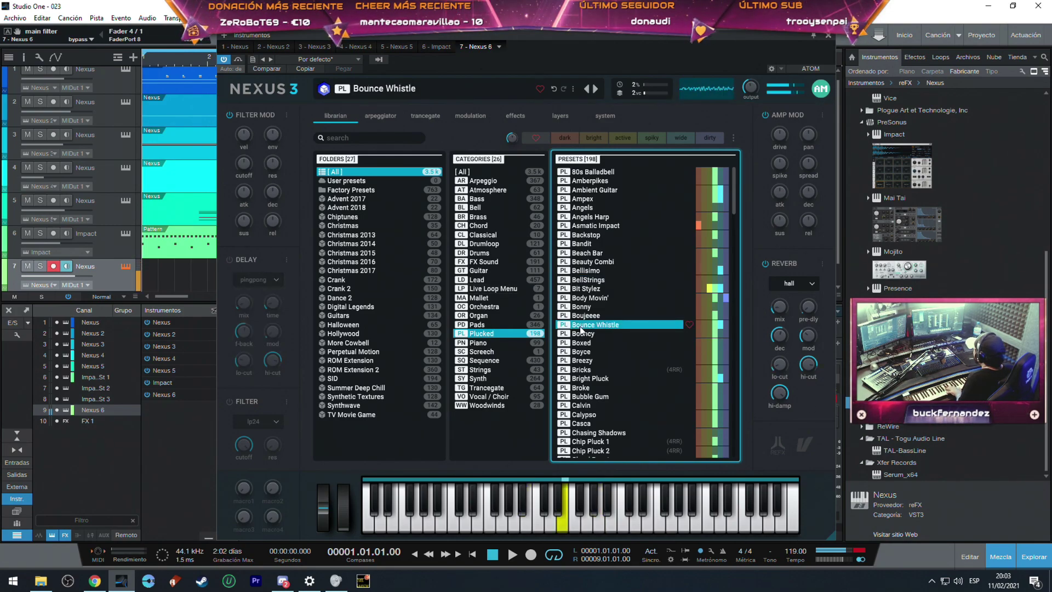
left_click(586, 354)
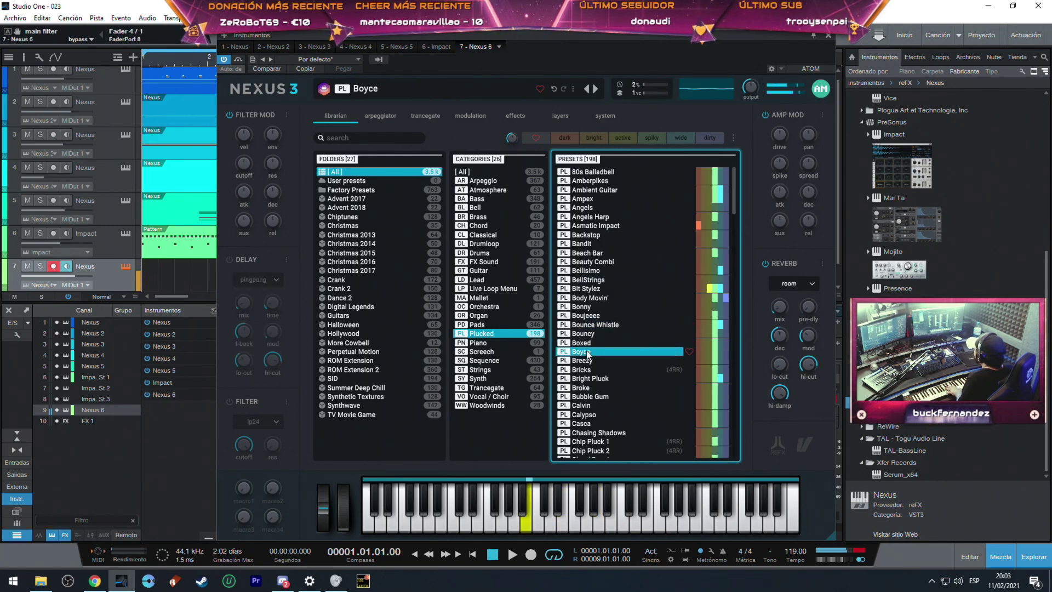
left_click(588, 370)
left_click(590, 388)
left_click(595, 379)
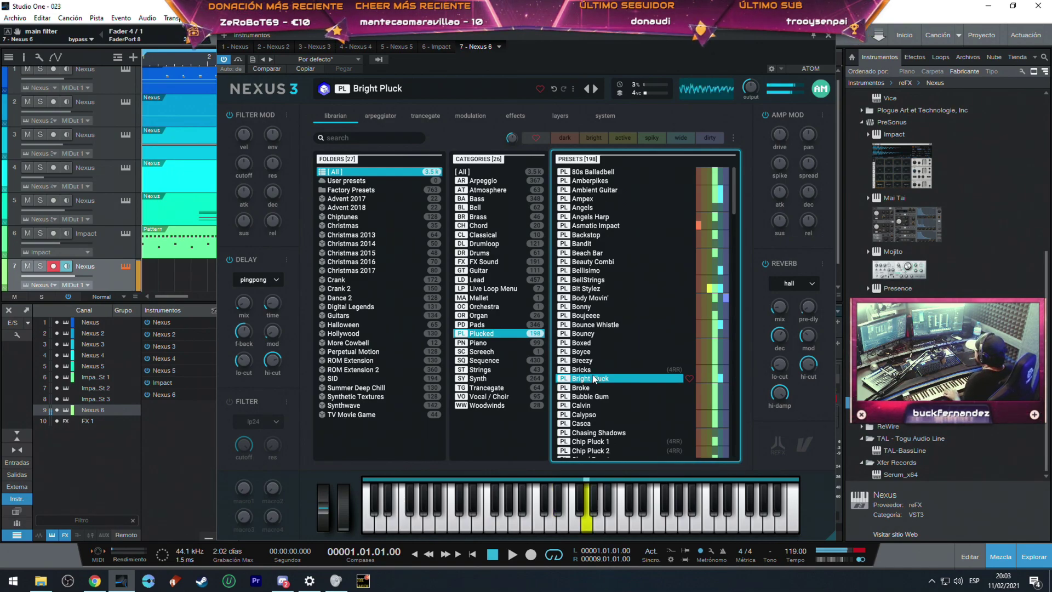
left_click(596, 387)
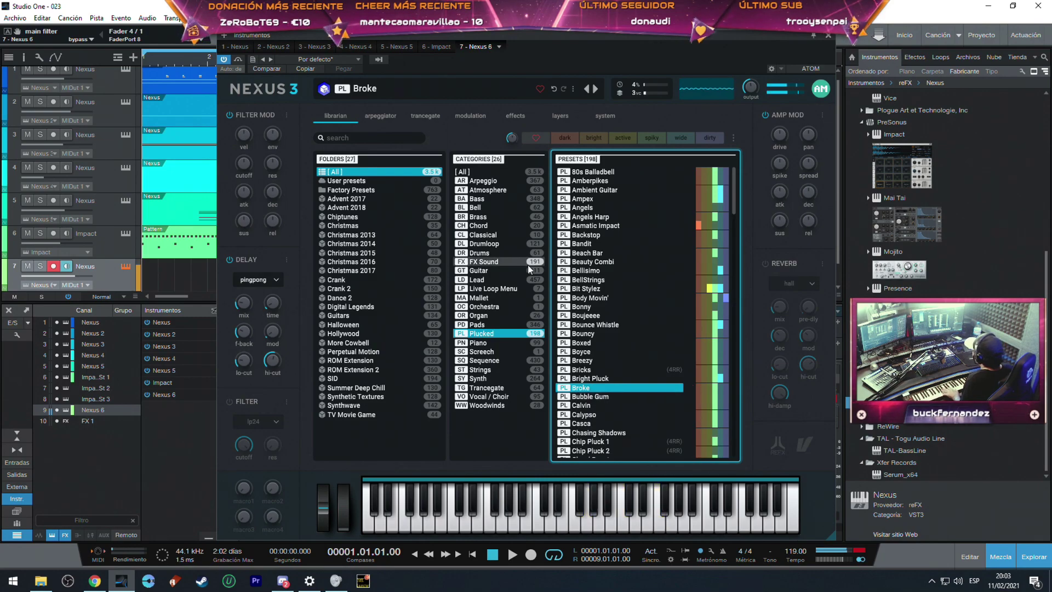
Enable the Nexus arpeggiator with 2 octaves, a speed of 1/16 and a gate of 24.
left_click(378, 114)
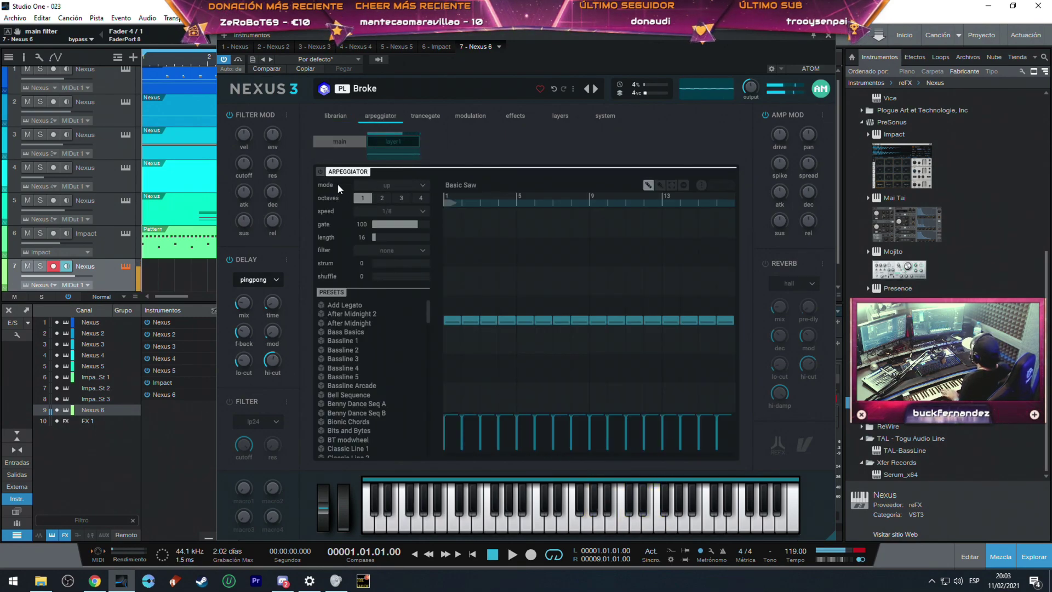
left_click(320, 172)
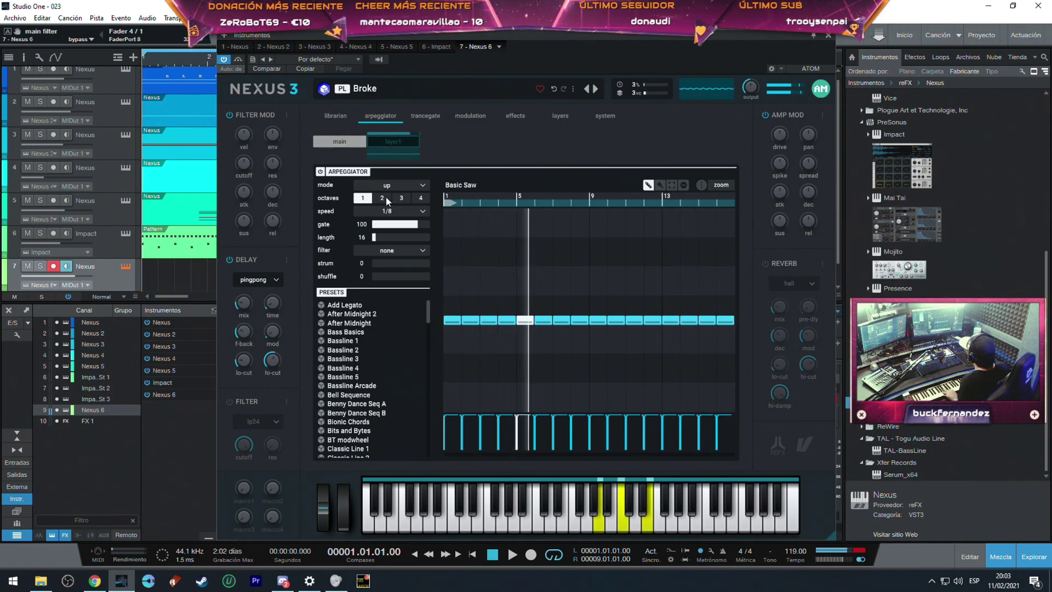
left_click(385, 198)
left_click(399, 211)
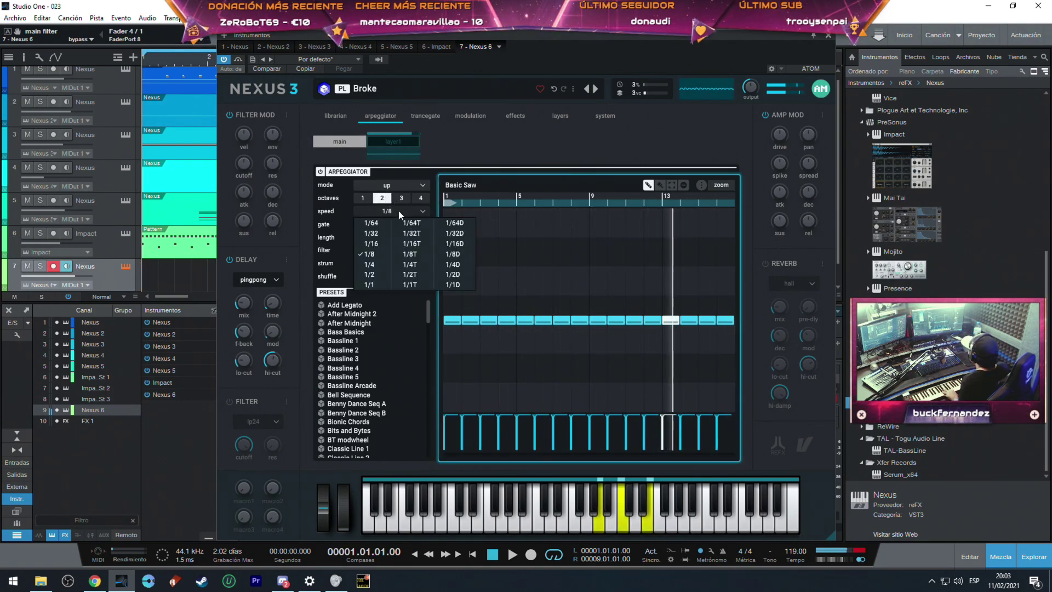
left_click(379, 243)
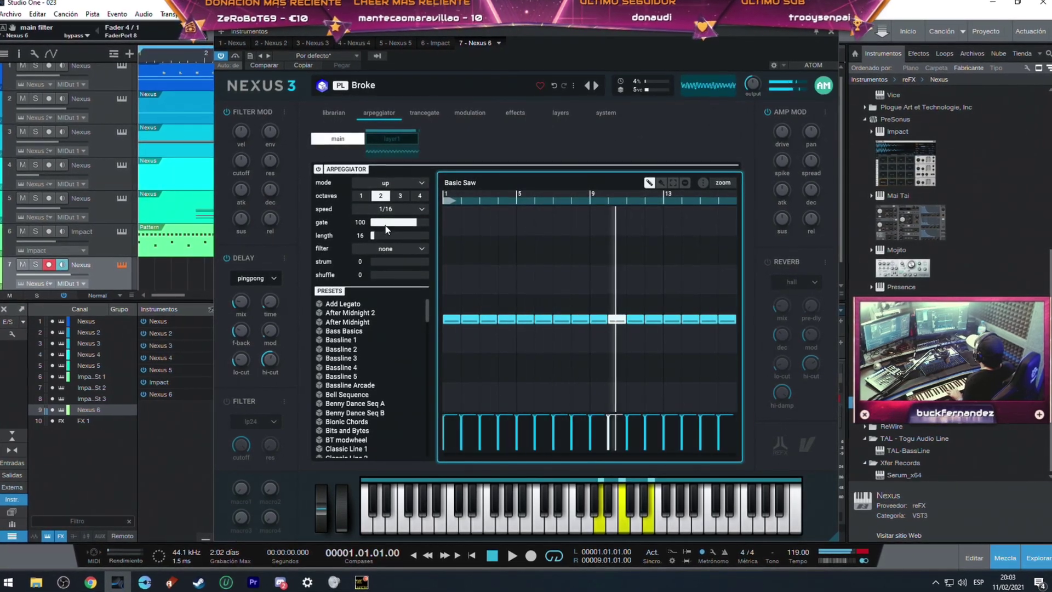
left_click_drag(393, 218, 377, 232)
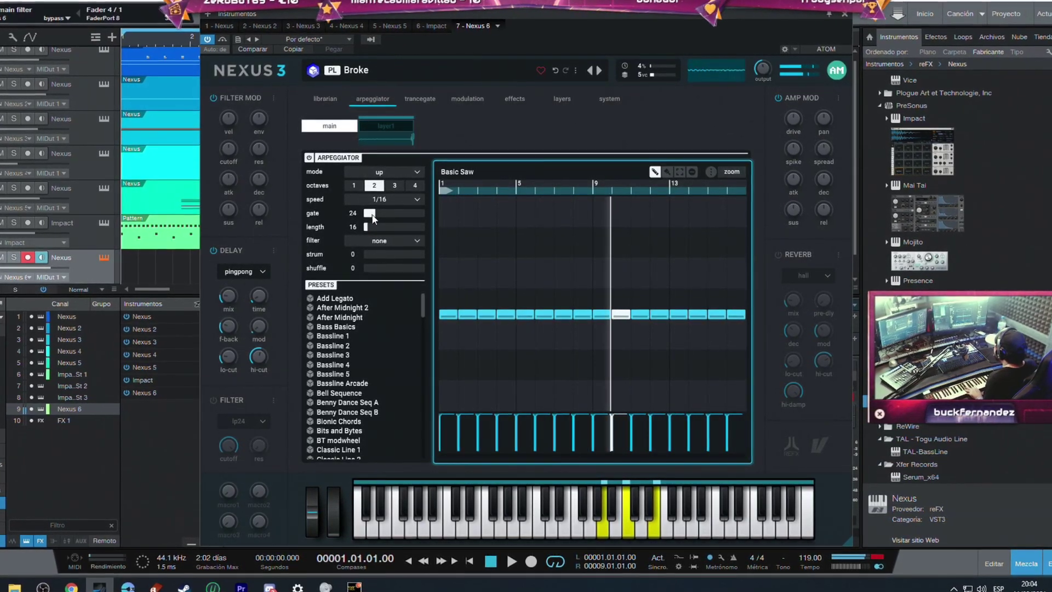
Try the arpeggiator with 3 and 4 octaves and the lowest and highest filters, returning to 2 octaves and no filter.
left_click(392, 185)
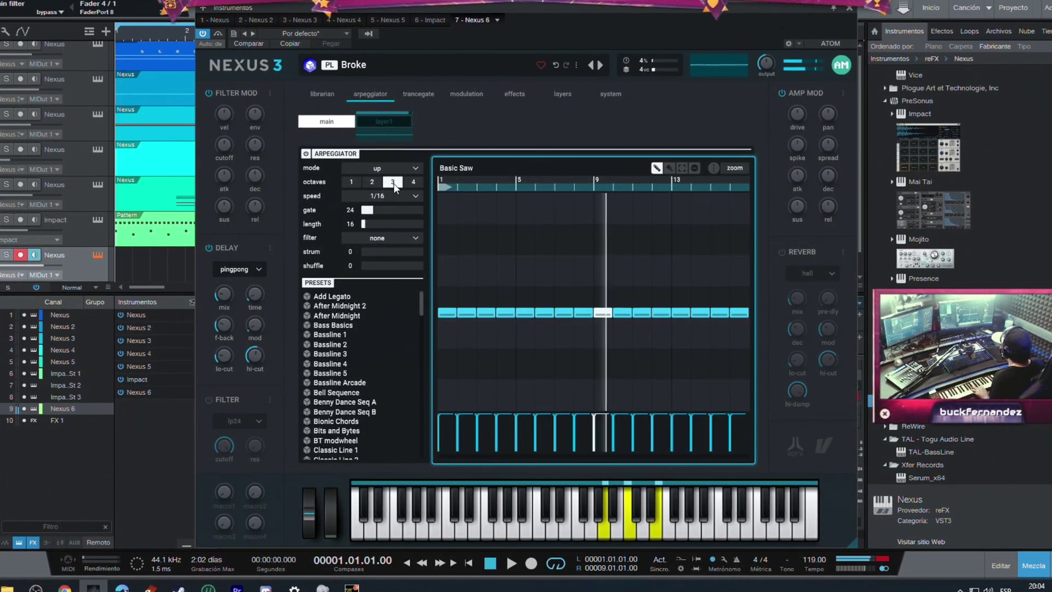
left_click(396, 235)
left_click(368, 262)
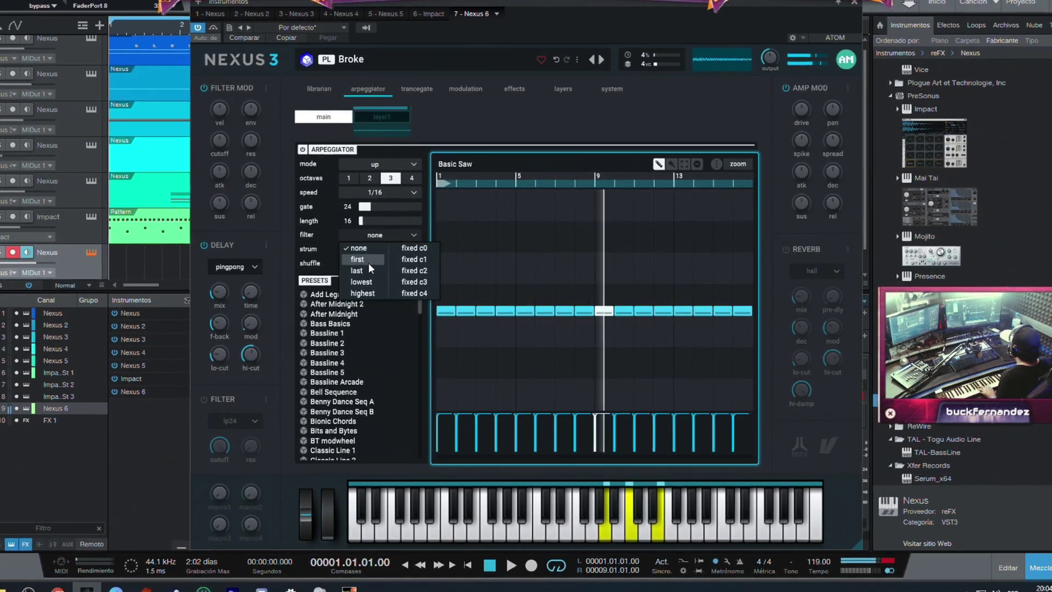
left_click(403, 234)
left_click(382, 241)
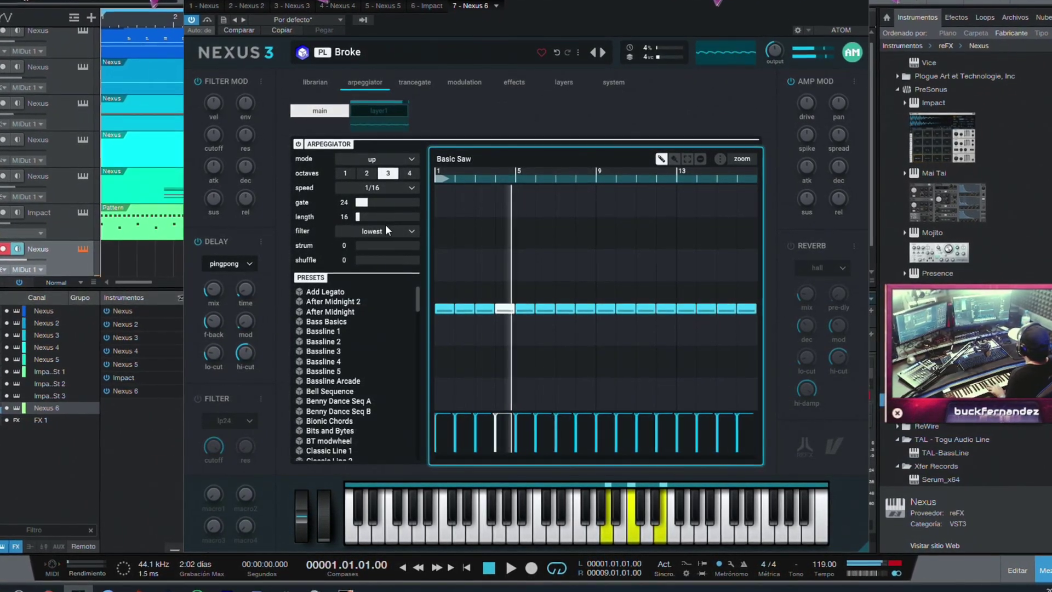
left_click(385, 230)
left_click(367, 278)
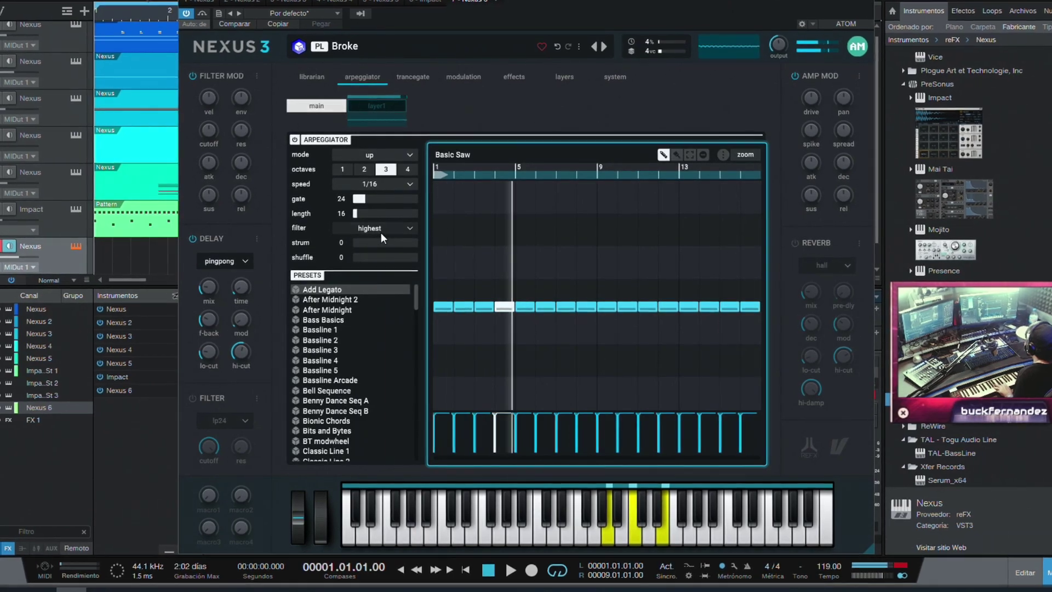
left_click(381, 232)
left_click(365, 241)
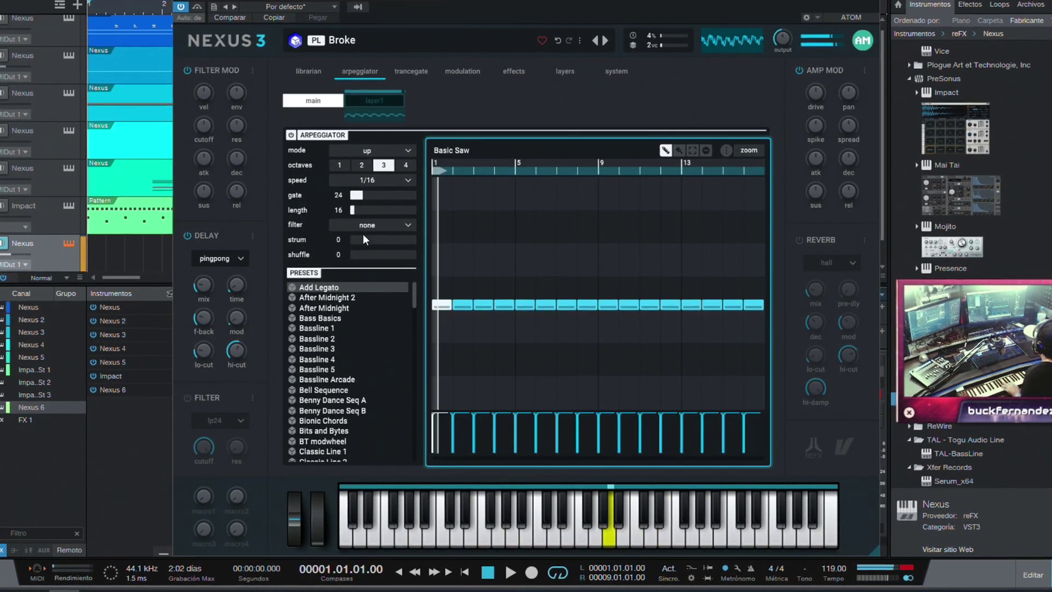
left_click(406, 165)
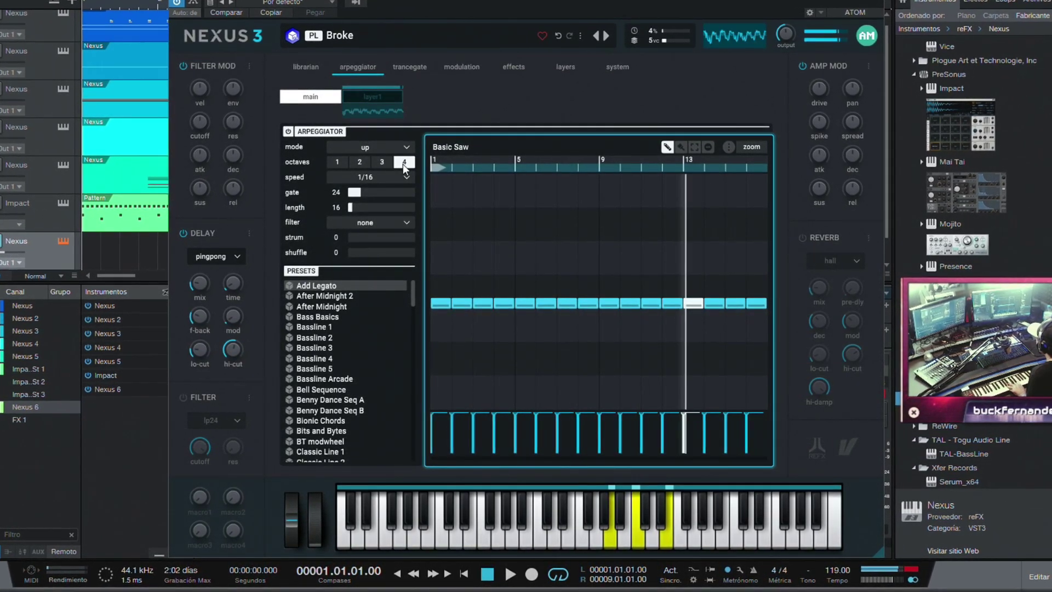
left_click(358, 161)
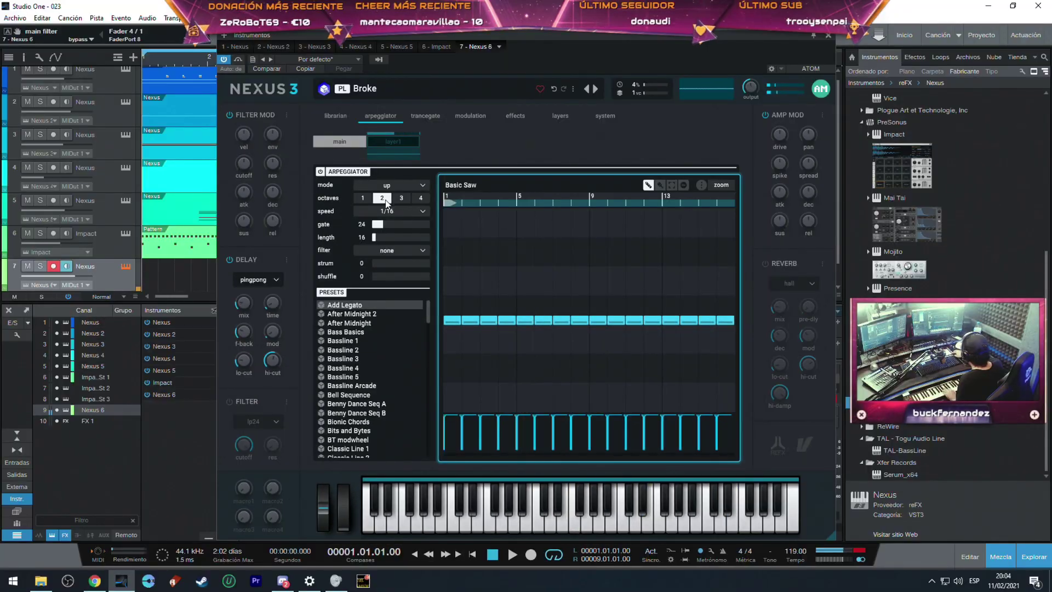
Try the arpeggiator modes order and random during playback, settle on down and close the Nexus window.
key("space")
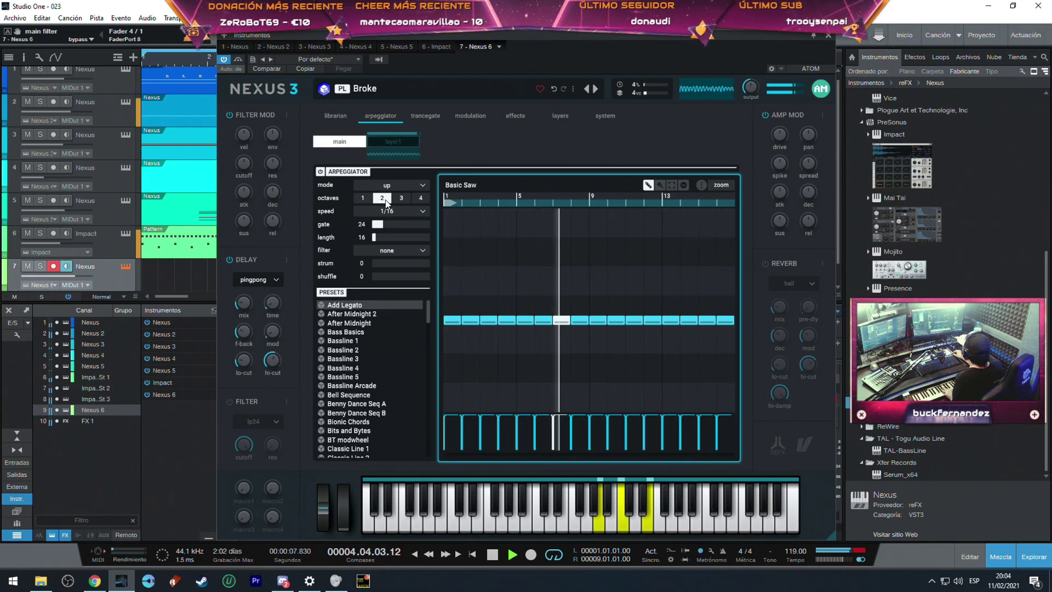
left_click(411, 184)
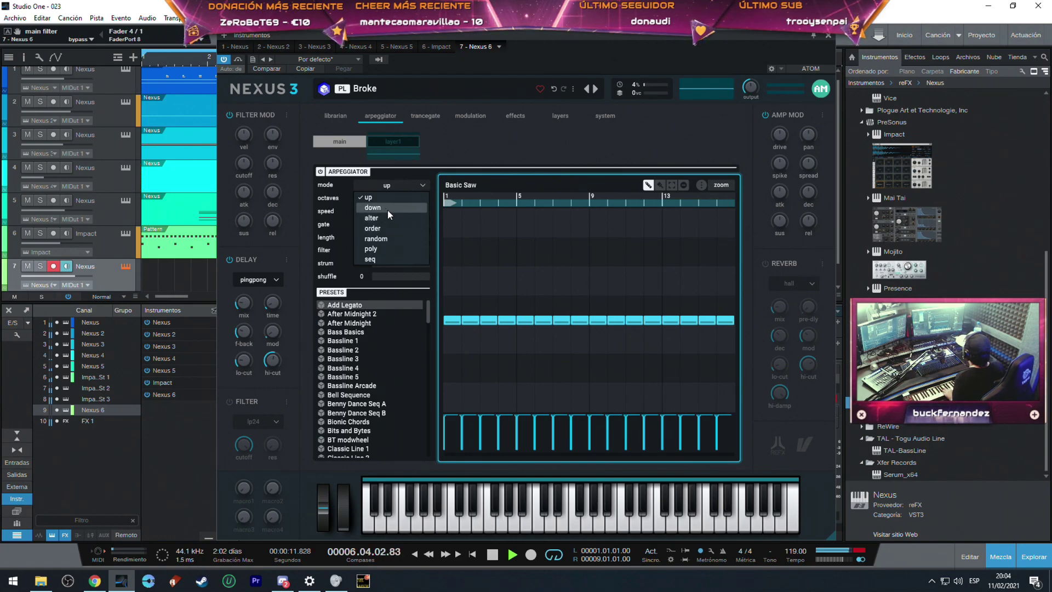
left_click(383, 229)
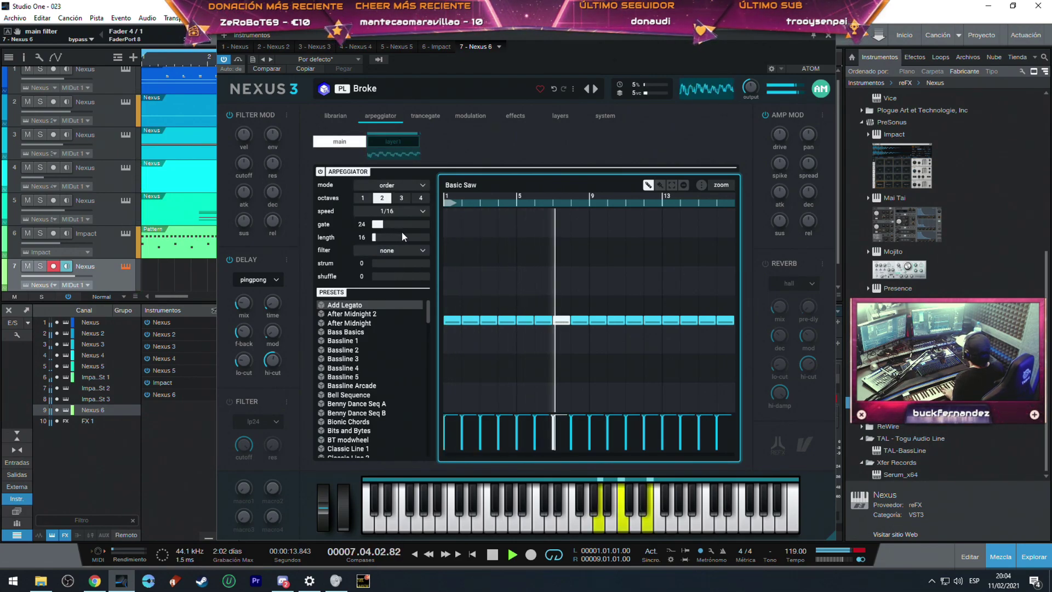
left_click(401, 185)
left_click(394, 238)
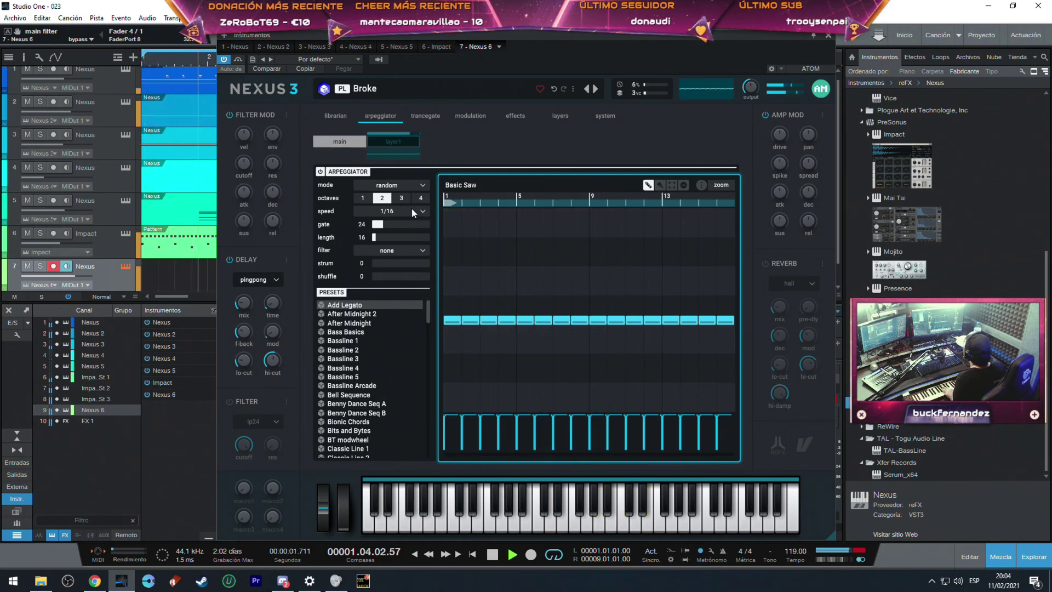
left_click(391, 187)
left_click(386, 208)
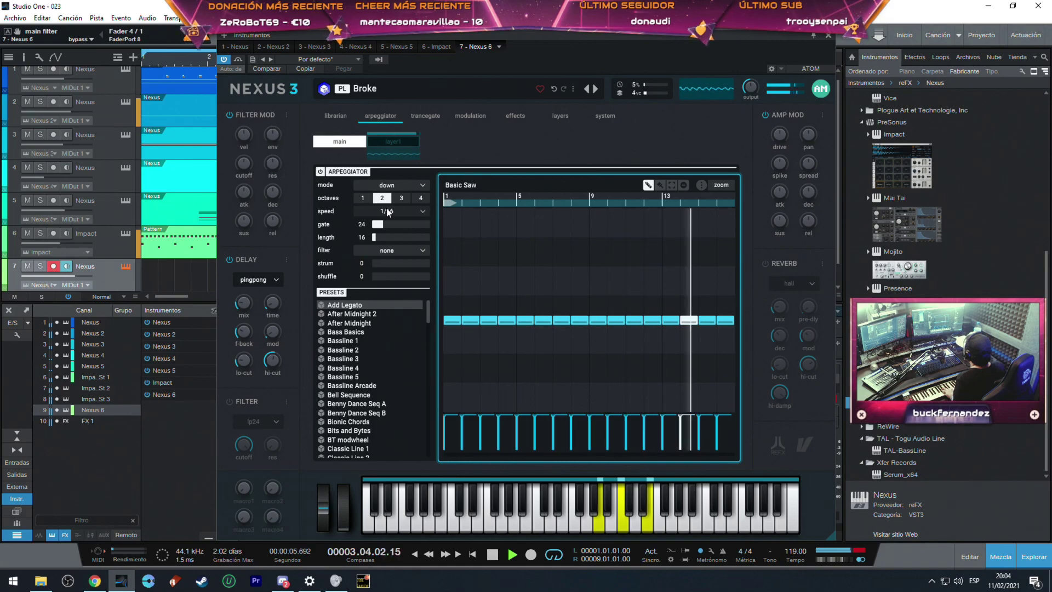
left_click(829, 36)
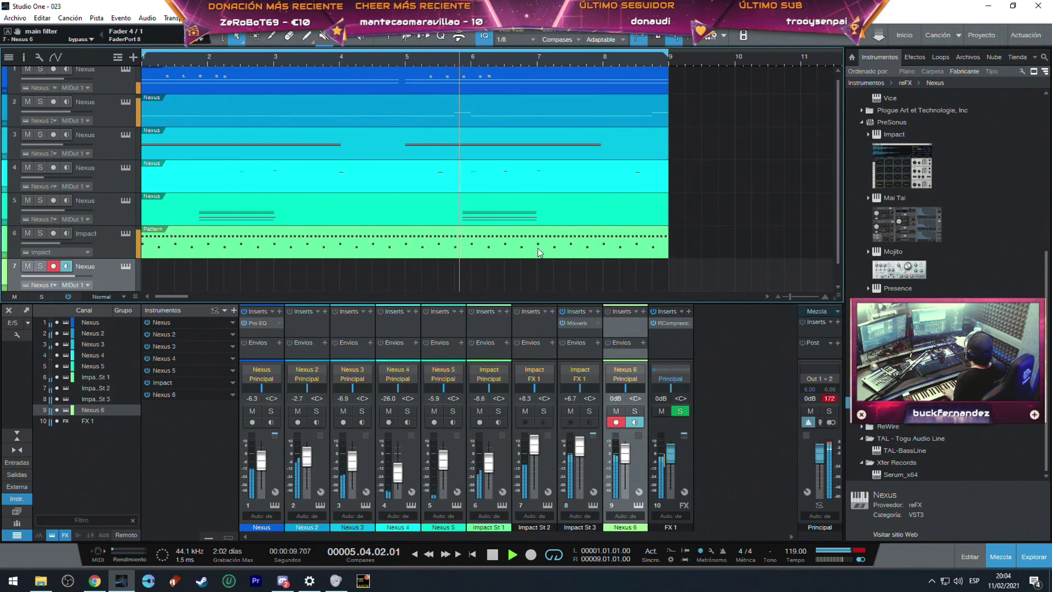
Create an empty part on the new Nexus track, open it in the note editor and hide the editor's quantize panel.
double_click(148, 276)
double_click(175, 275)
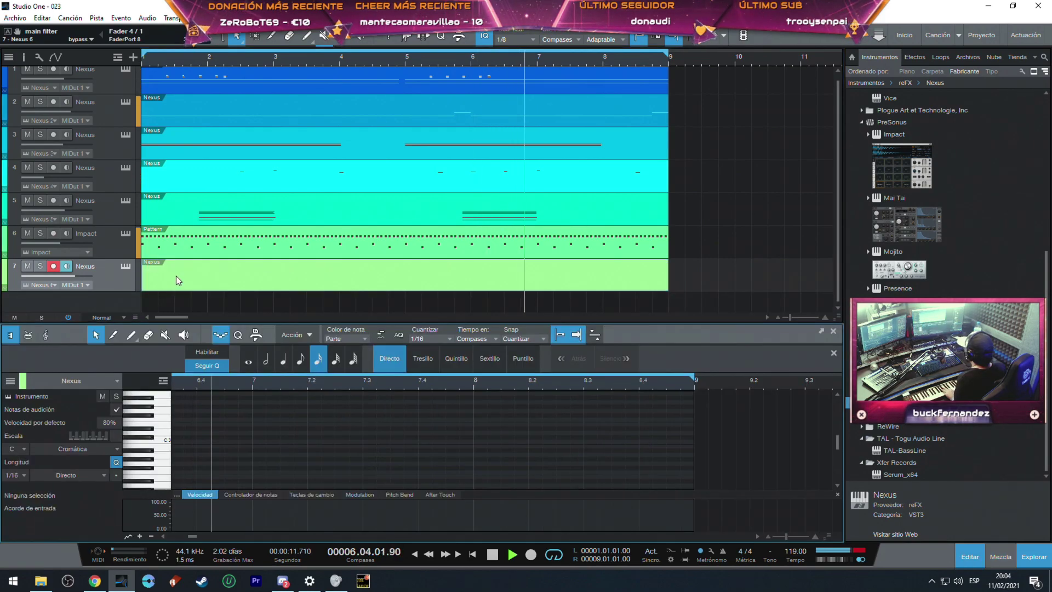
key("space")
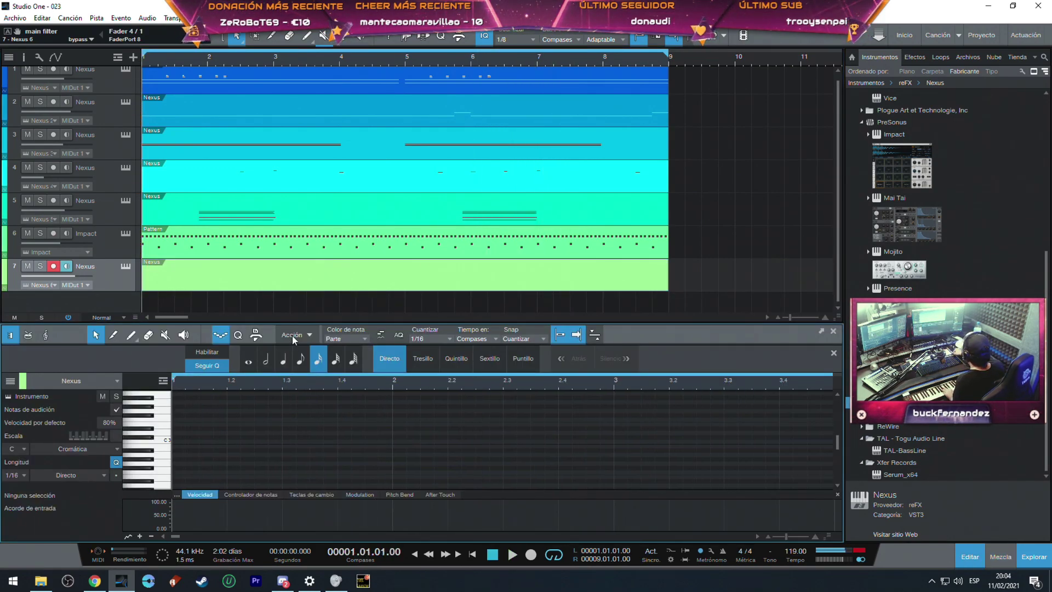
left_click(221, 336)
Enter an A3, C4 and E4 chord at bar 1 of the new part and stretch it to 8 bars.
scroll(548, 445, "down", 8)
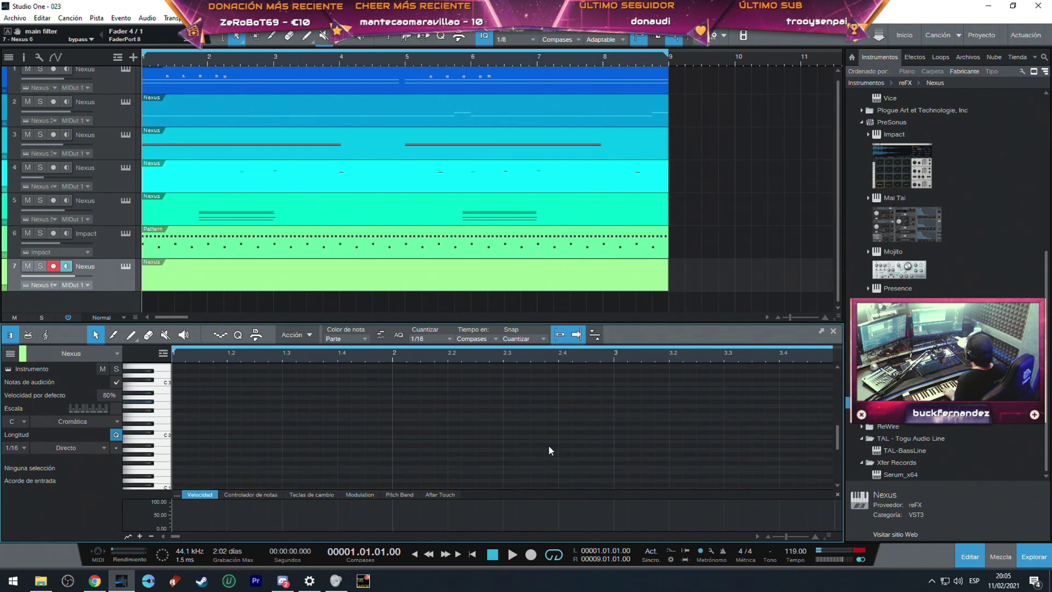
left_click_drag(837, 451, 832, 368)
scroll(824, 426, "down", 1)
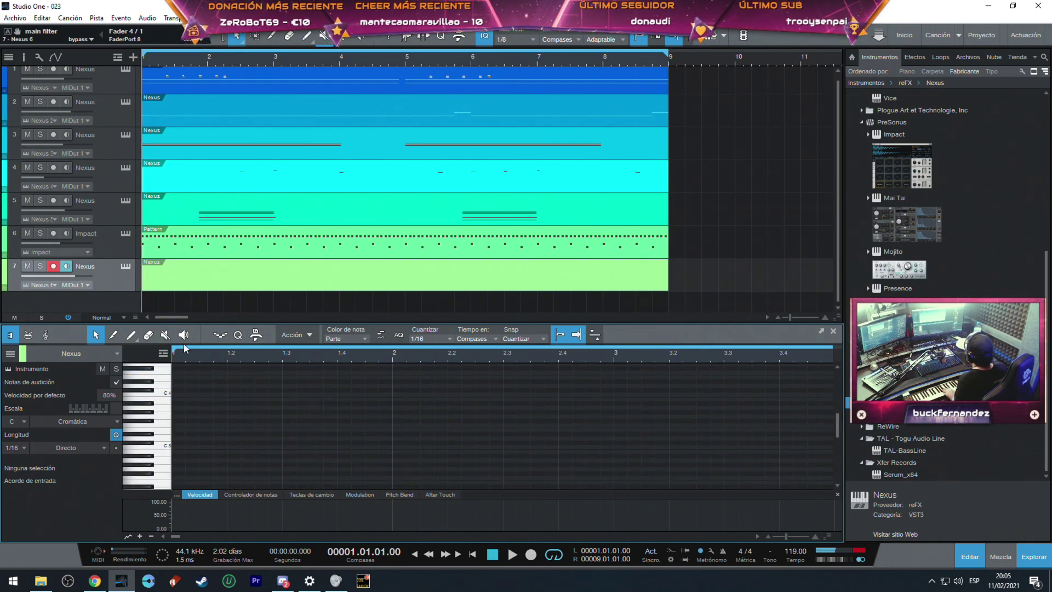
left_click(220, 335)
left_click(220, 335)
left_click(178, 380)
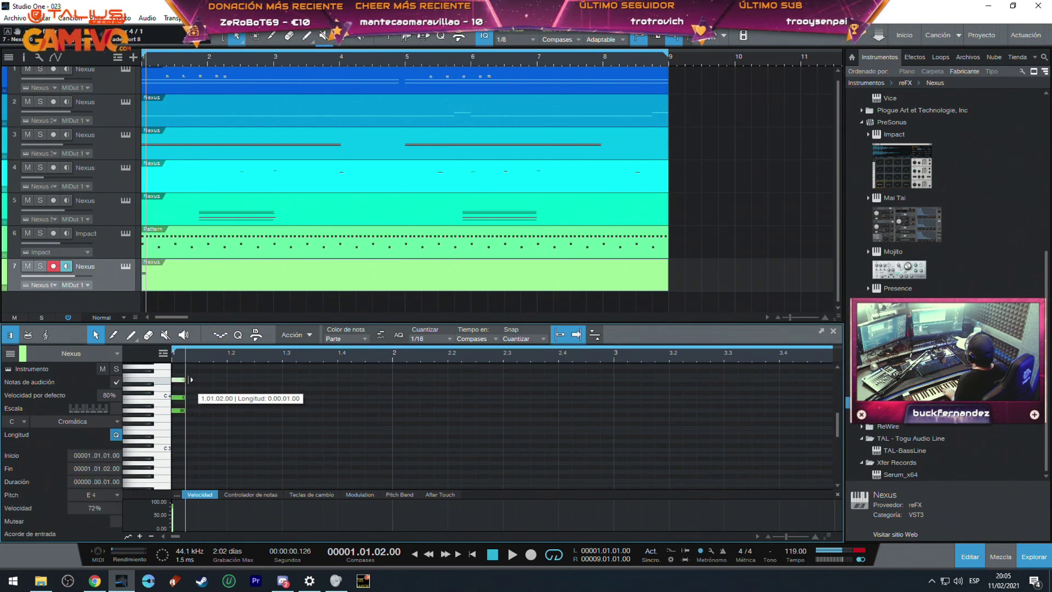
left_click_drag(213, 375, 178, 430)
left_click_drag(187, 380, 734, 382)
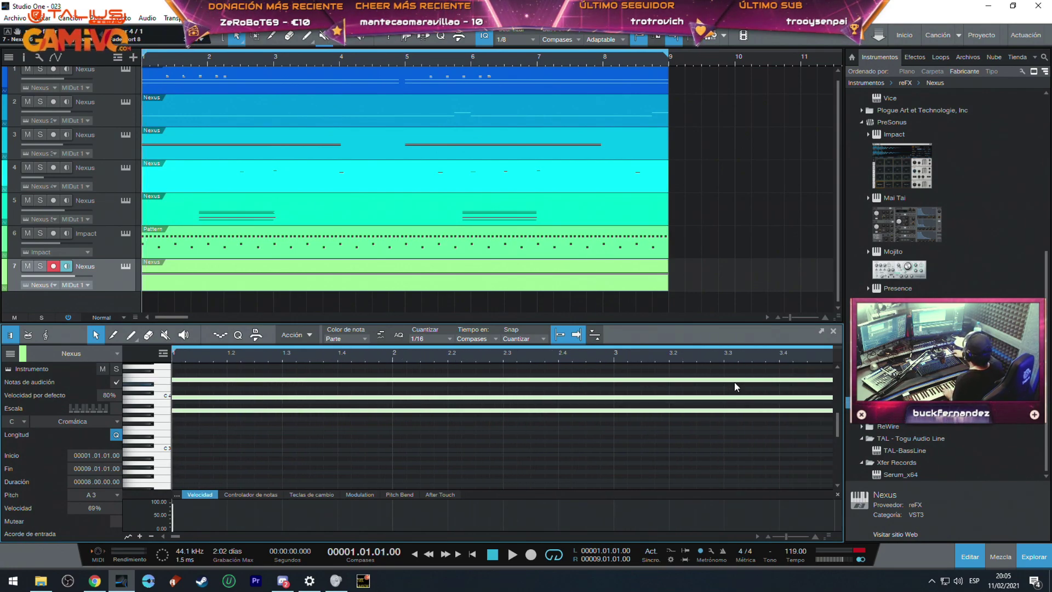
Play the song with the new arpeggiated chord and show the mixing console.
key("space")
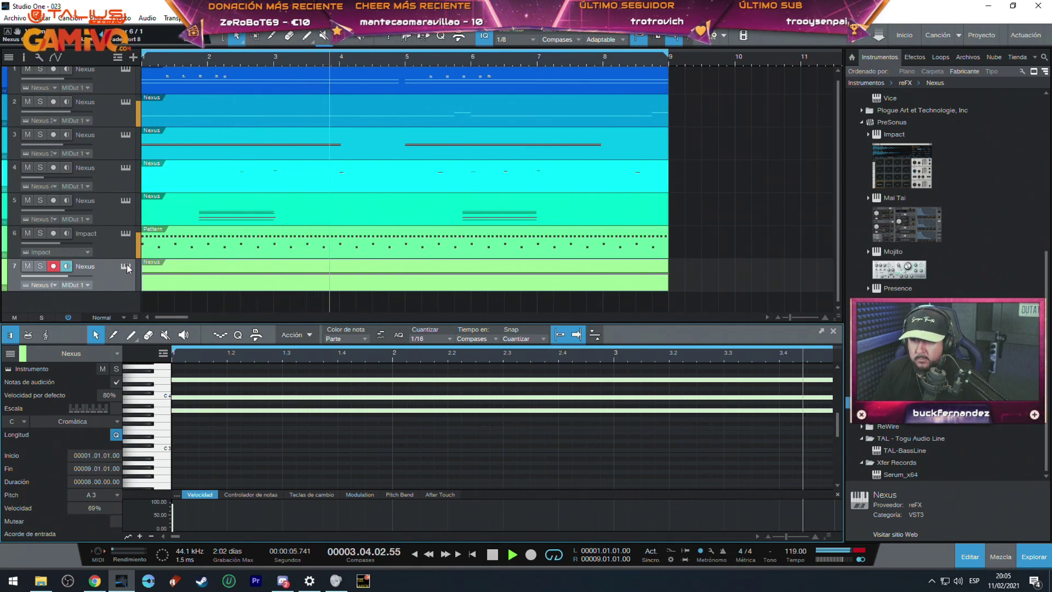
key("F3")
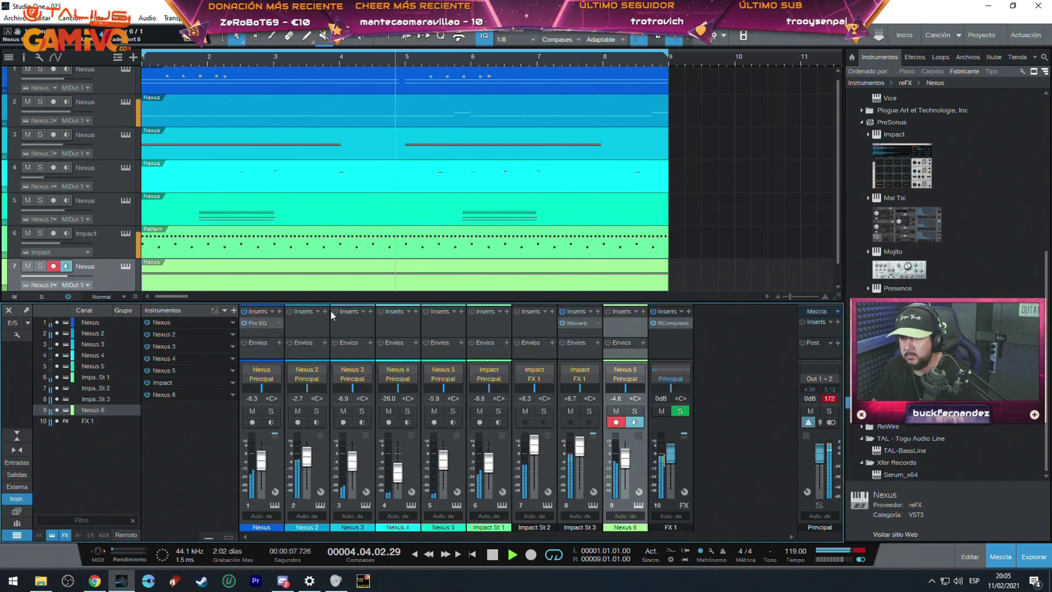
Insert the PreSonus Autofilter on the Nexus 6 channel and choose the Analog SVF 24 type for its first filter.
left_click(643, 311)
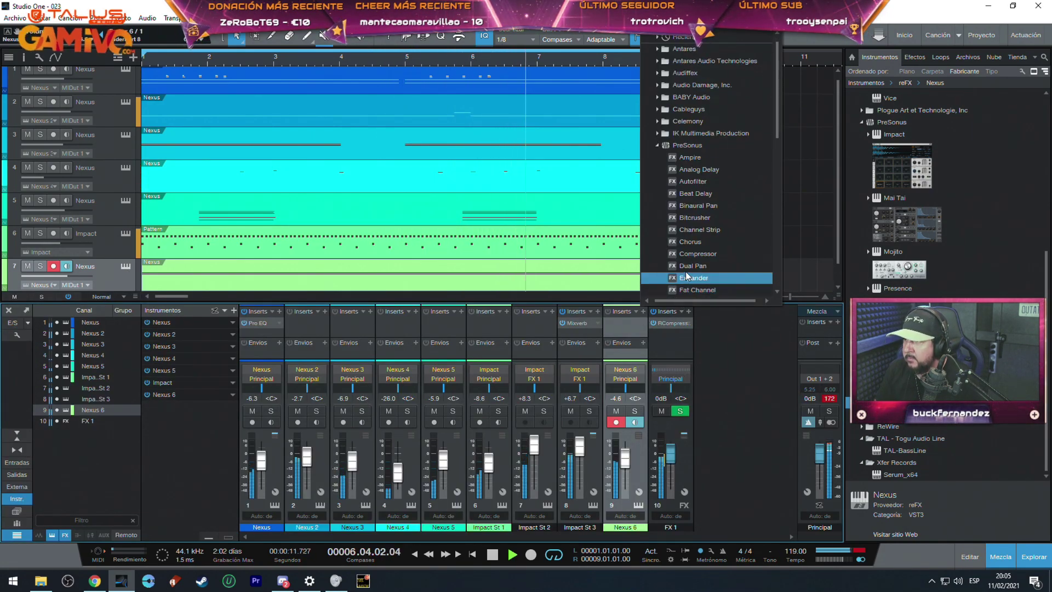
left_click(693, 191)
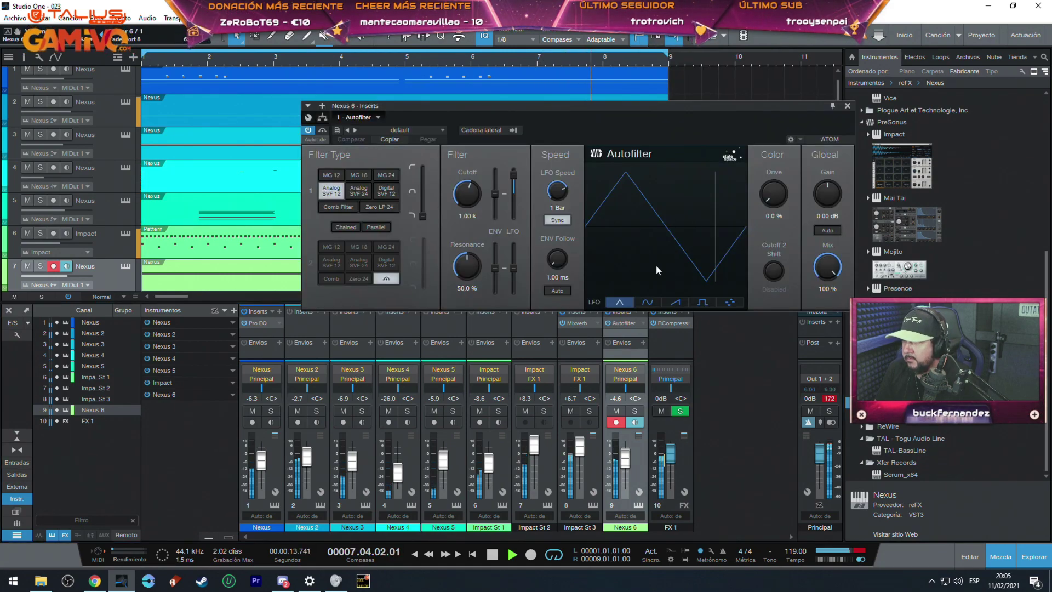
left_click(359, 190)
Audition Autofilter presets during playback, from Bassline 1 and Wah Guitar back through Vowelike, Triaden, Smoothy Wah and Scanner Search to Rubberduck.
left_click(356, 131)
left_click(387, 131)
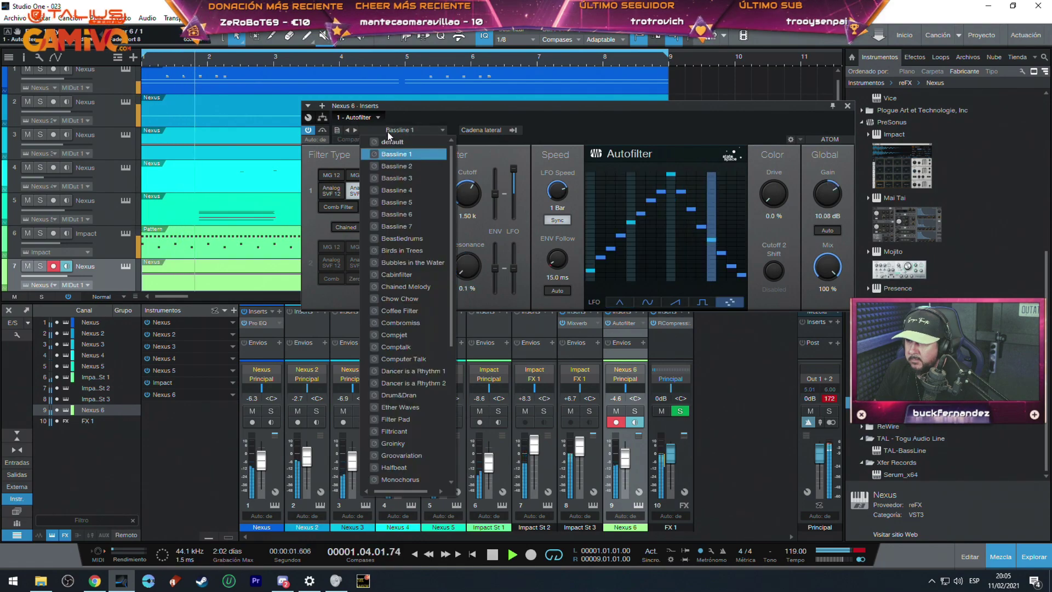
scroll(400, 230, "down", 3)
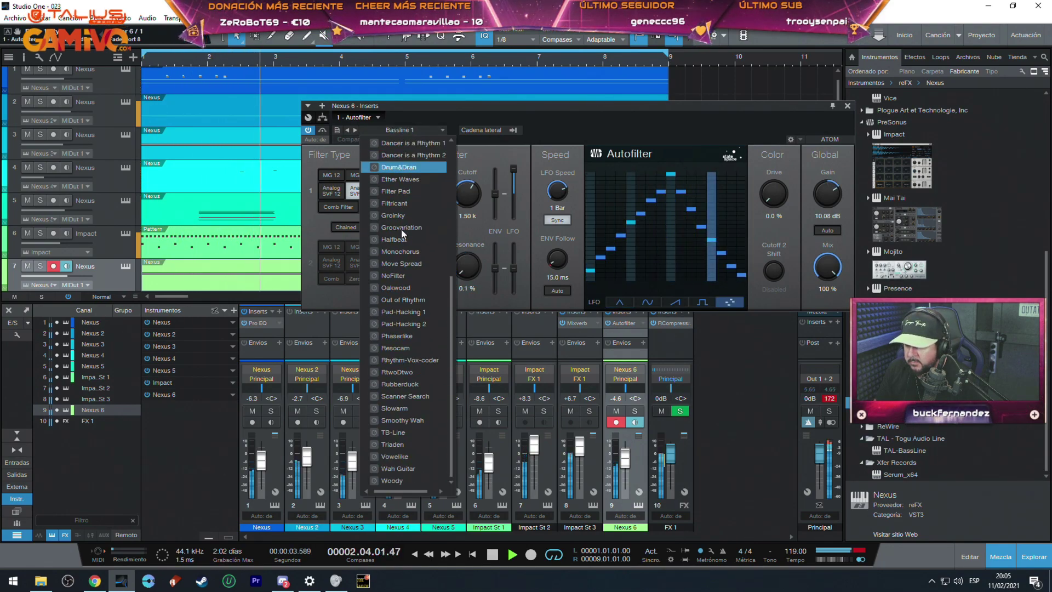
left_click(405, 481)
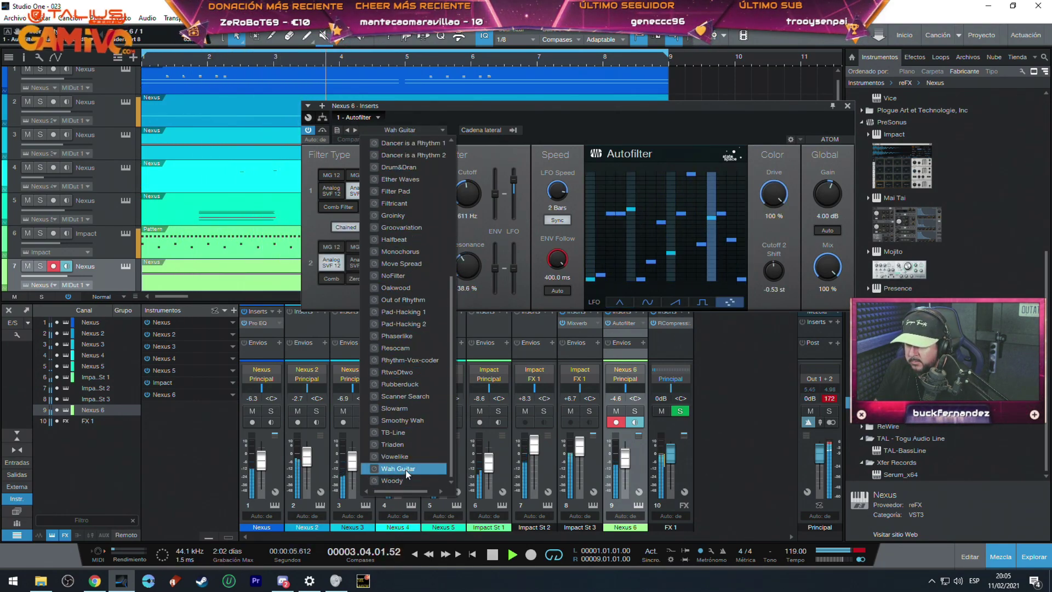
left_click(347, 130)
left_click(347, 130)
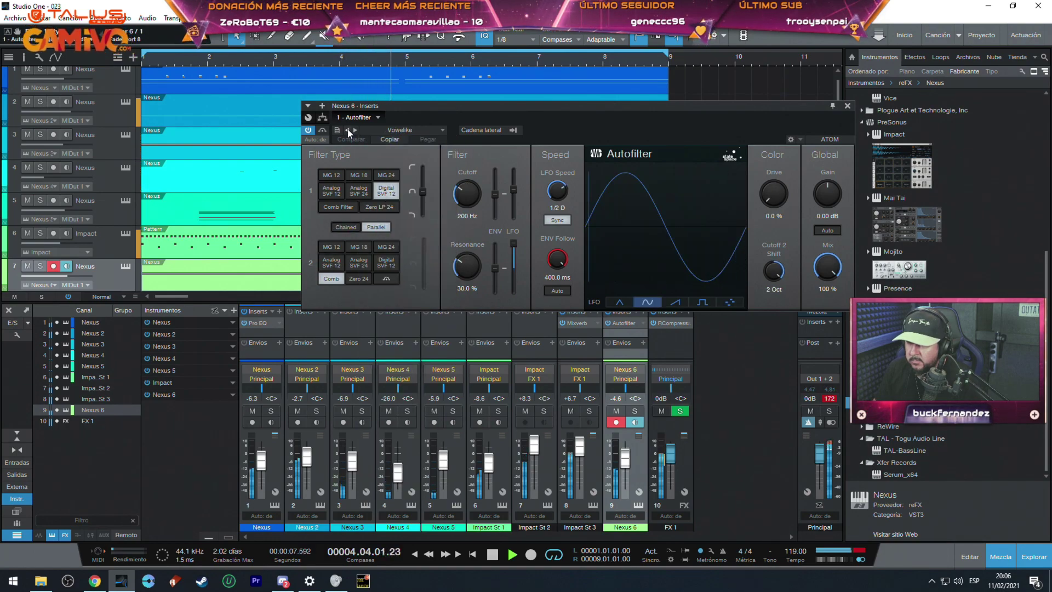
left_click(348, 130)
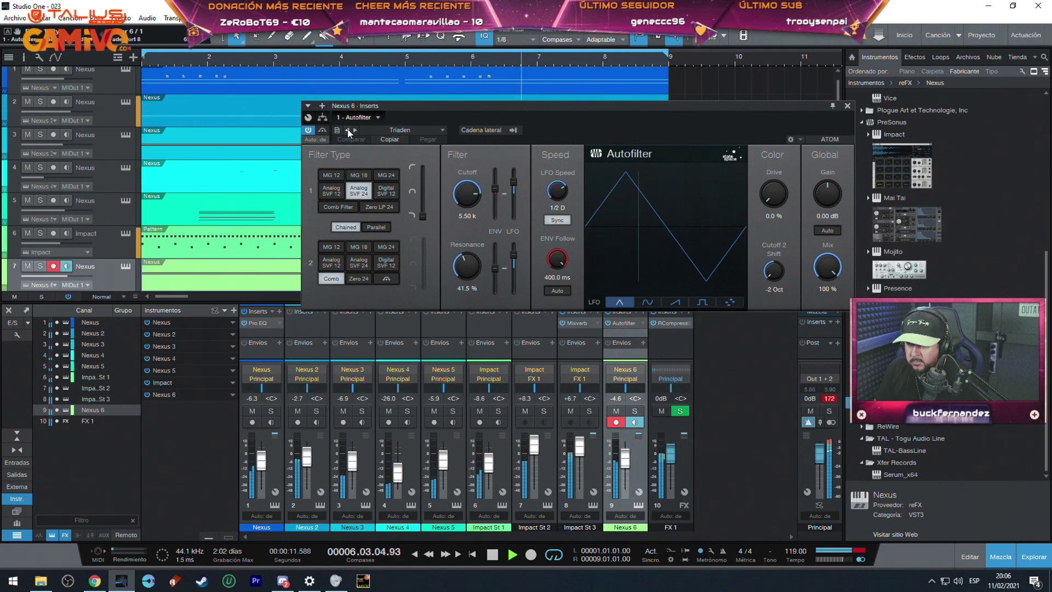
left_click(348, 130)
left_click(347, 130)
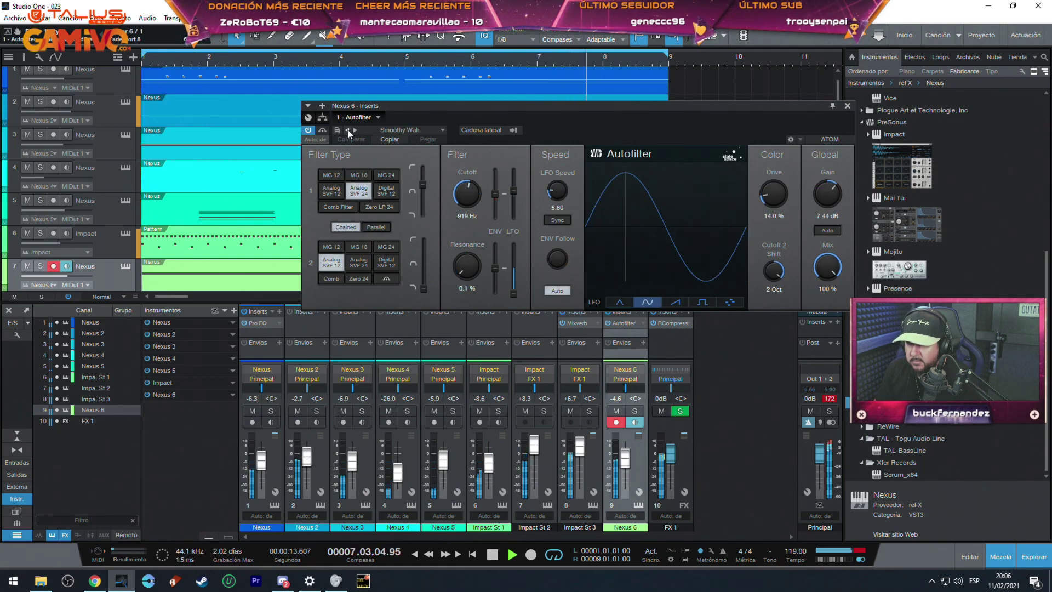
left_click(347, 130)
left_click(347, 130)
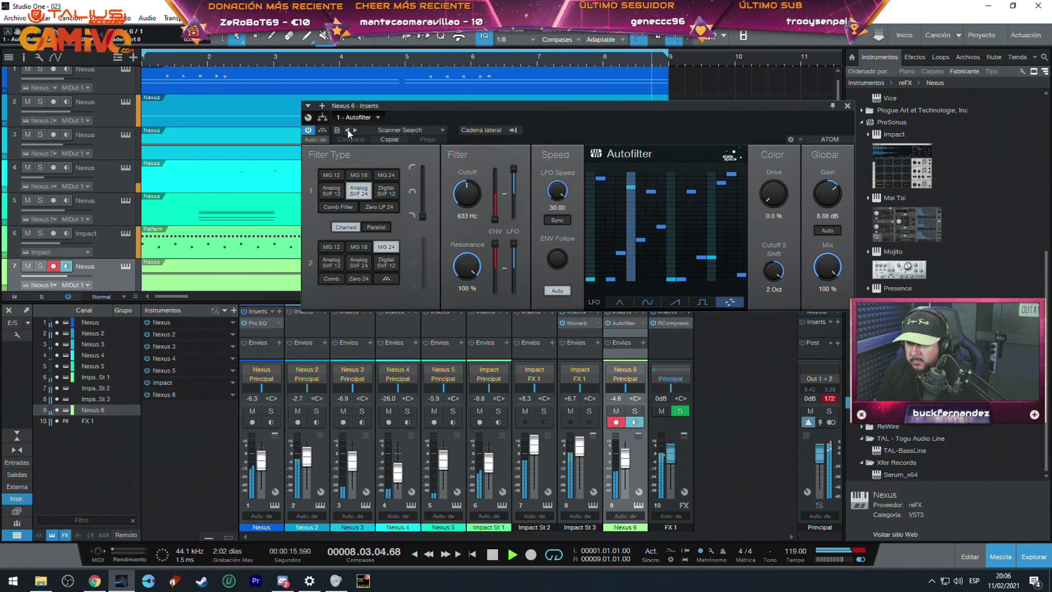
left_click(347, 130)
Solo the Nexus 6 track and step the Autofilter presets back through Rhythm-Vox-coder to Phaserlike.
key("s")
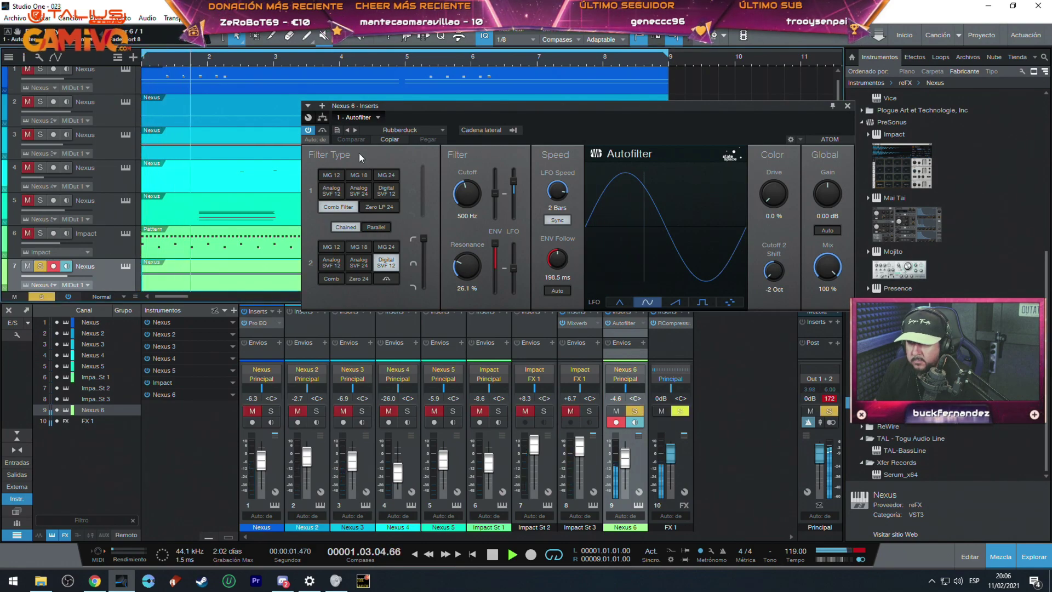
left_click(347, 130)
left_click(347, 130)
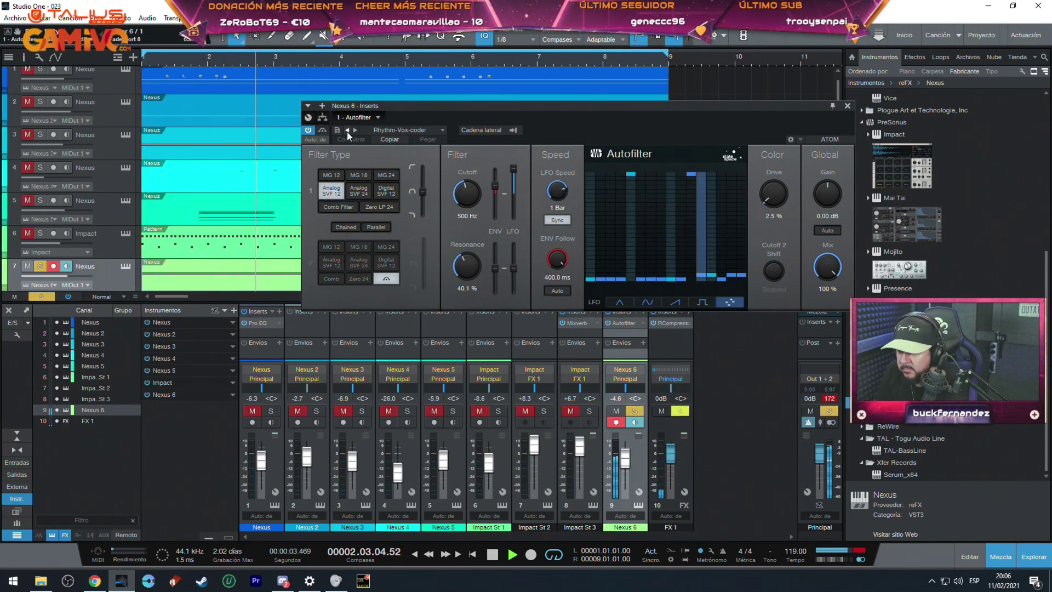
left_click(348, 130)
left_click(347, 130)
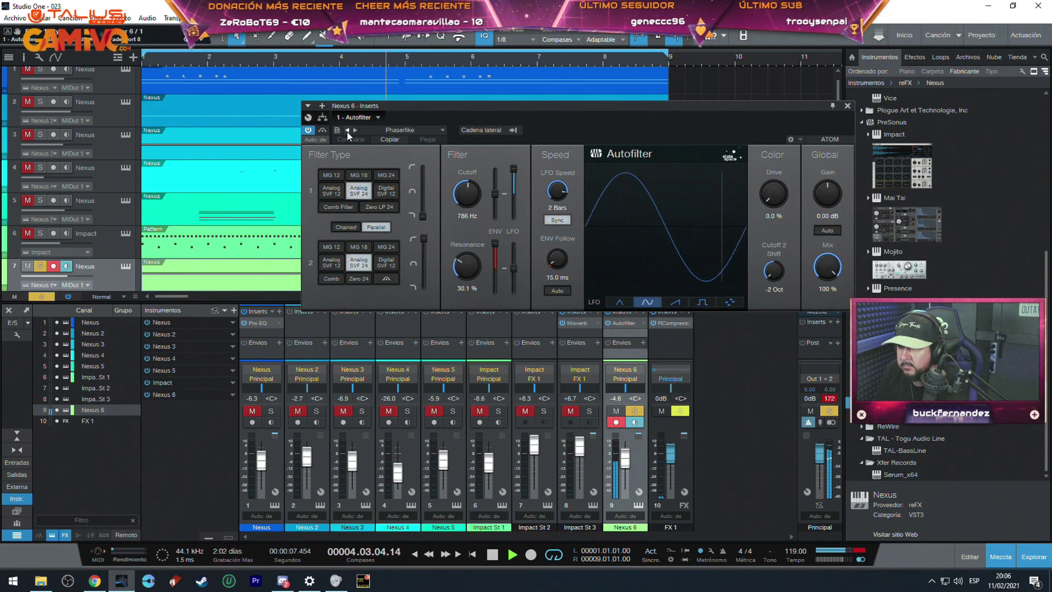
Try Phaserlike with Digital SVF 12 and Analog SVF 12 filters, cutoff 7.77 kHz, resonance 19.6% and LFO speed 1/4.
left_click(337, 189)
left_click(387, 190)
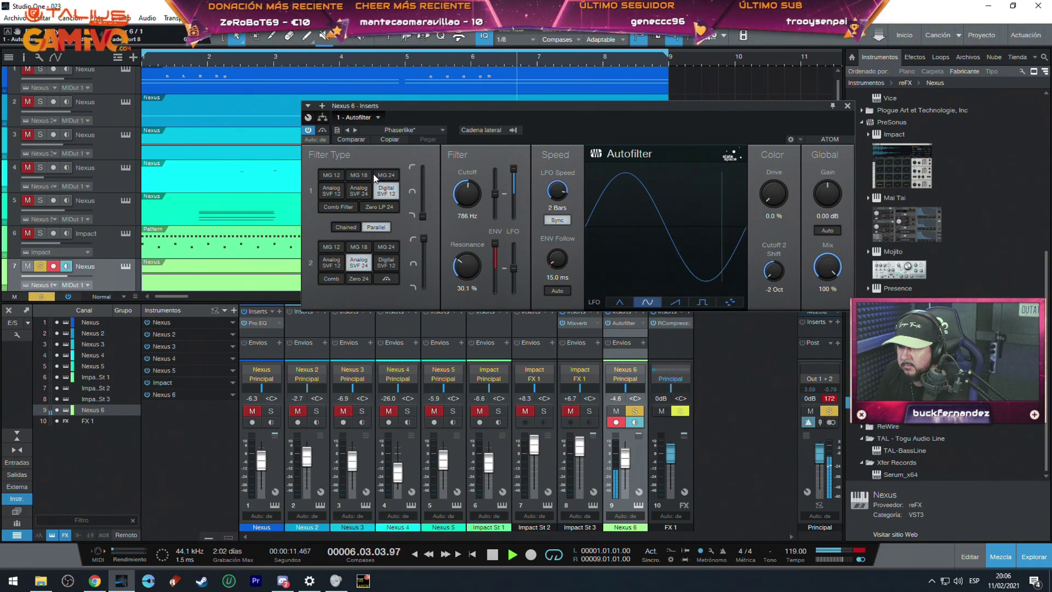
left_click(330, 263)
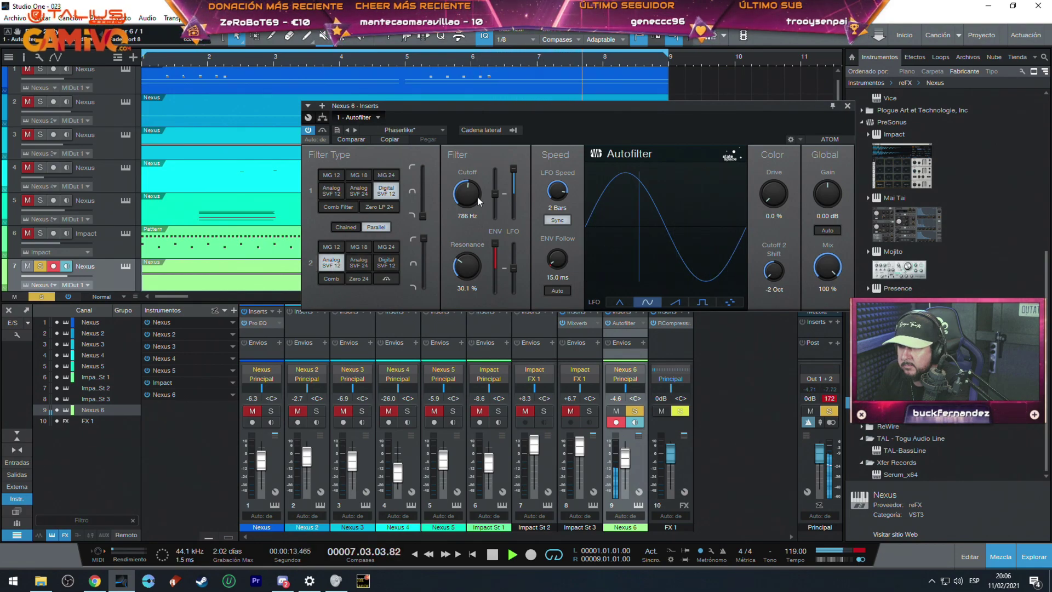
left_click_drag(469, 206, 482, 166)
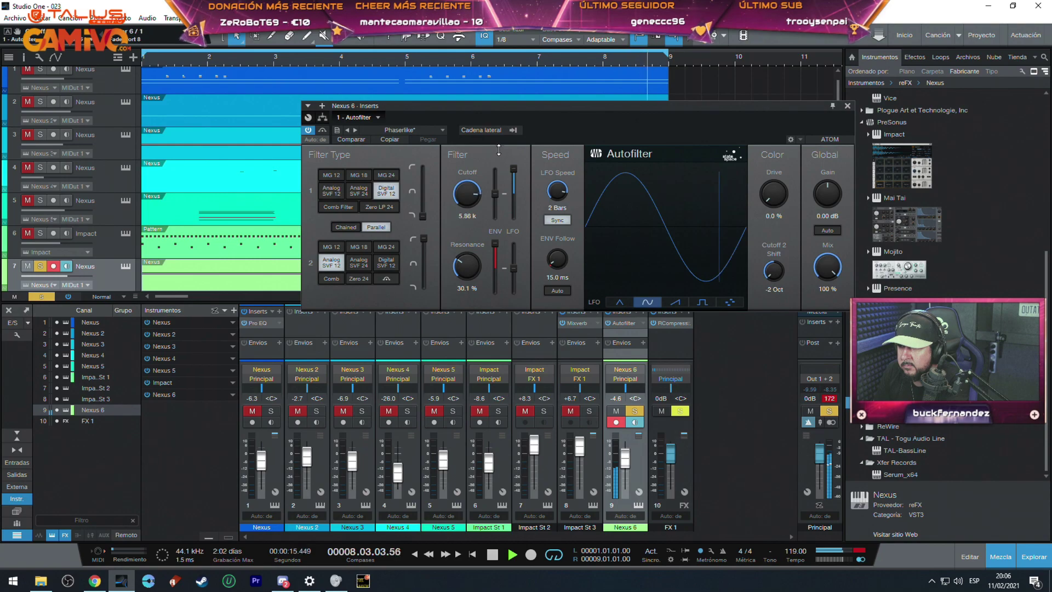
scroll(468, 250, "down", 5)
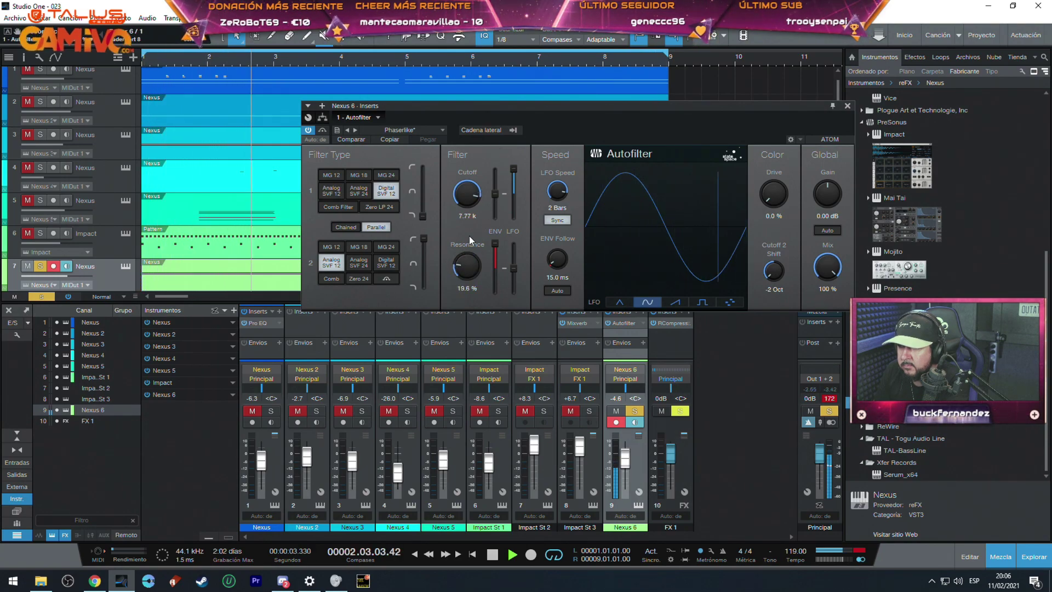
scroll(551, 219, "up", 3)
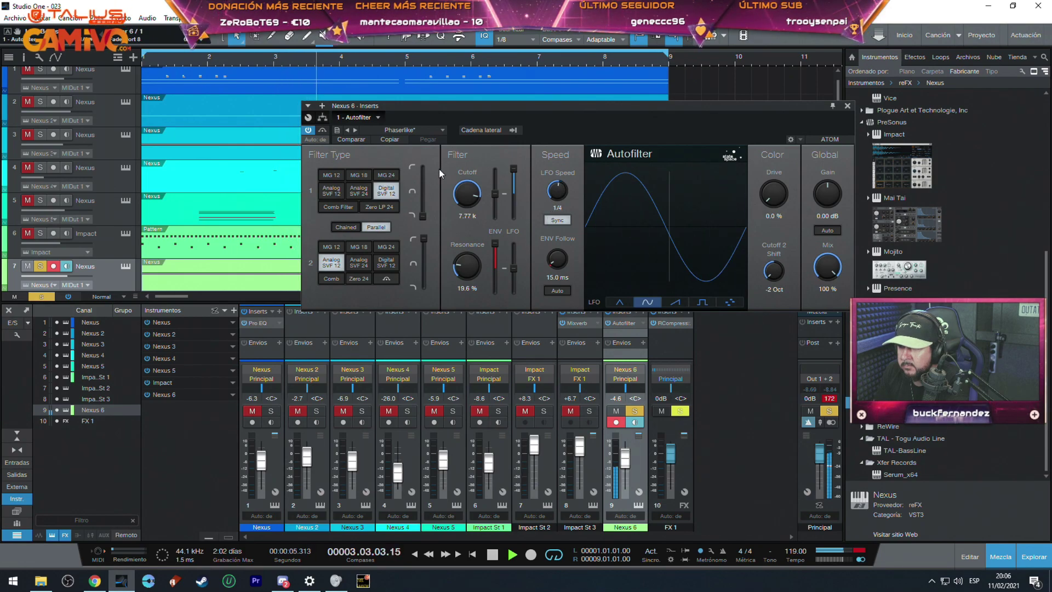
Load the Pad-Hacking 1 preset in Autofilter and unsolo the Nexus 6 track.
left_click(347, 130)
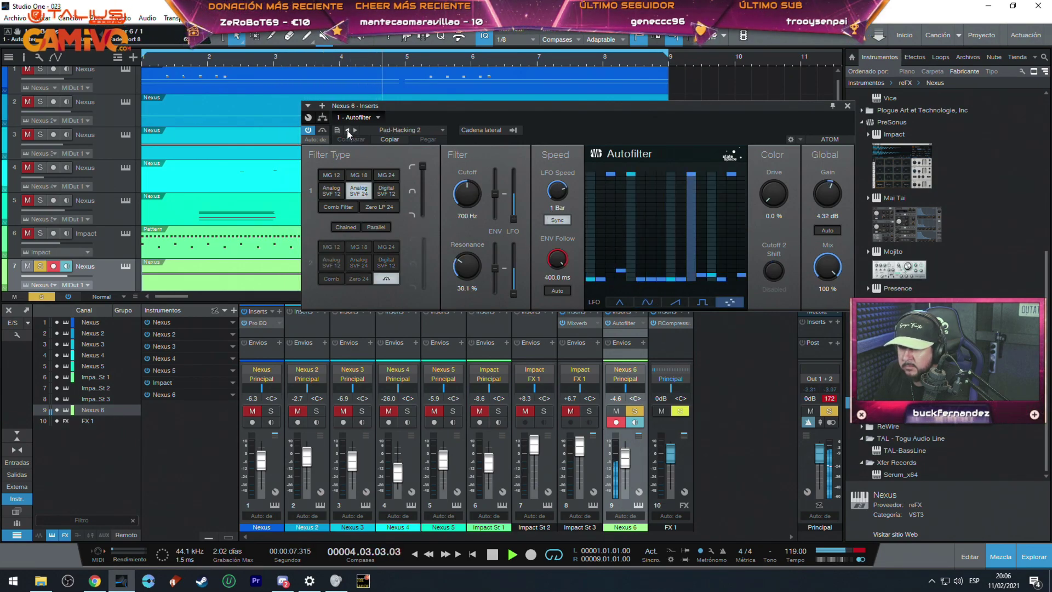
left_click(348, 131)
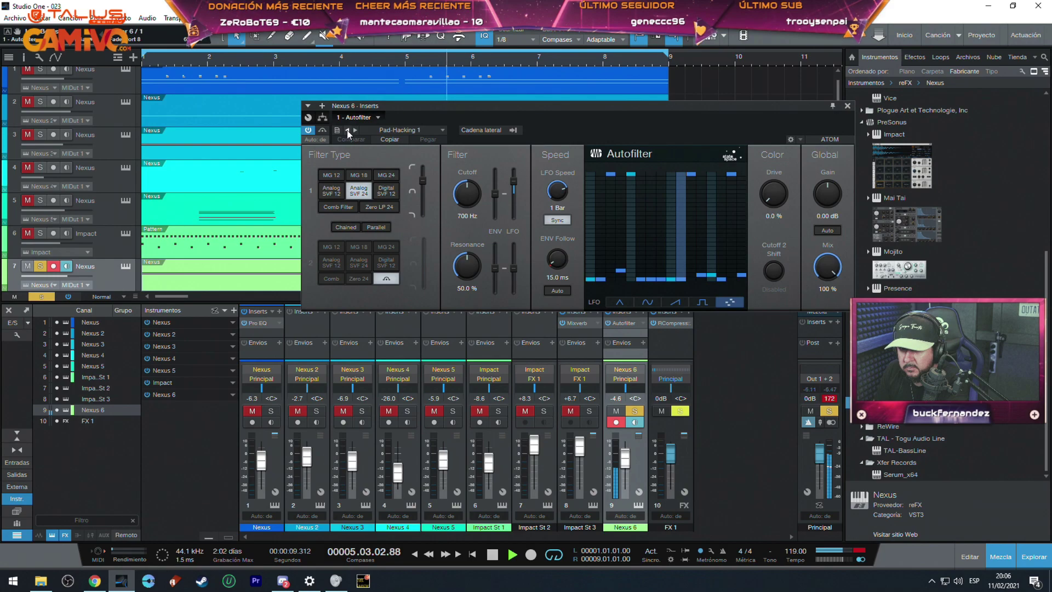
left_click(40, 266)
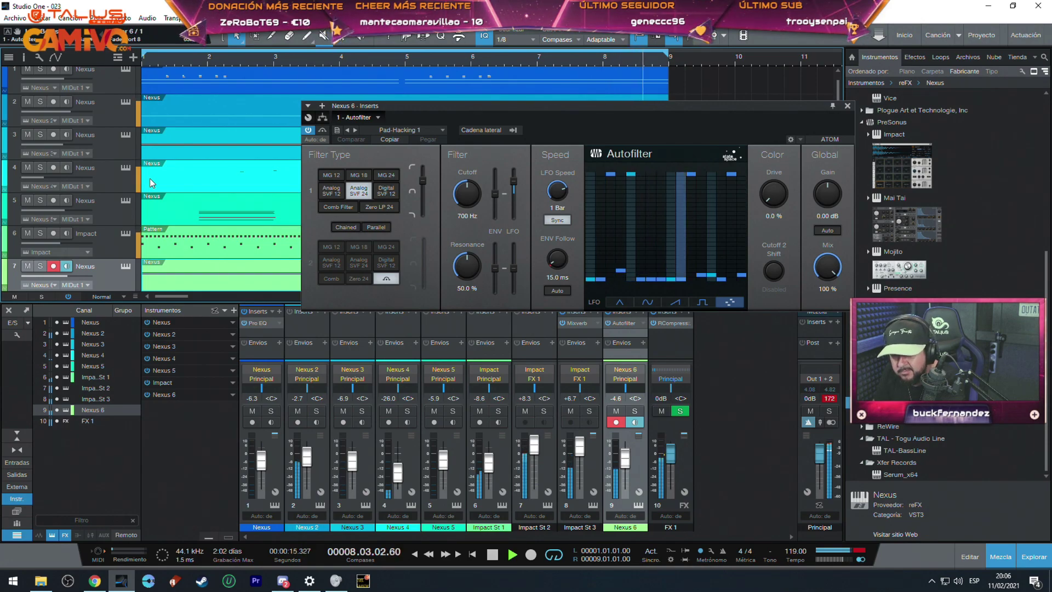
Restart playback, set Nexus to -25.4 dB, Nexus 4 to -11.8 dB and Impact St 1 to -7.9 dB, and close the Autofilter window.
scroll(56, 203, "up", 1)
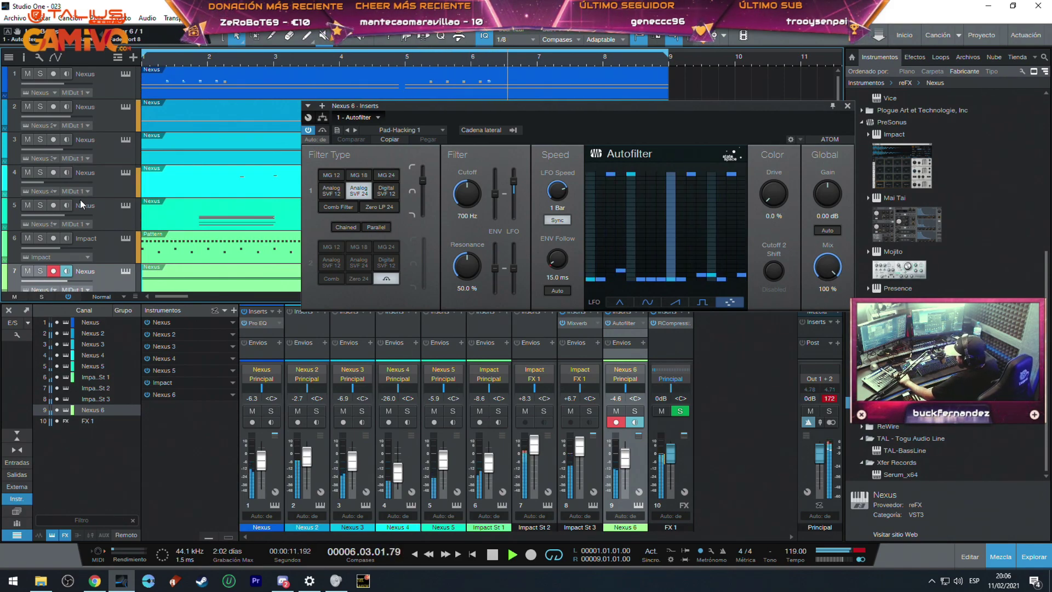
key("space")
key("space")
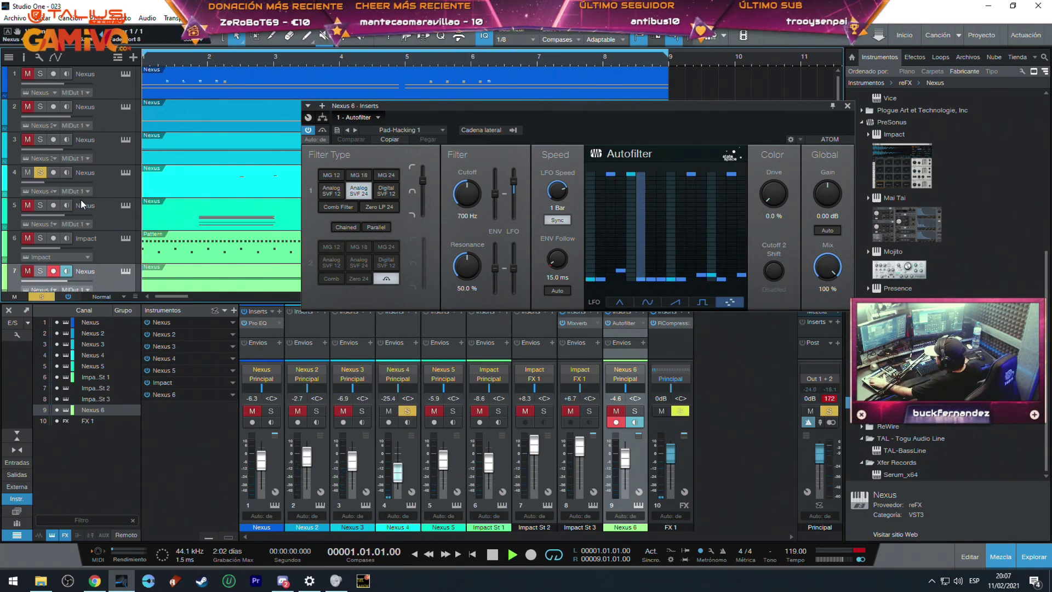
key("shift+s")
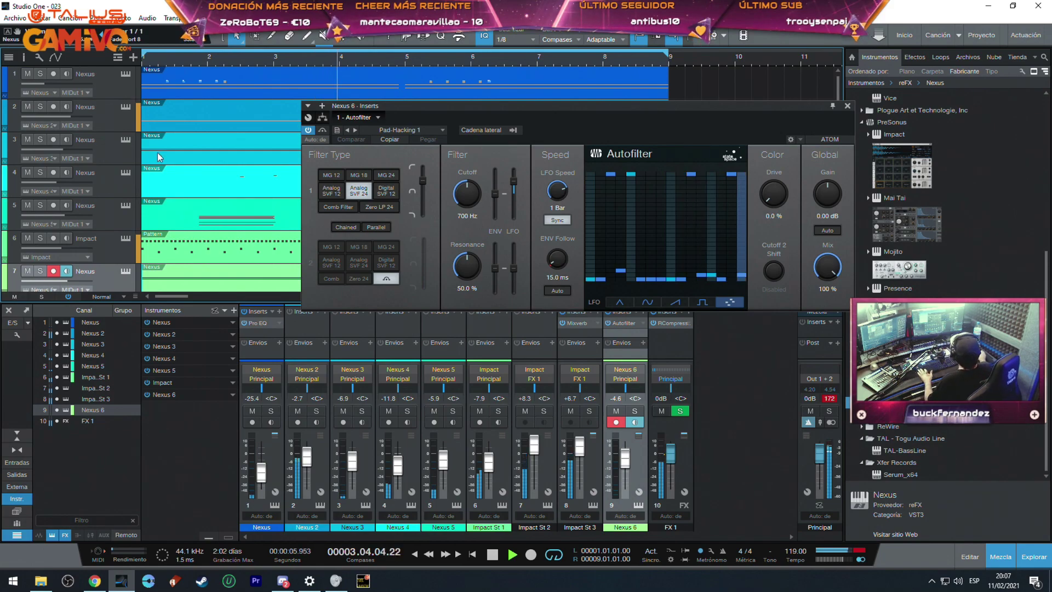
left_click(847, 106)
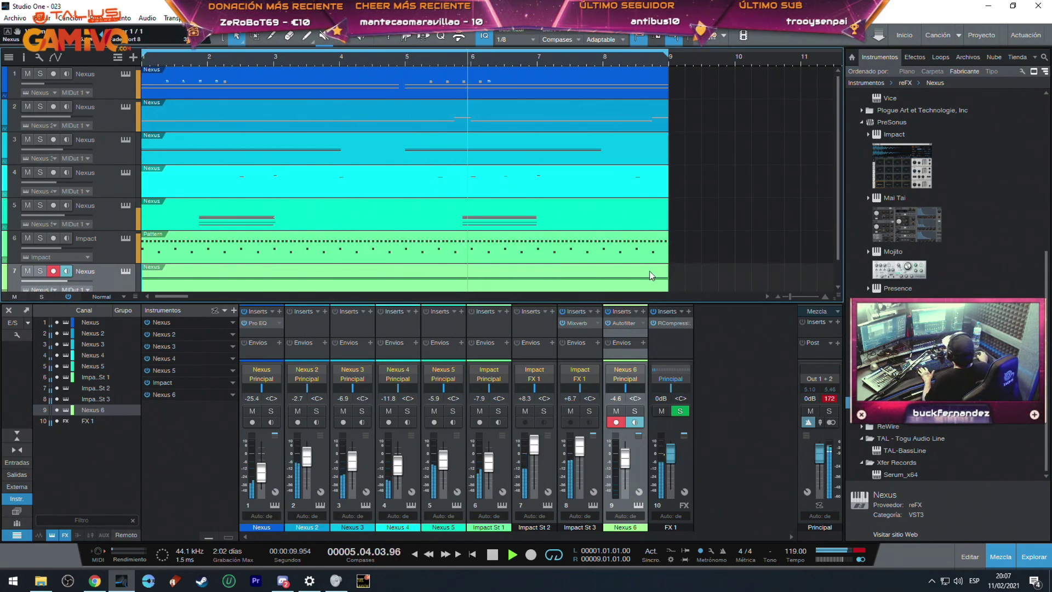
Add another Nexus instrument on a new track below the seventh one and stop playback.
scroll(655, 261, "down", 1)
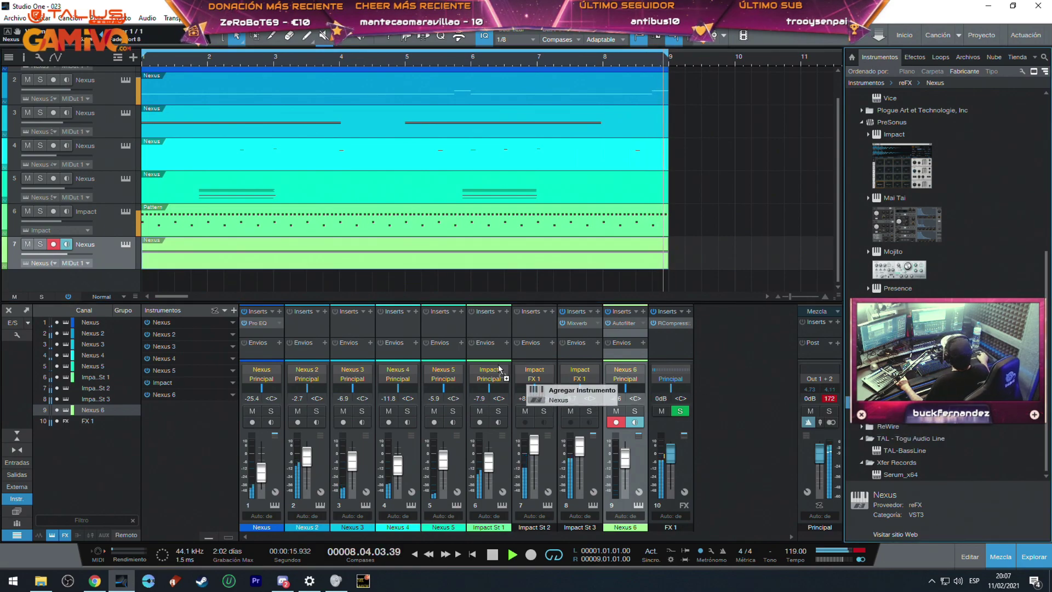
left_click_drag(893, 414, 222, 289)
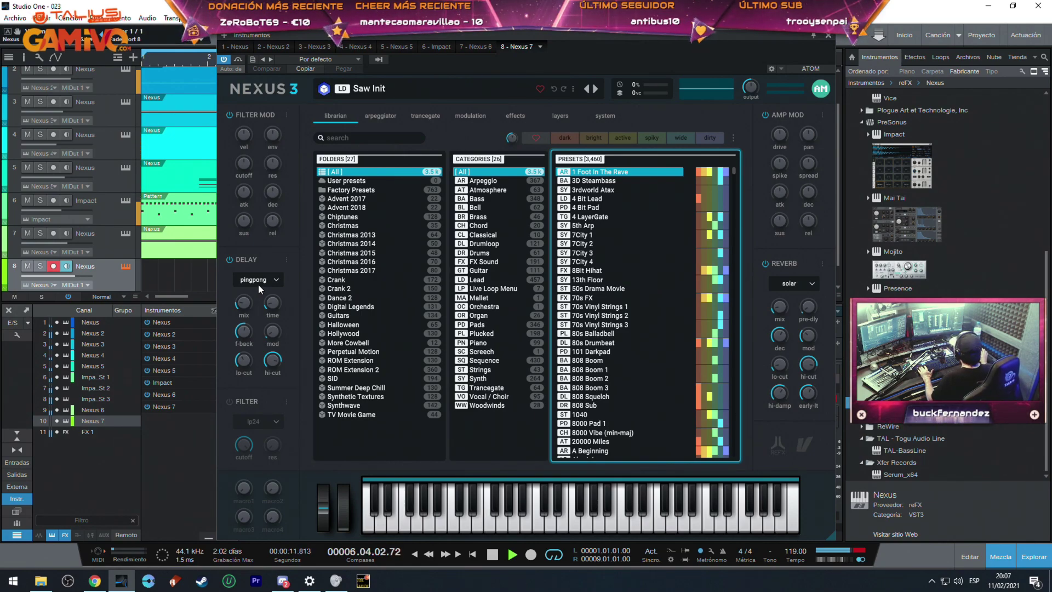
key("space")
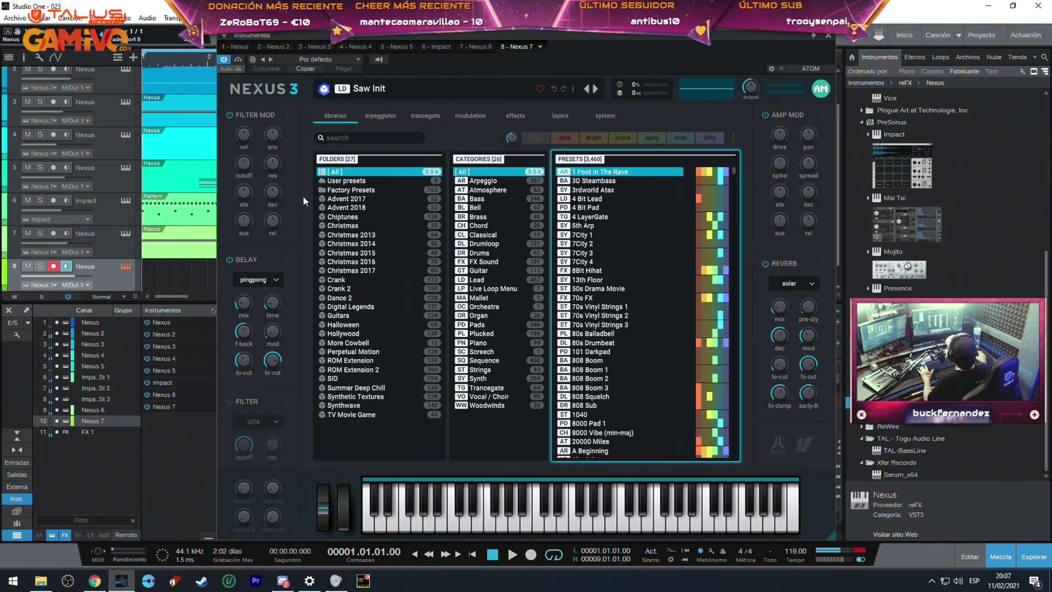
Limit the Nexus presets to the Lead category and audition Arp-Lead 3, Brassy Lead 1, Brother and Catchy.
left_click(476, 279)
left_click(602, 325)
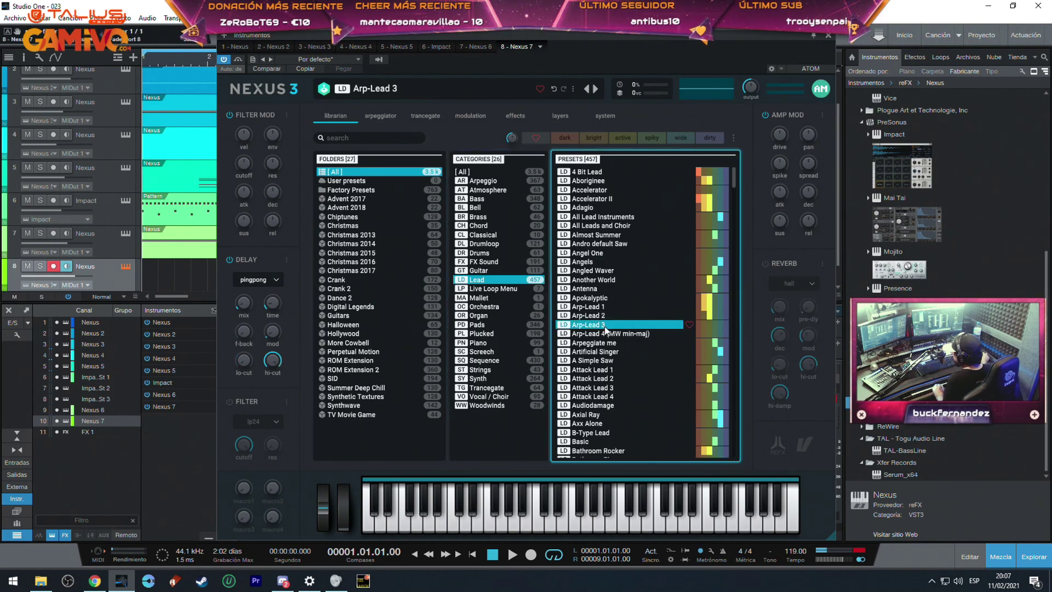
scroll(620, 351, "down", 5)
left_click(597, 372)
left_click(597, 398)
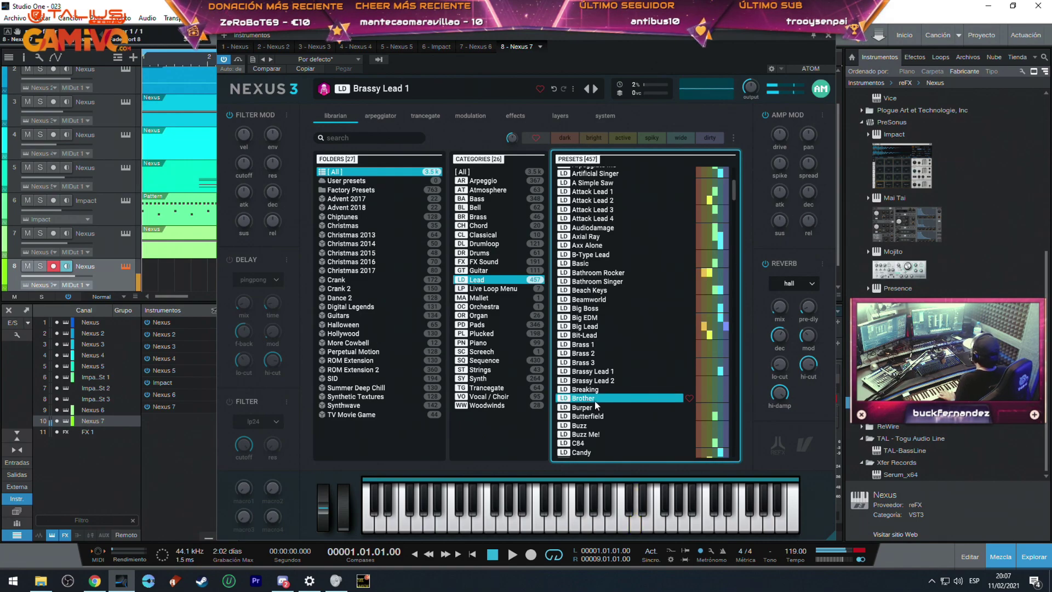
scroll(596, 367, "down", 5)
left_click(584, 330)
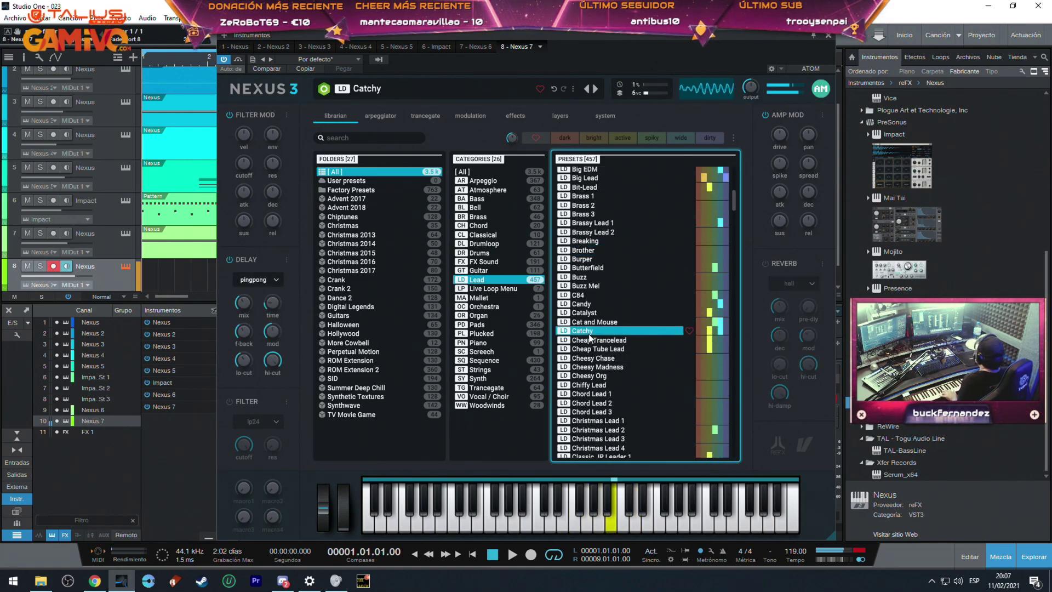
Audition Cheesy Chase, Cheesy Madness, Chiffy Lead and Chord Lead 1 and 2, and load the Chord Lead 3 preset.
left_click(597, 358)
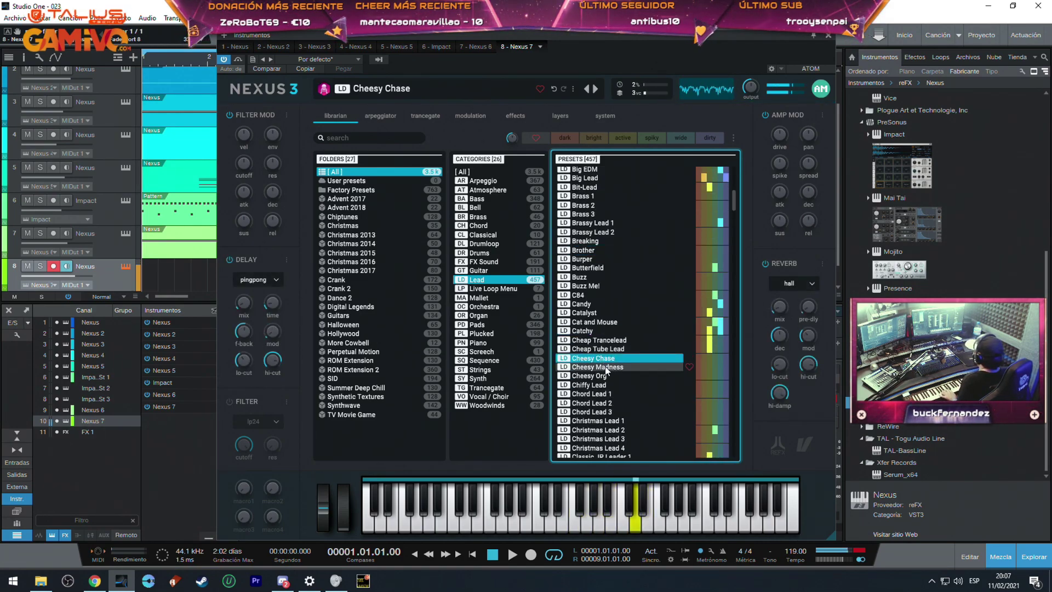
left_click(606, 367)
left_click(606, 384)
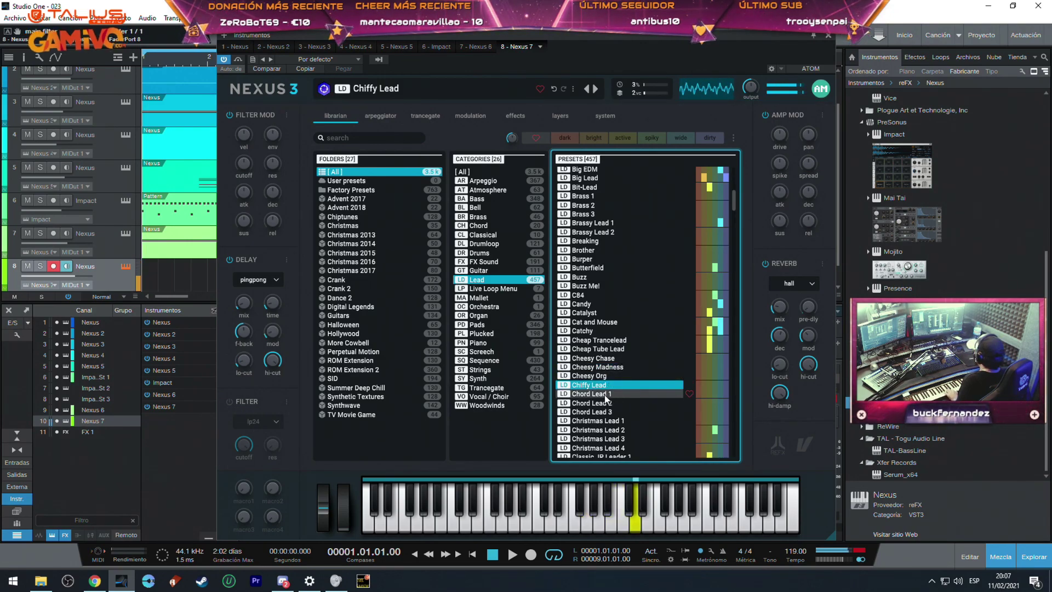
left_click(607, 395)
left_click(607, 405)
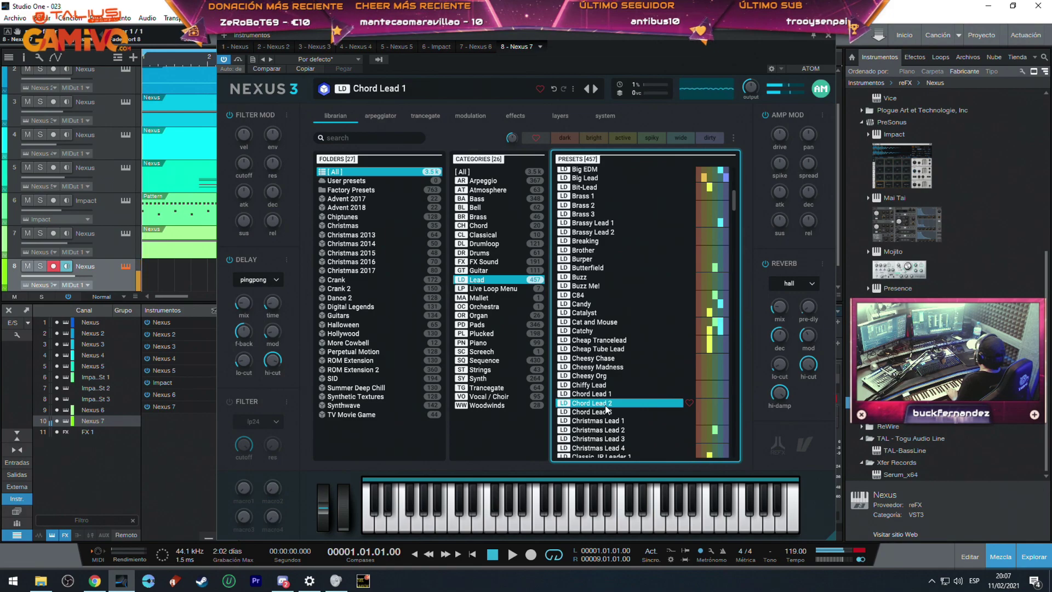
left_click(608, 412)
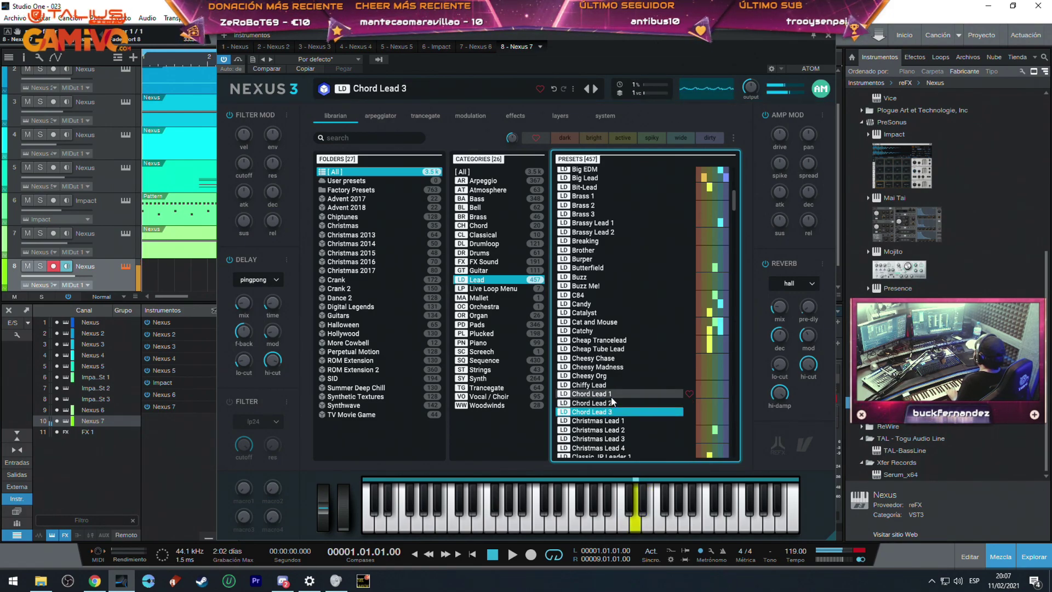
scroll(611, 400, "down", 2)
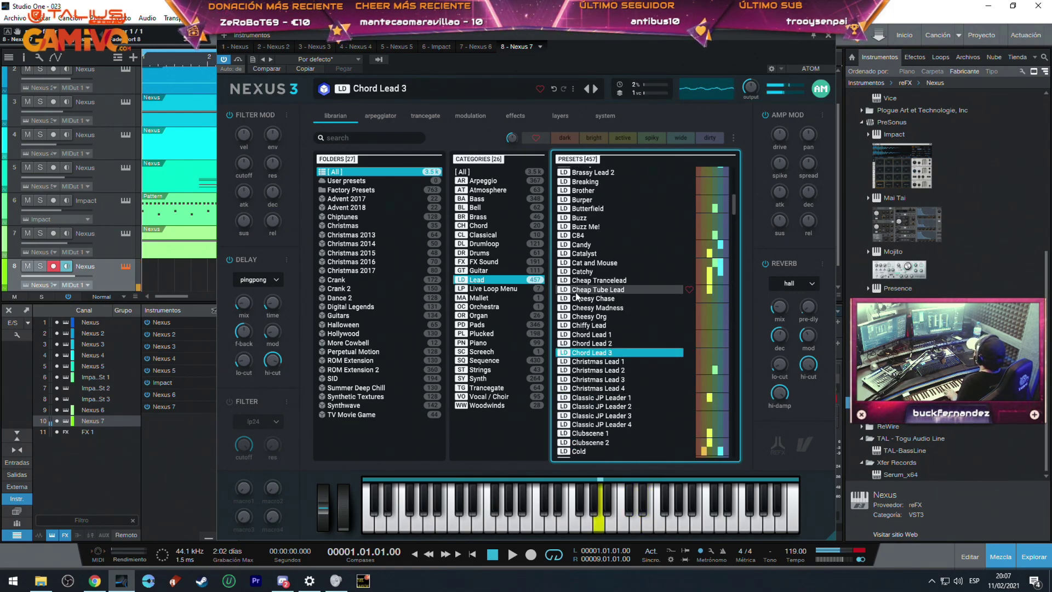
Set the Nexus 7 portamento mode to trg in the modulation settings and close the instrument window.
left_click(461, 115)
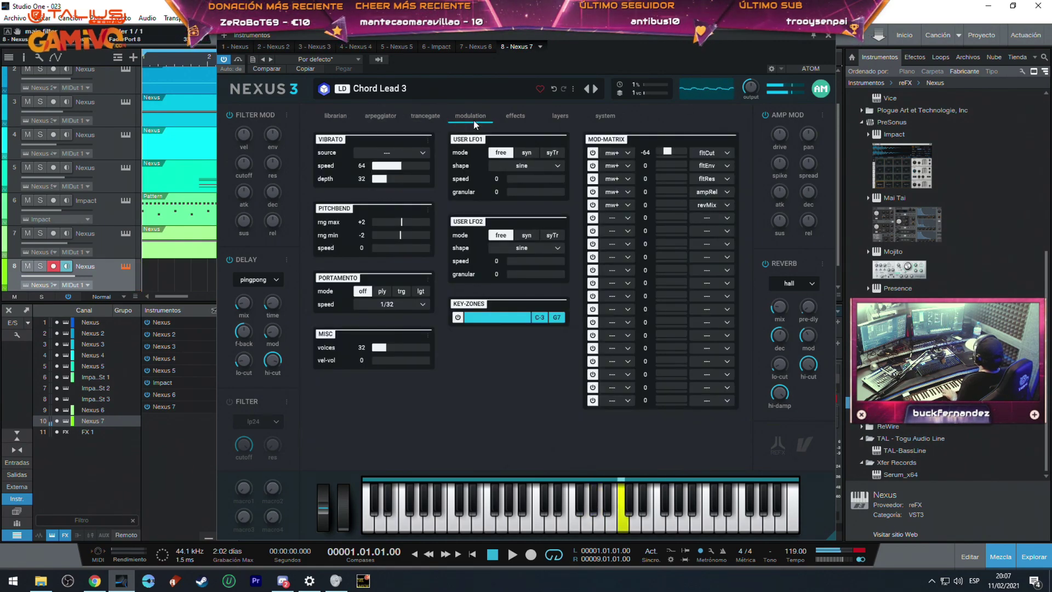
left_click(401, 292)
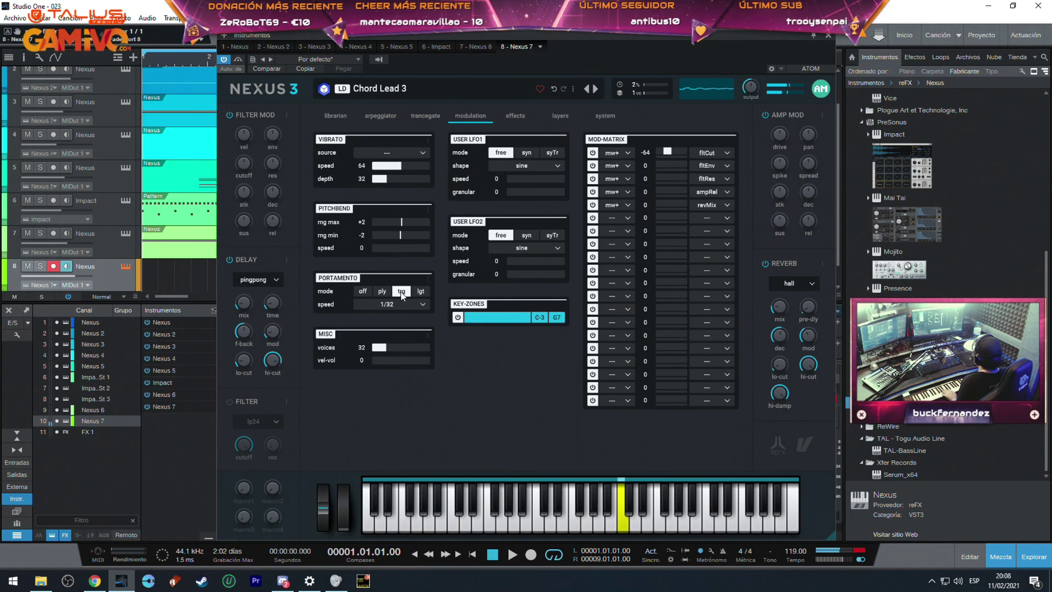
left_click(828, 36)
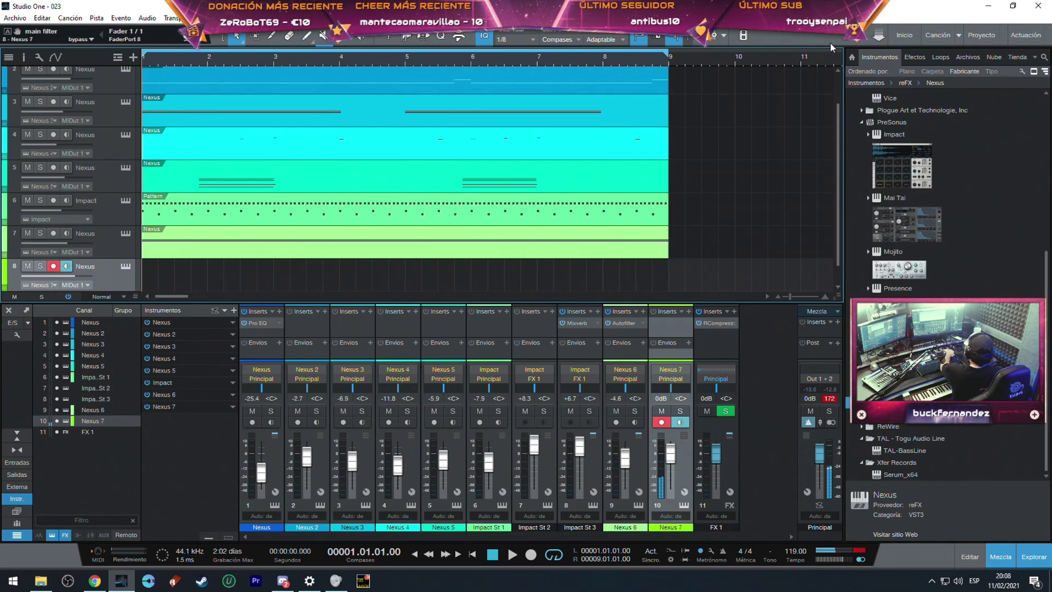
Rehearse with the loop, record the lead melody on track 8 across bars 1 to 8, make another recording pass, and play it back.
key("space")
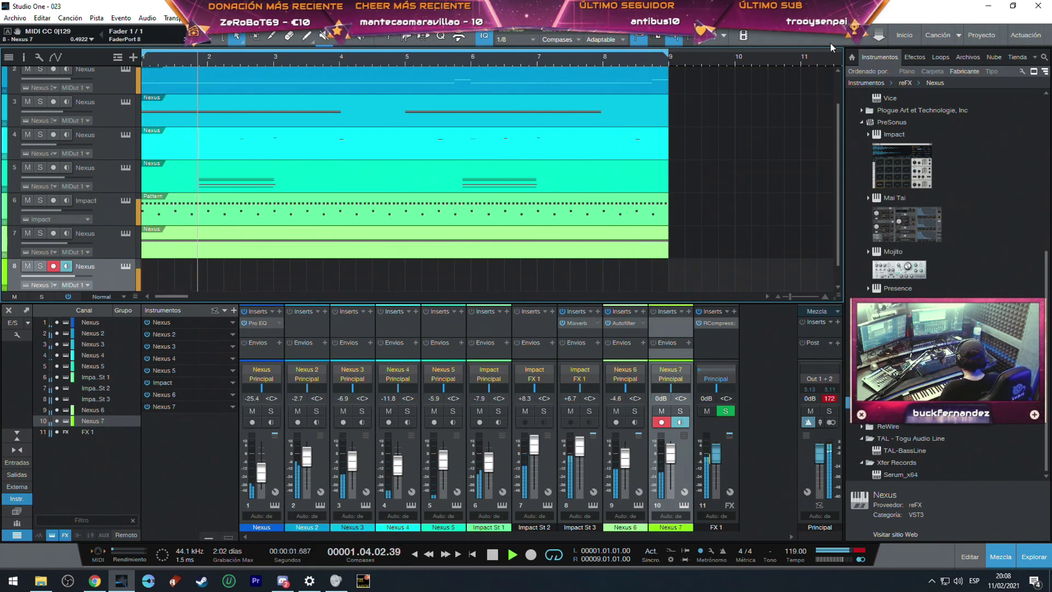
key("space")
key("KP_Multiply")
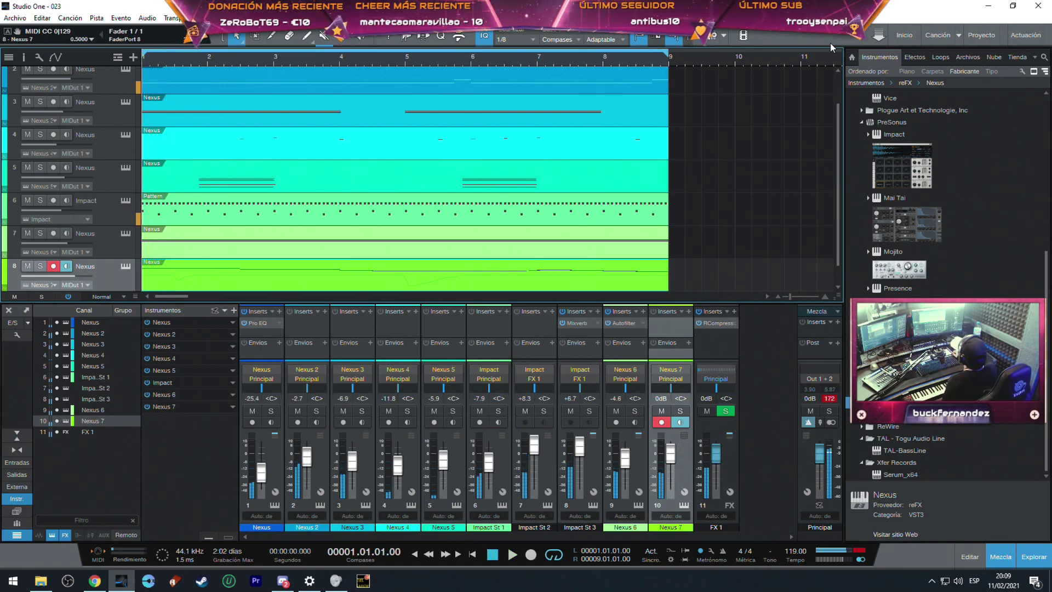
key("KP_Multiply")
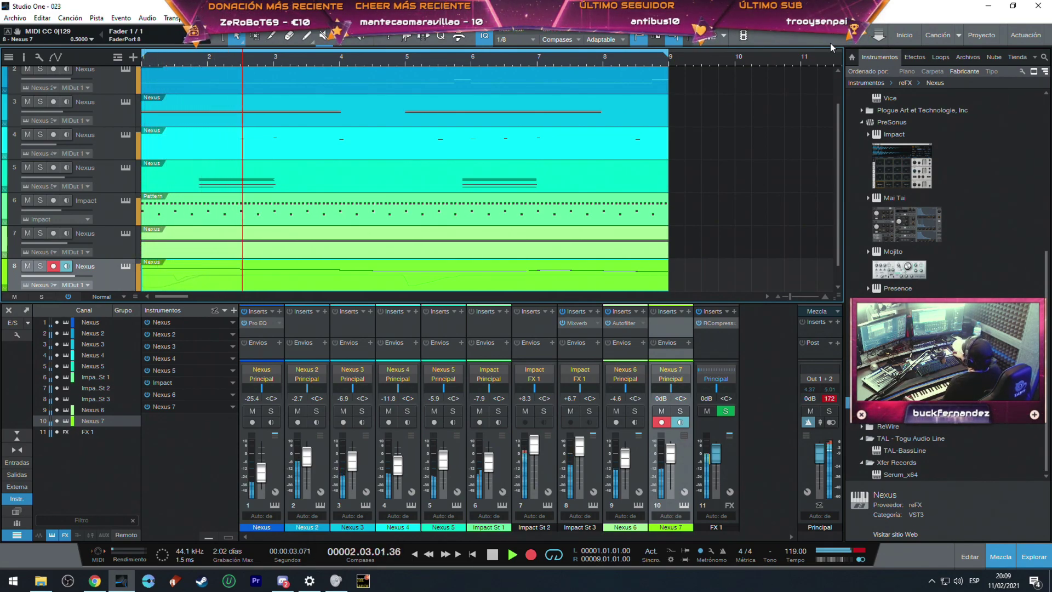
key("space")
key("space")
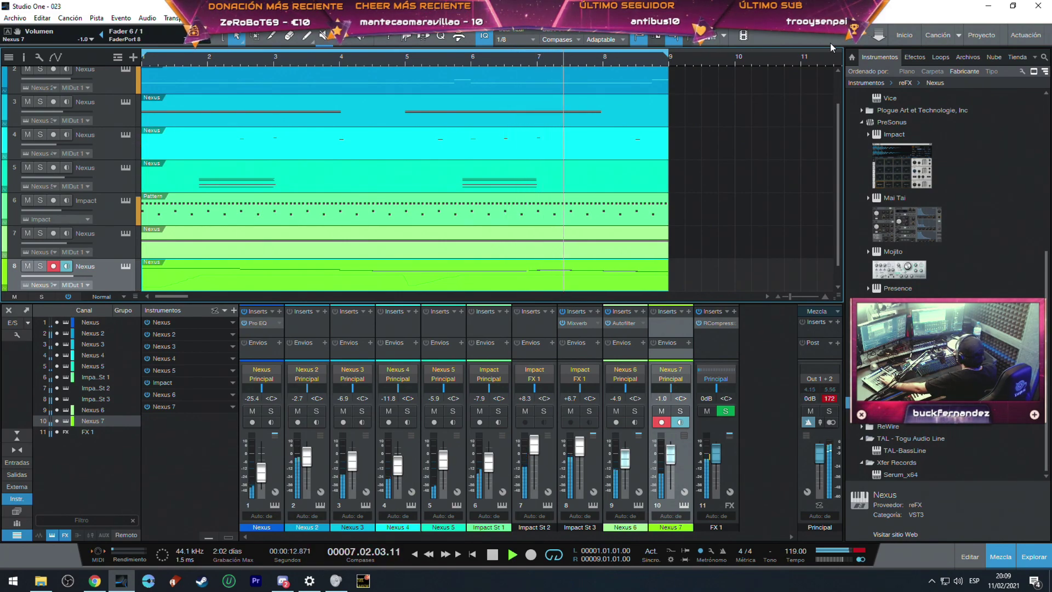
Open the lead clip on track 8 in the note editor and lower the long note starting at bar 5 to A4.
double_click(544, 268)
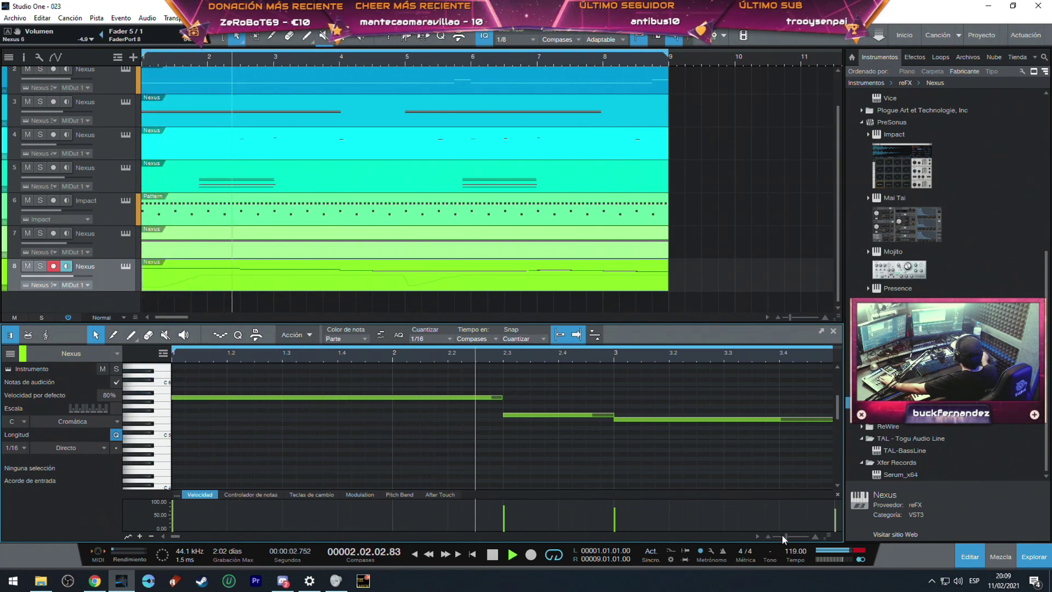
left_click_drag(785, 536, 781, 537)
mouse_move(615, 441)
left_mouse_down()
mouse_move(624, 441)
mouse_move(618, 450)
left_mouse_up()
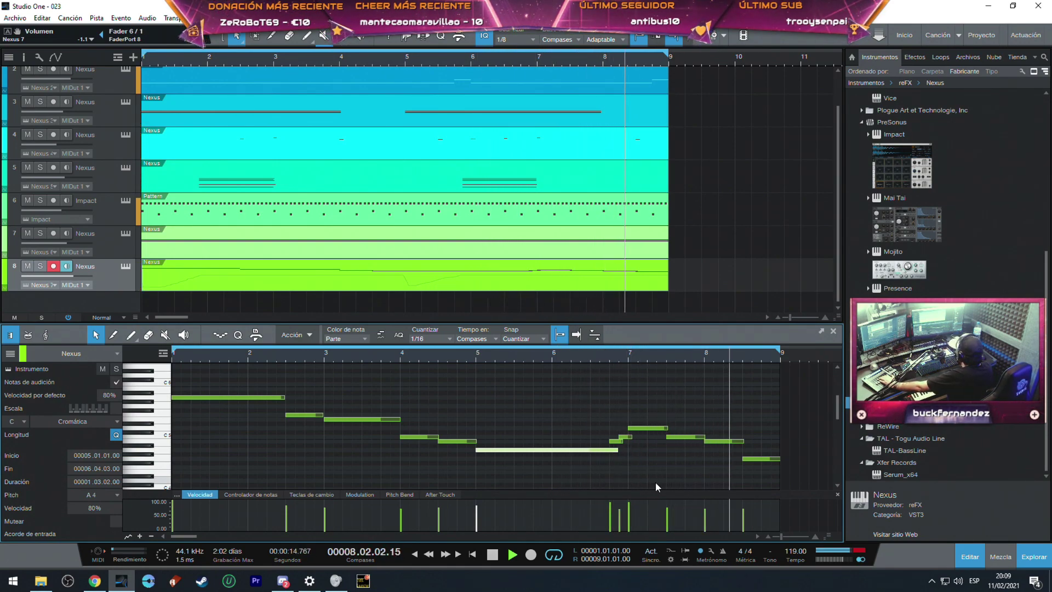
Stop playback and save the song.
key("space")
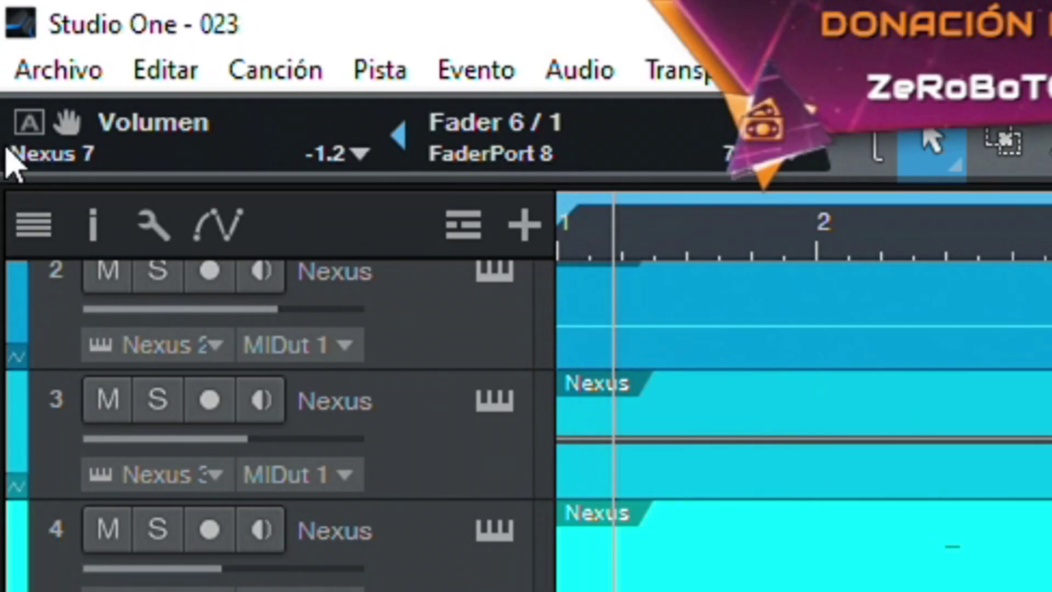
left_click(15, 19)
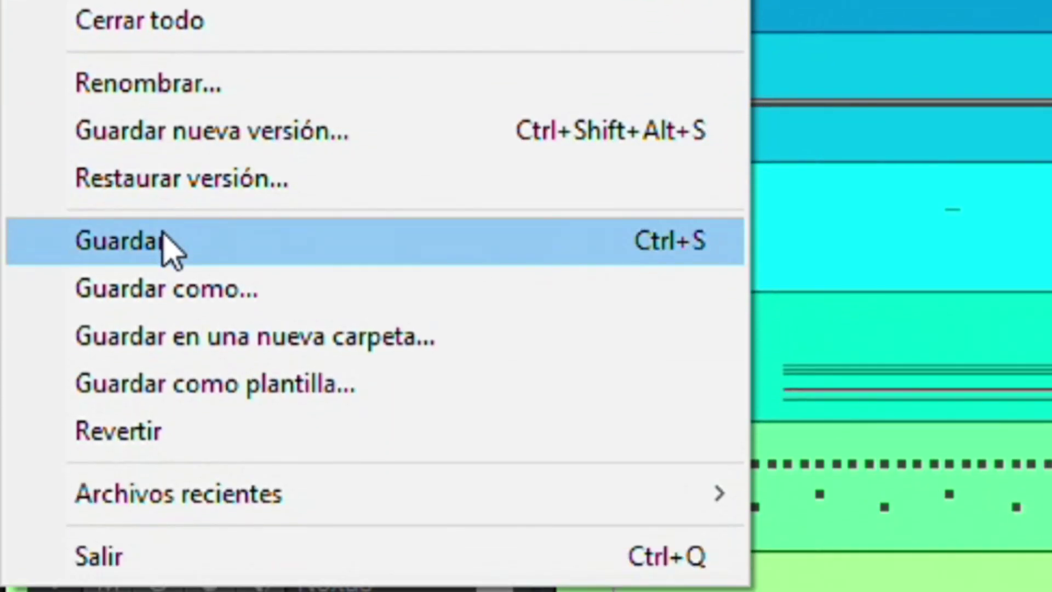
left_click(164, 402)
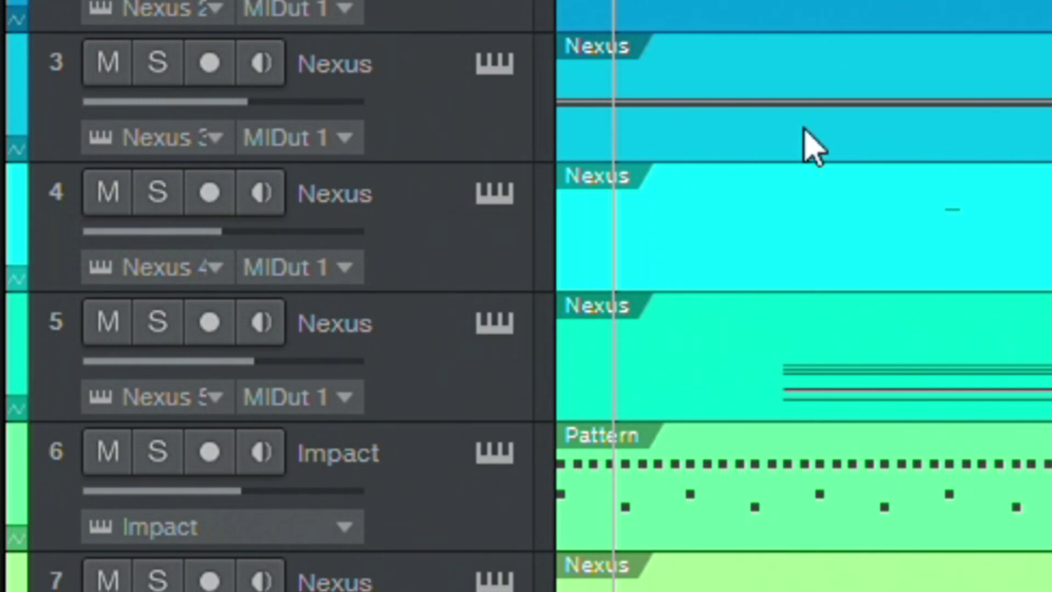